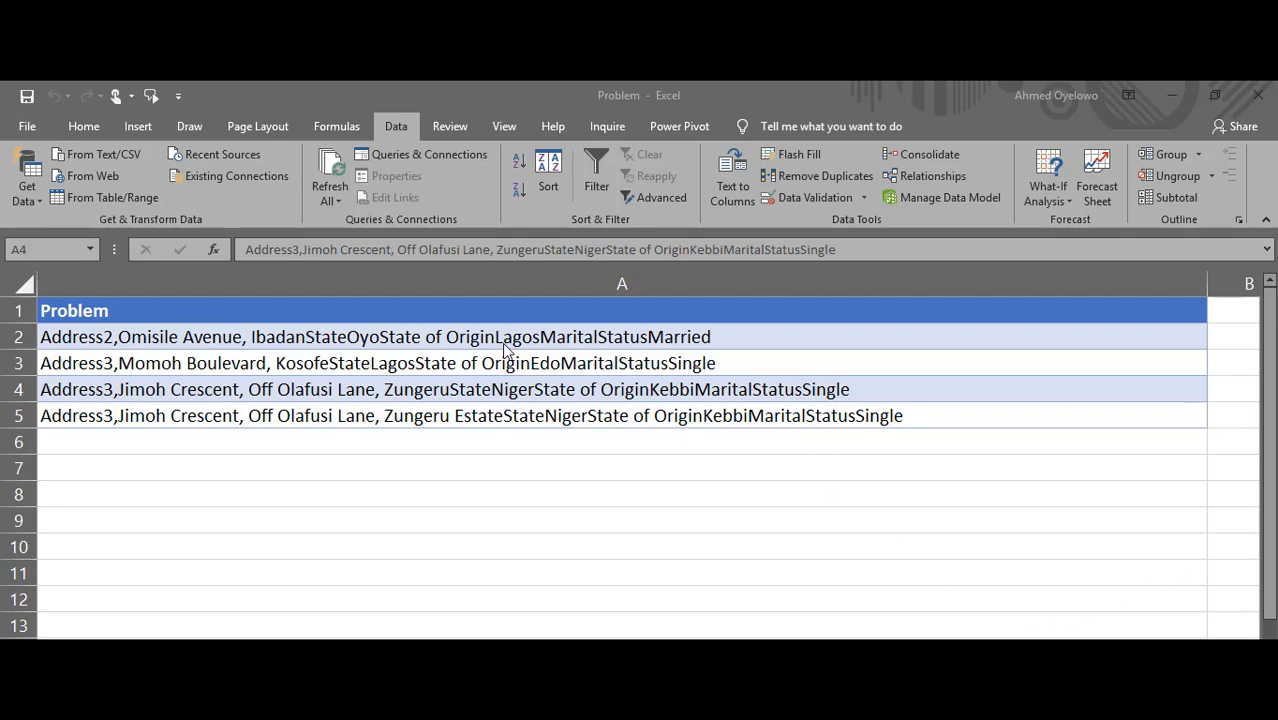
{"action": "left_click_drag", "start_coordinate": [471, 338], "coordinate": [476, 412]}
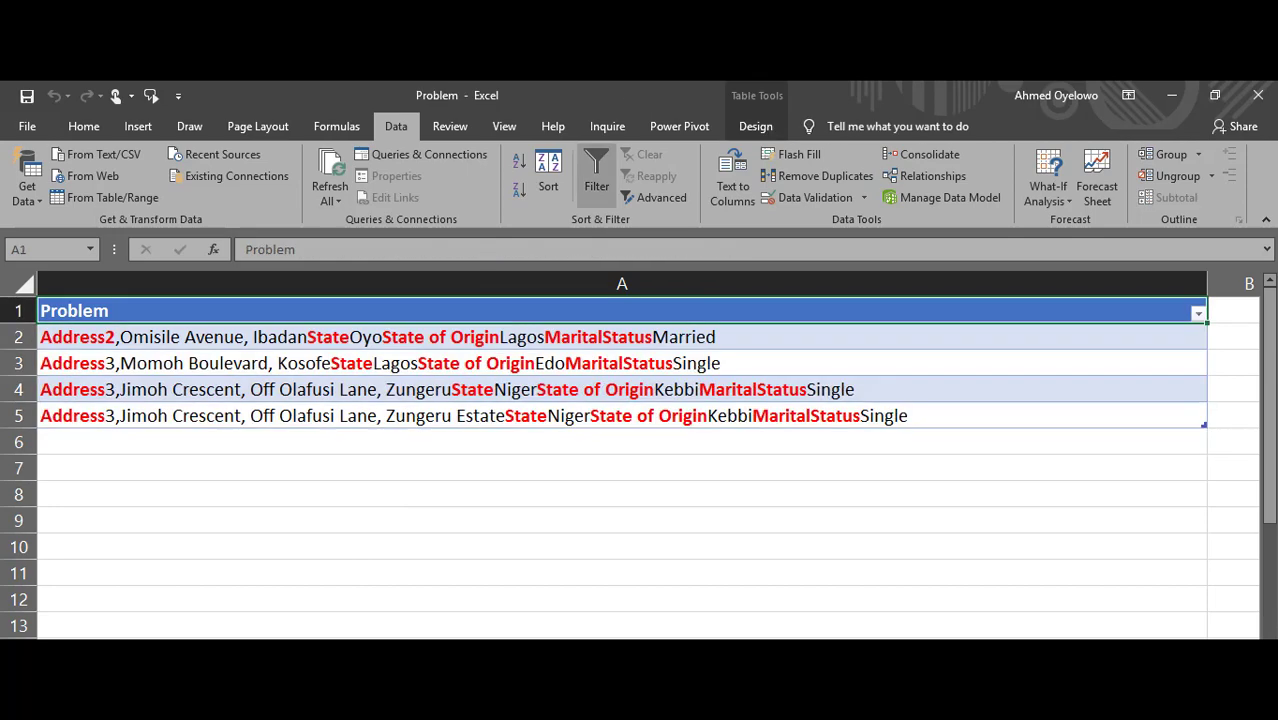
{"action": "left_click", "coordinate": [77, 343]}
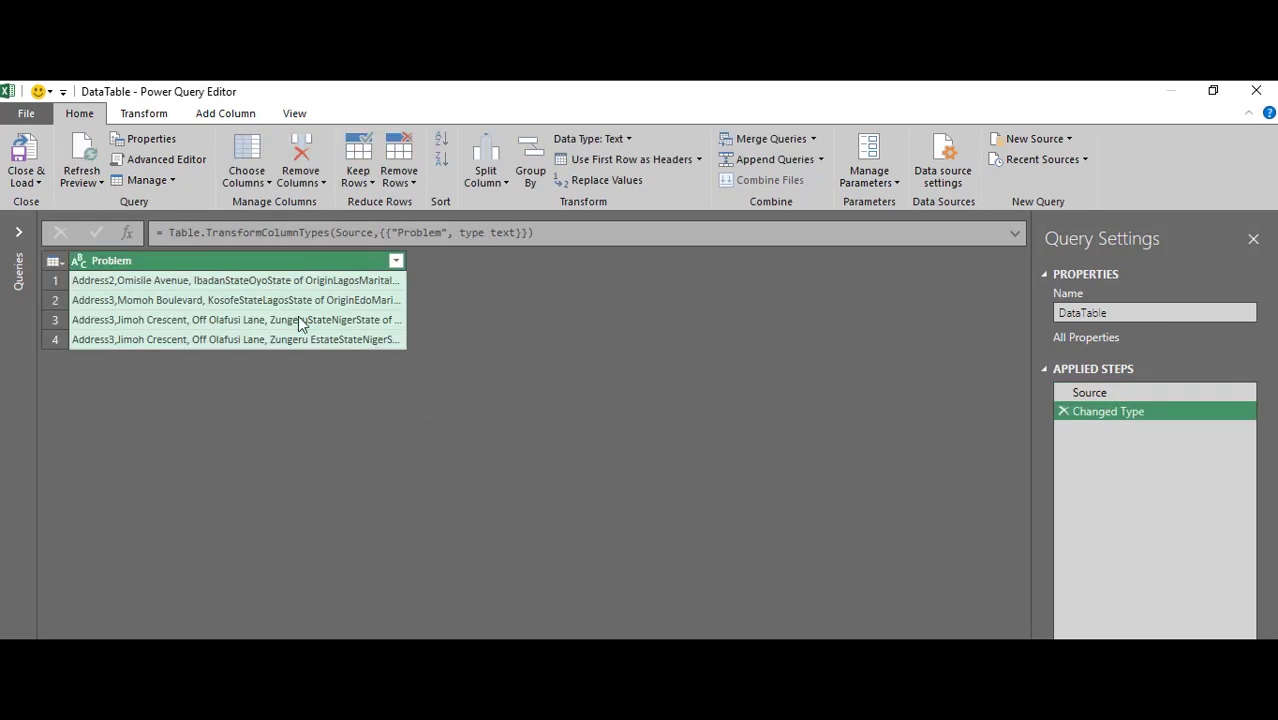
- Split the Problem column at the left-most custom delimiter "Address" and remove the resulting empty first column
{"action": "right_click", "coordinate": [221, 258]}
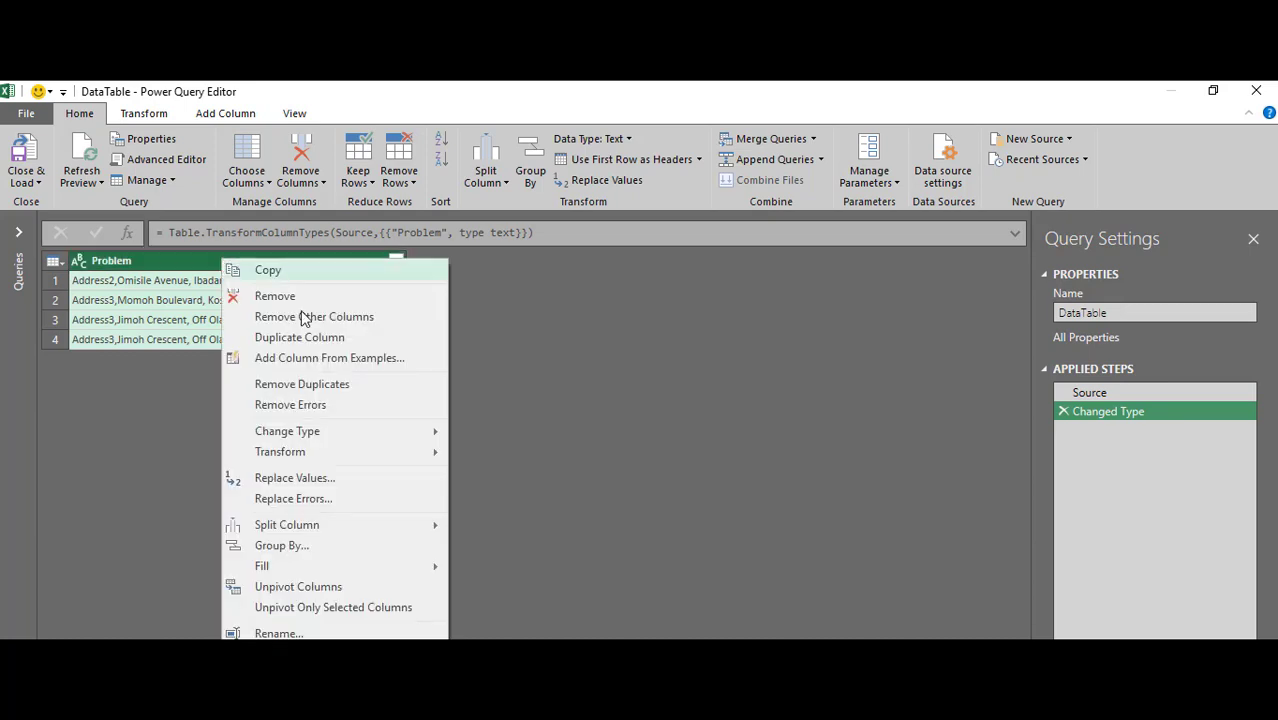
{"action": "mouse_move", "coordinate": [320, 531]}
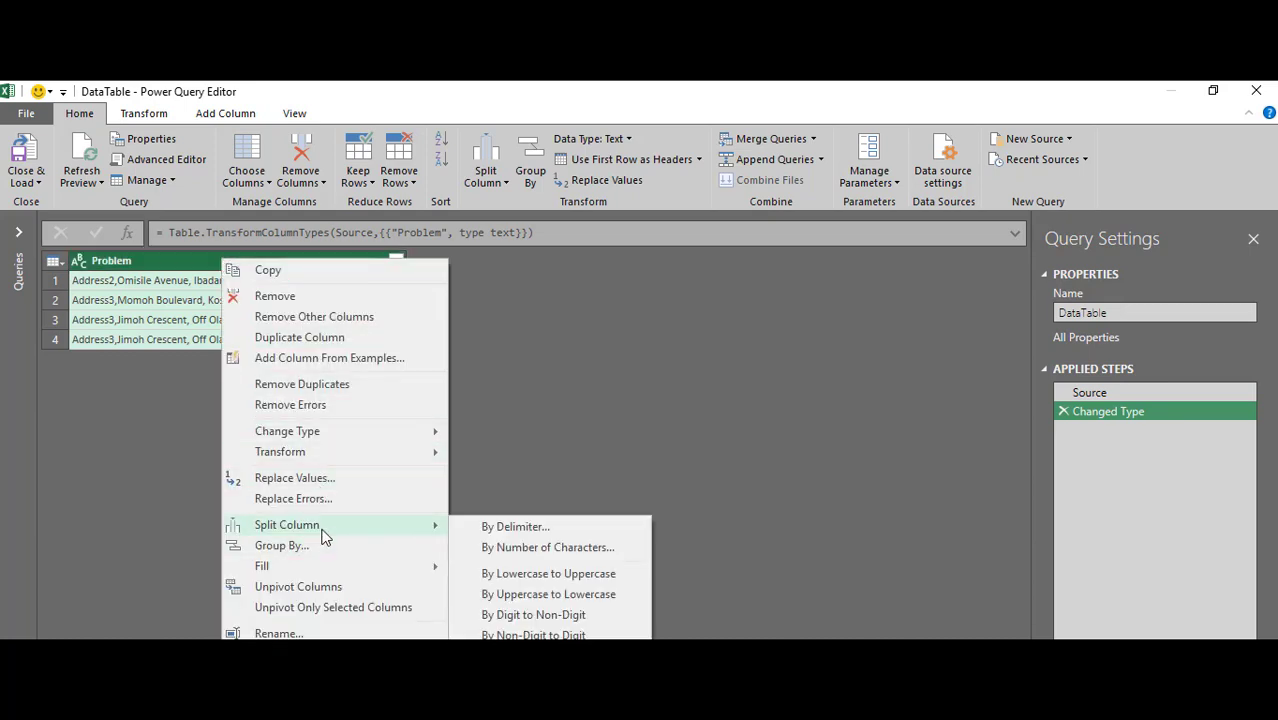
{"action": "left_click", "coordinate": [491, 530]}
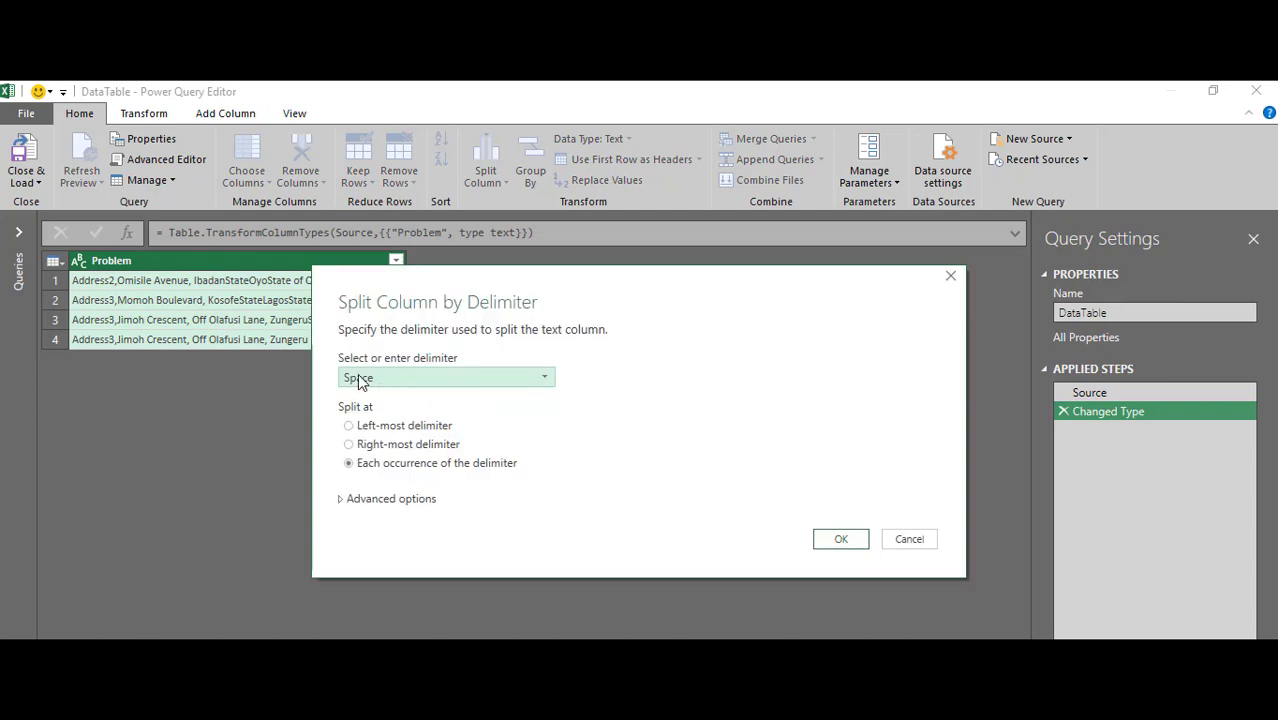
{"action": "left_click", "coordinate": [392, 384]}
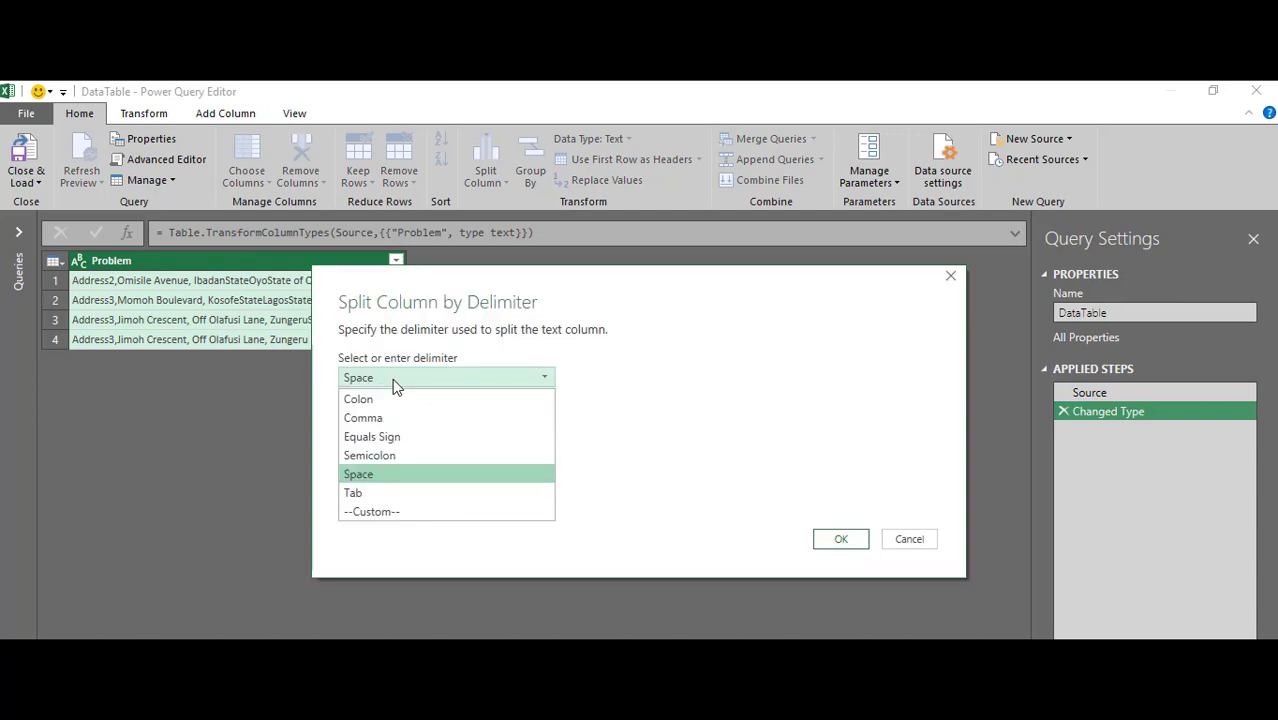
{"action": "left_click", "coordinate": [376, 514]}
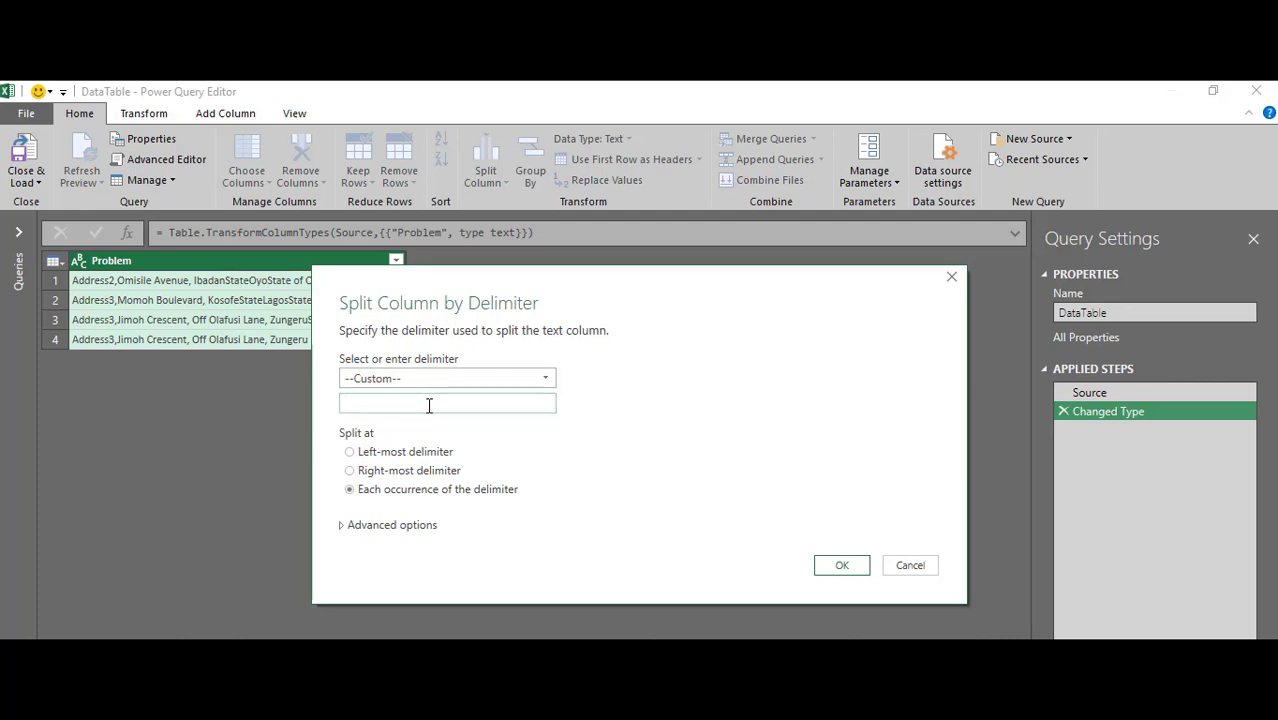
{"action": "left_click", "coordinate": [429, 405]}
{"action": "type", "text": "Address"}
{"action": "left_click", "coordinate": [395, 452]}
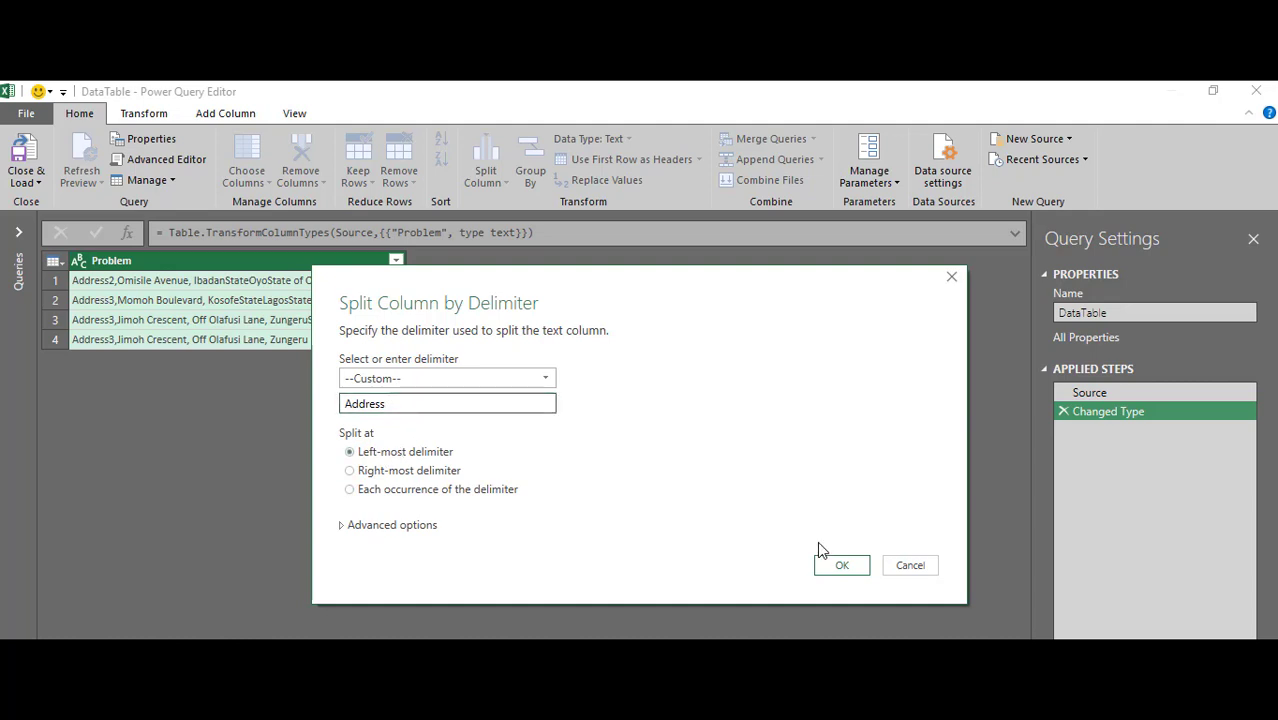
{"action": "left_click", "coordinate": [838, 566]}
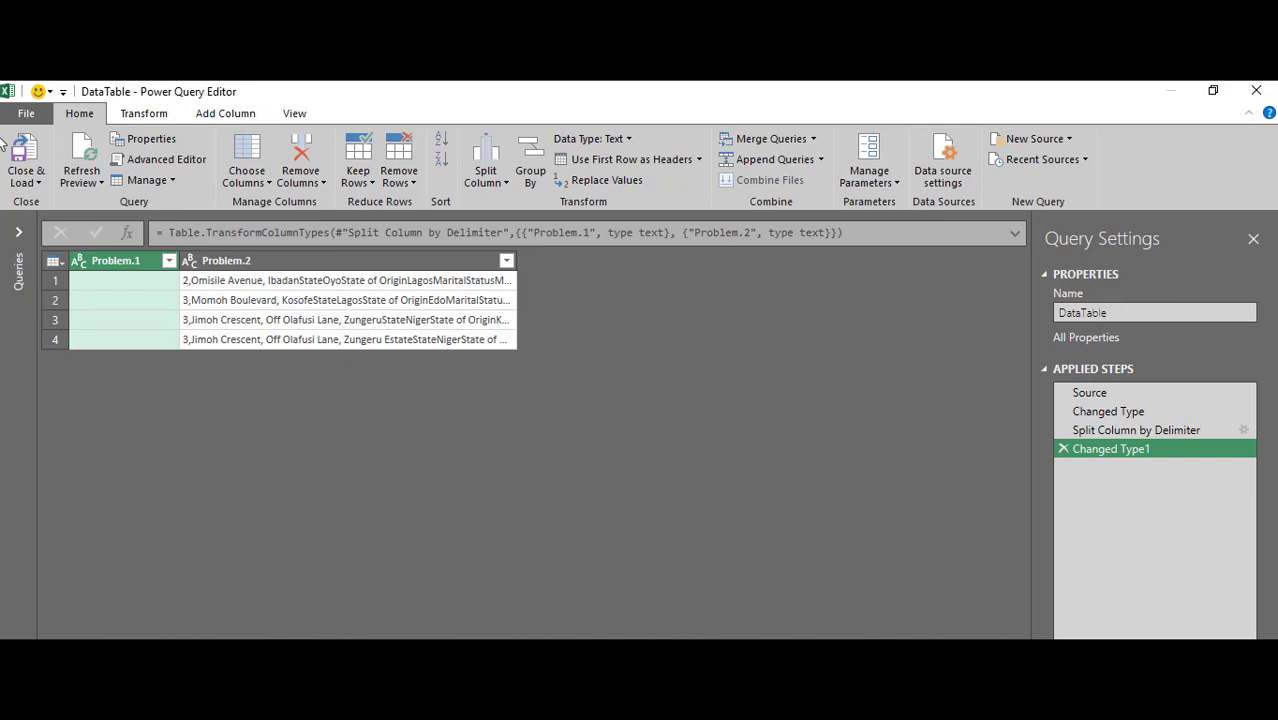
{"action": "right_click", "coordinate": [111, 257]}
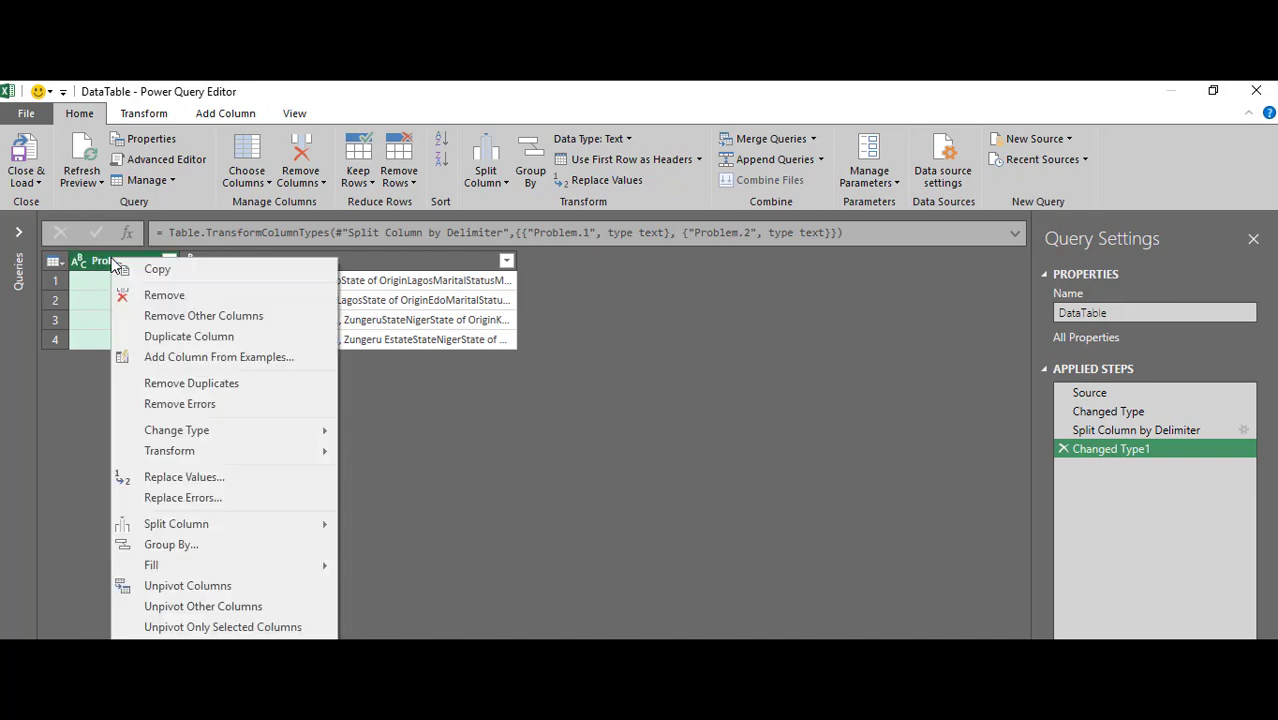
{"action": "left_click", "coordinate": [157, 297]}
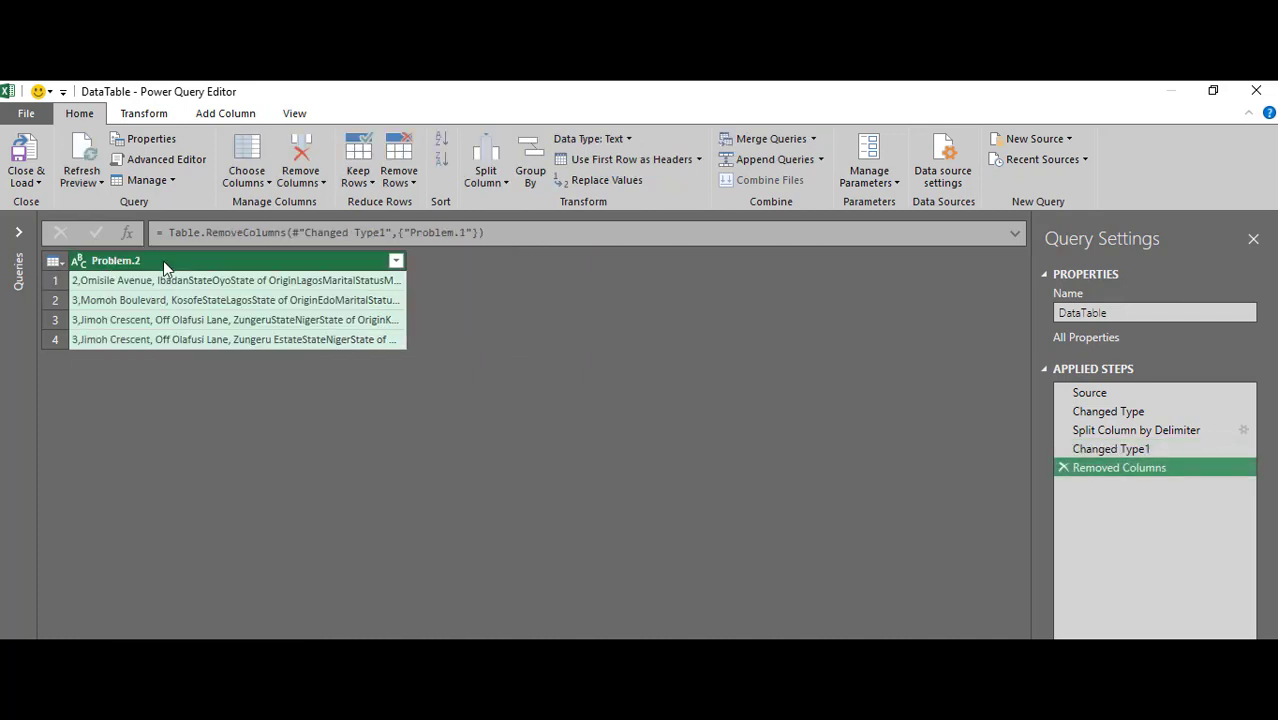
{"action": "right_click", "coordinate": [163, 261]}
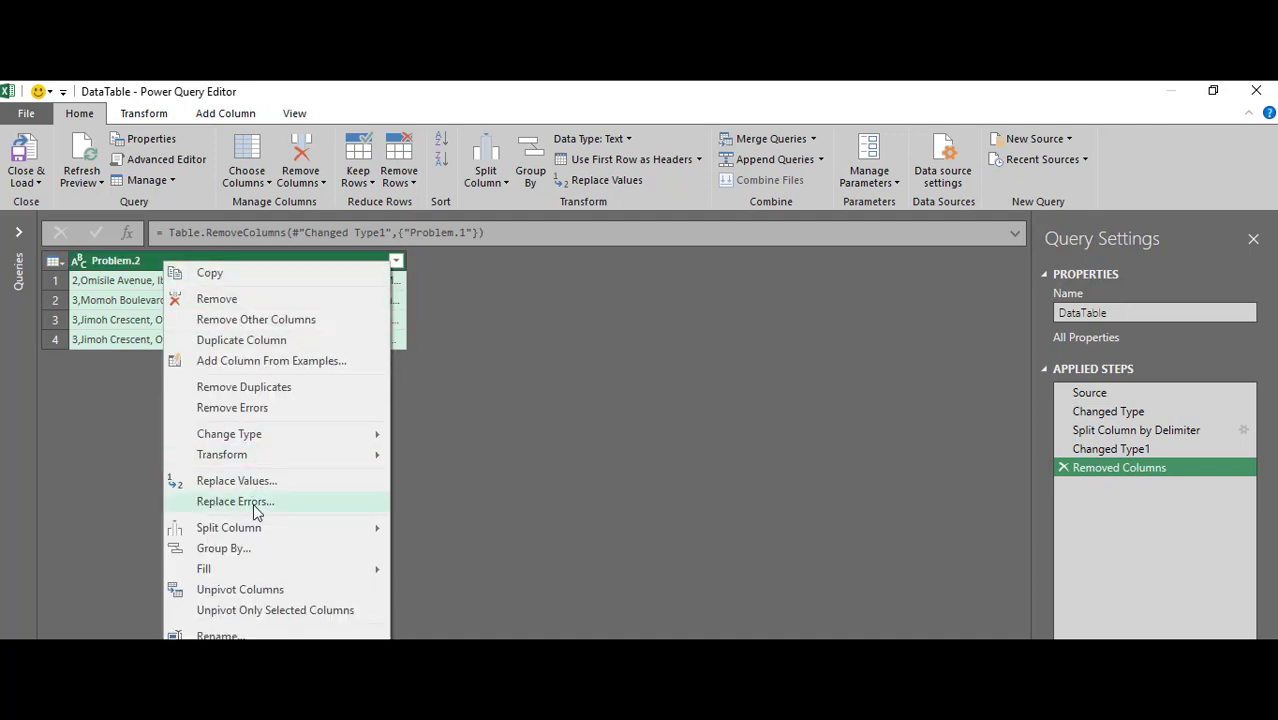
{"action": "mouse_move", "coordinate": [258, 533]}
{"action": "left_click", "coordinate": [446, 540]}
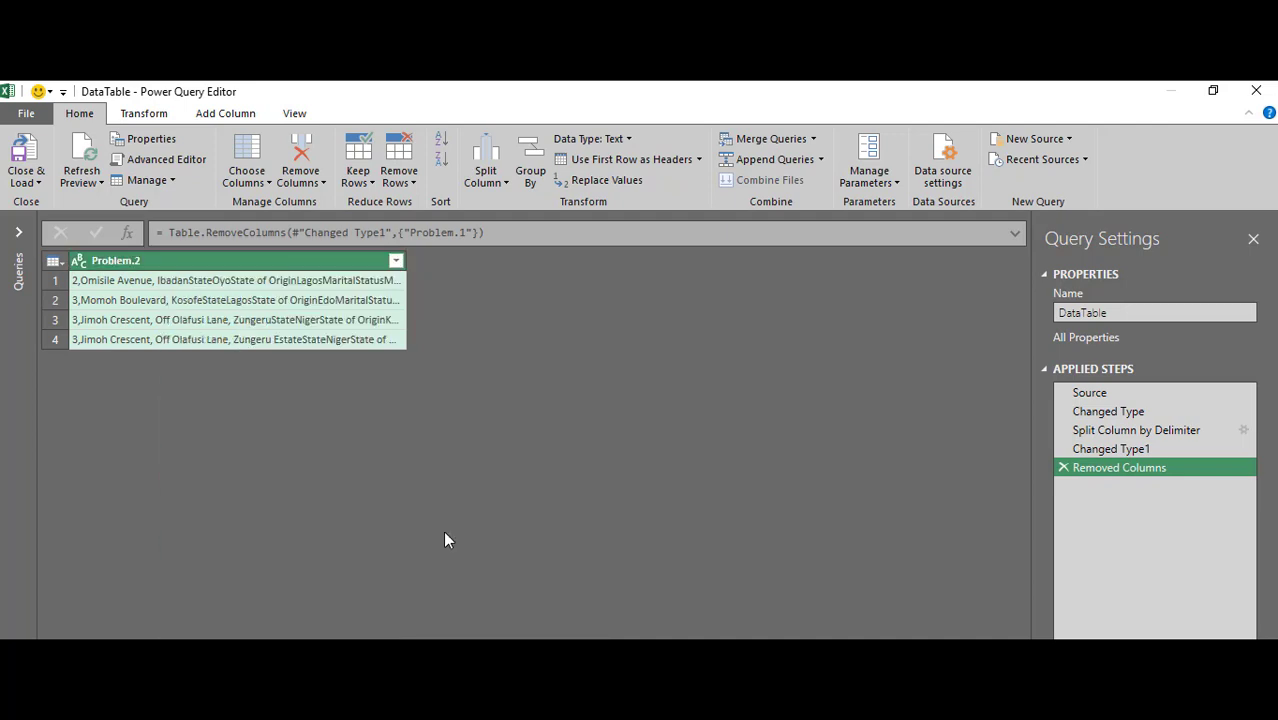
- Split the Problem.2 column by the custom delimiter "State" at its left-most occurrence only
{"action": "right_click", "coordinate": [274, 263]}
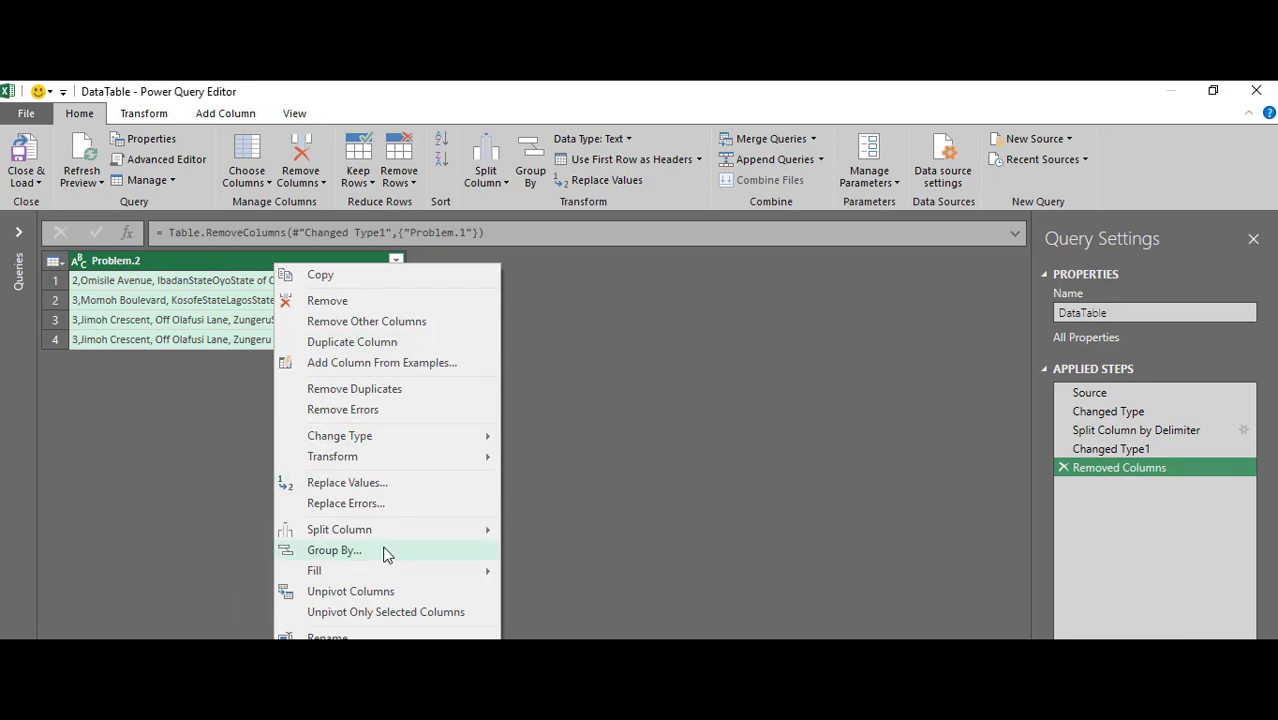
{"action": "mouse_move", "coordinate": [386, 534]}
{"action": "left_click", "coordinate": [519, 533]}
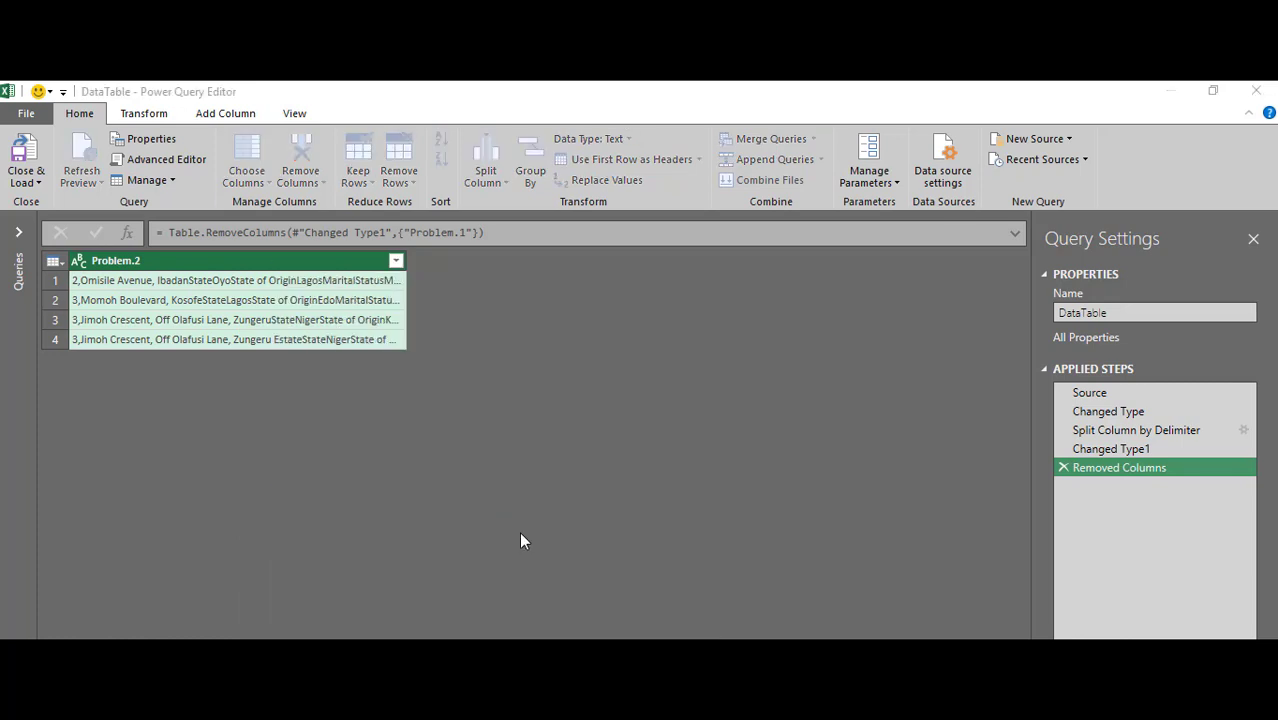
{"action": "left_click", "coordinate": [418, 382]}
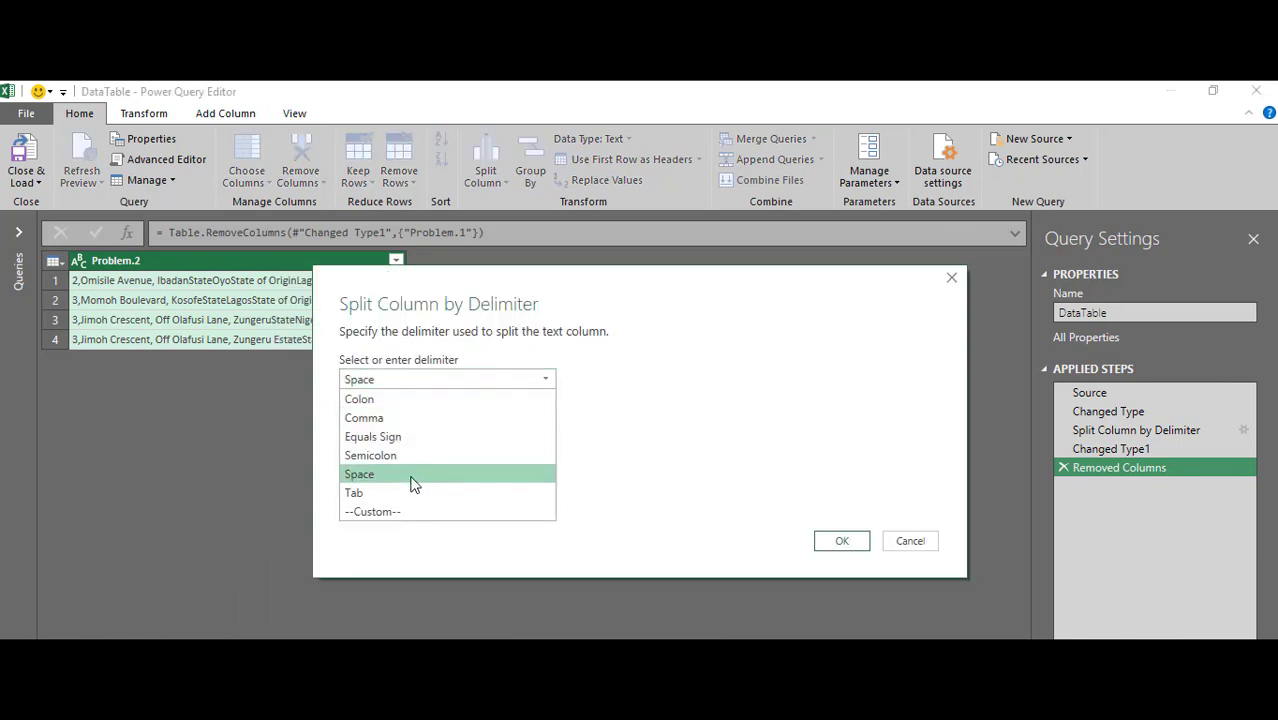
{"action": "left_click", "coordinate": [399, 512]}
{"action": "left_click", "coordinate": [378, 402]}
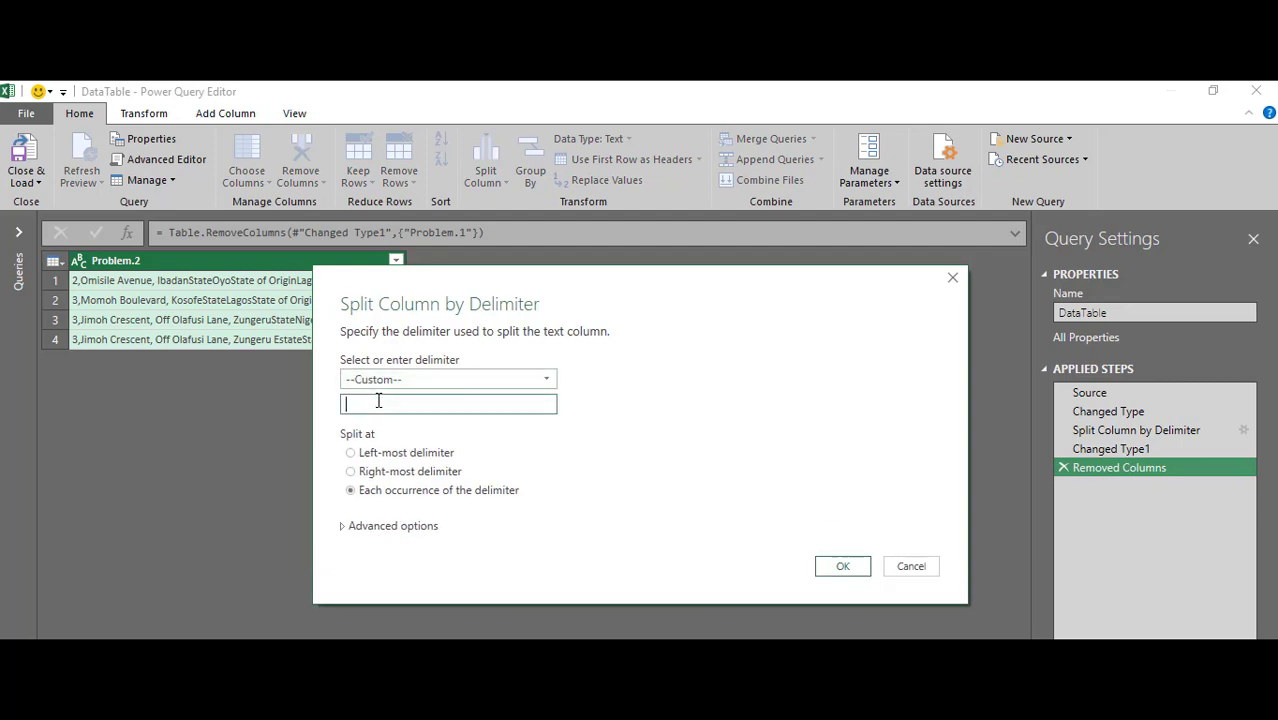
{"action": "type", "text": "State"}
{"action": "left_click", "coordinate": [381, 453]}
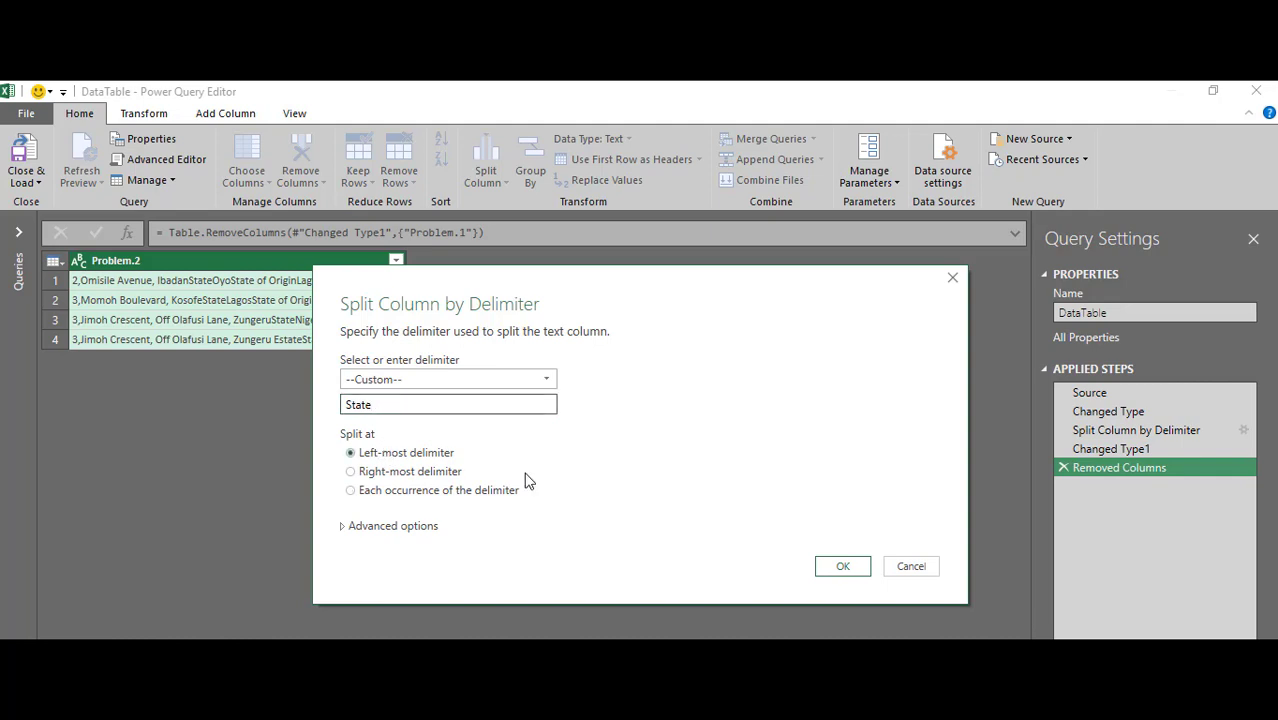
{"action": "left_click", "coordinate": [829, 567]}
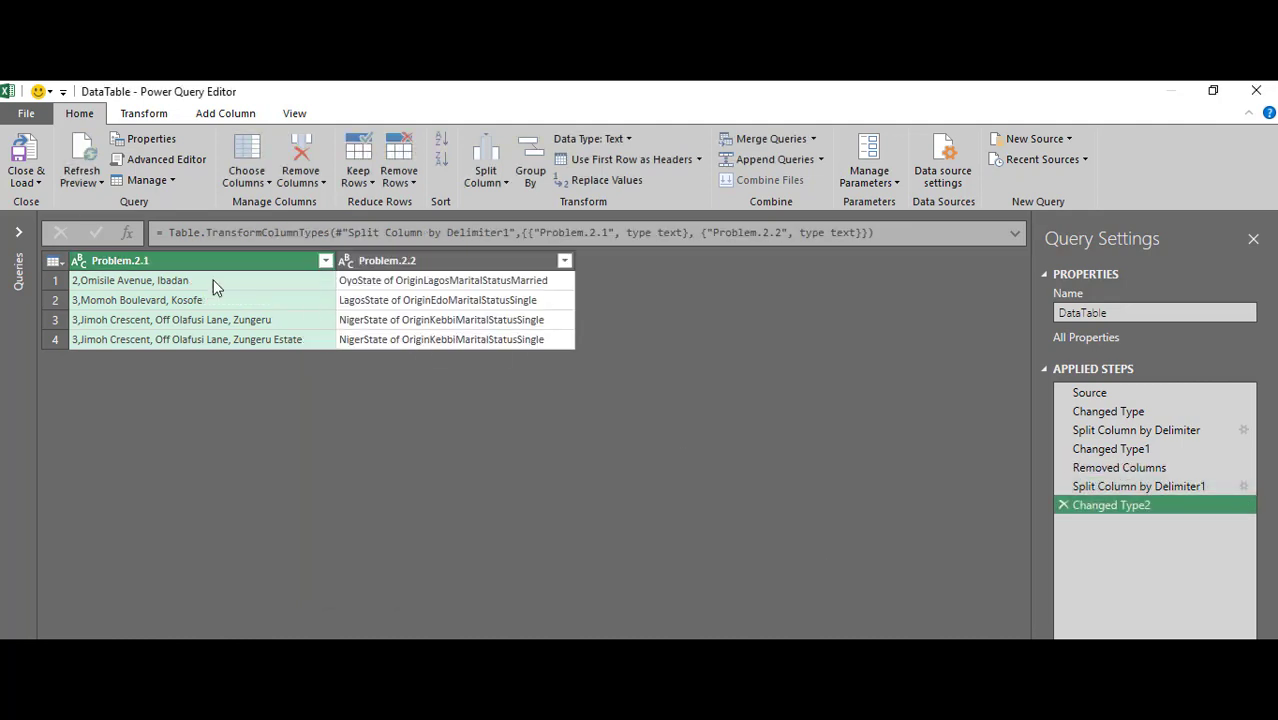
- Split the Problem.2.2 column by the custom delimiter "State of Origin" at its left-most occurrence
{"action": "left_click", "coordinate": [174, 260]}
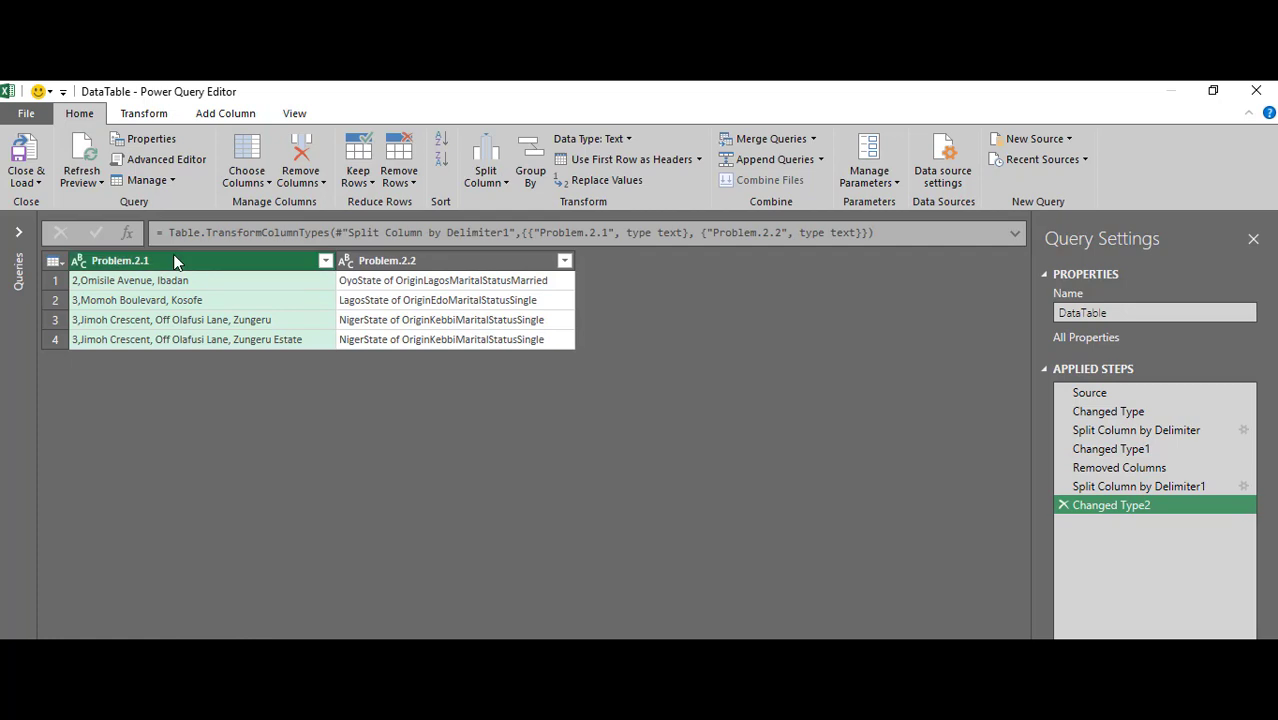
{"action": "left_click", "coordinate": [395, 262]}
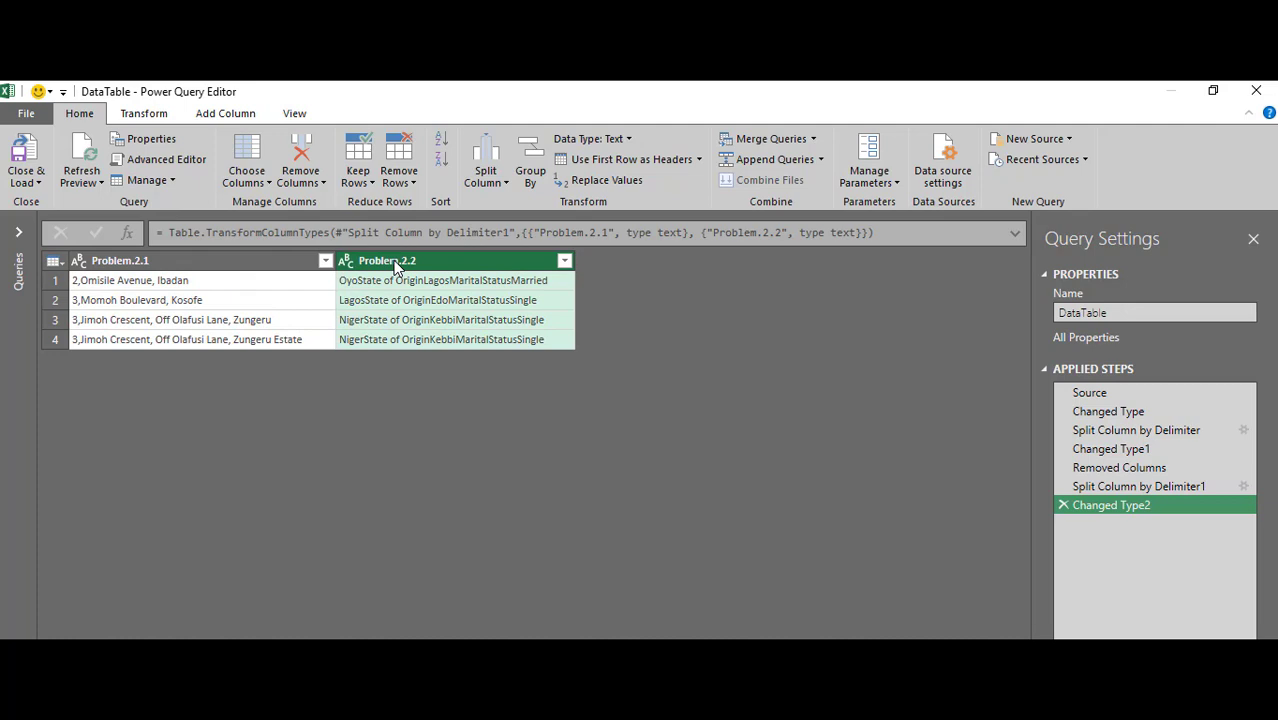
{"action": "right_click", "coordinate": [395, 265]}
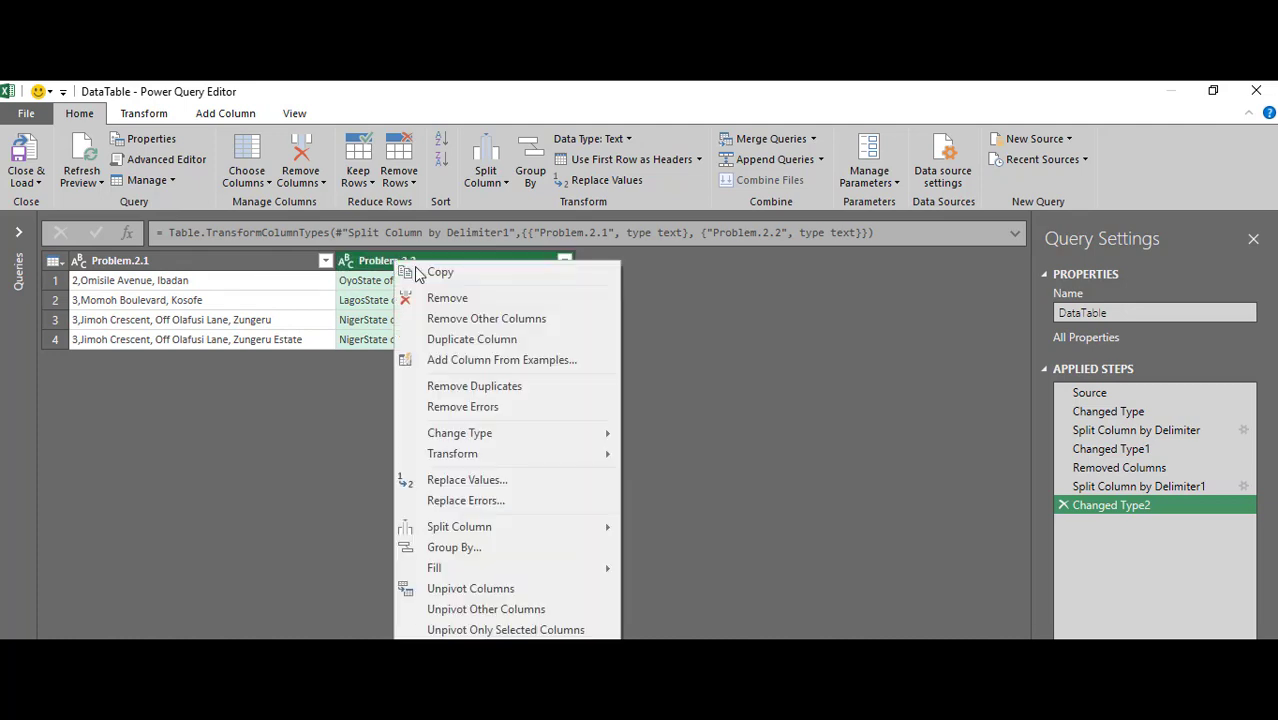
{"action": "mouse_move", "coordinate": [493, 524]}
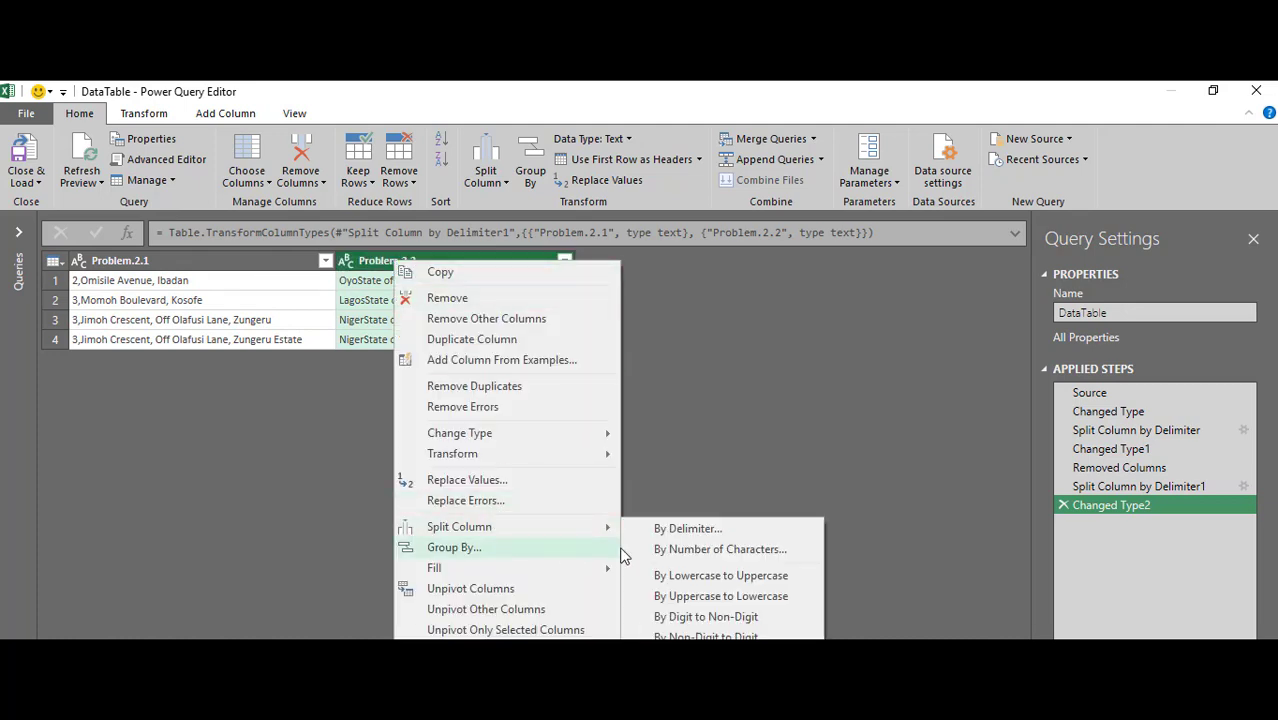
{"action": "left_click", "coordinate": [668, 529]}
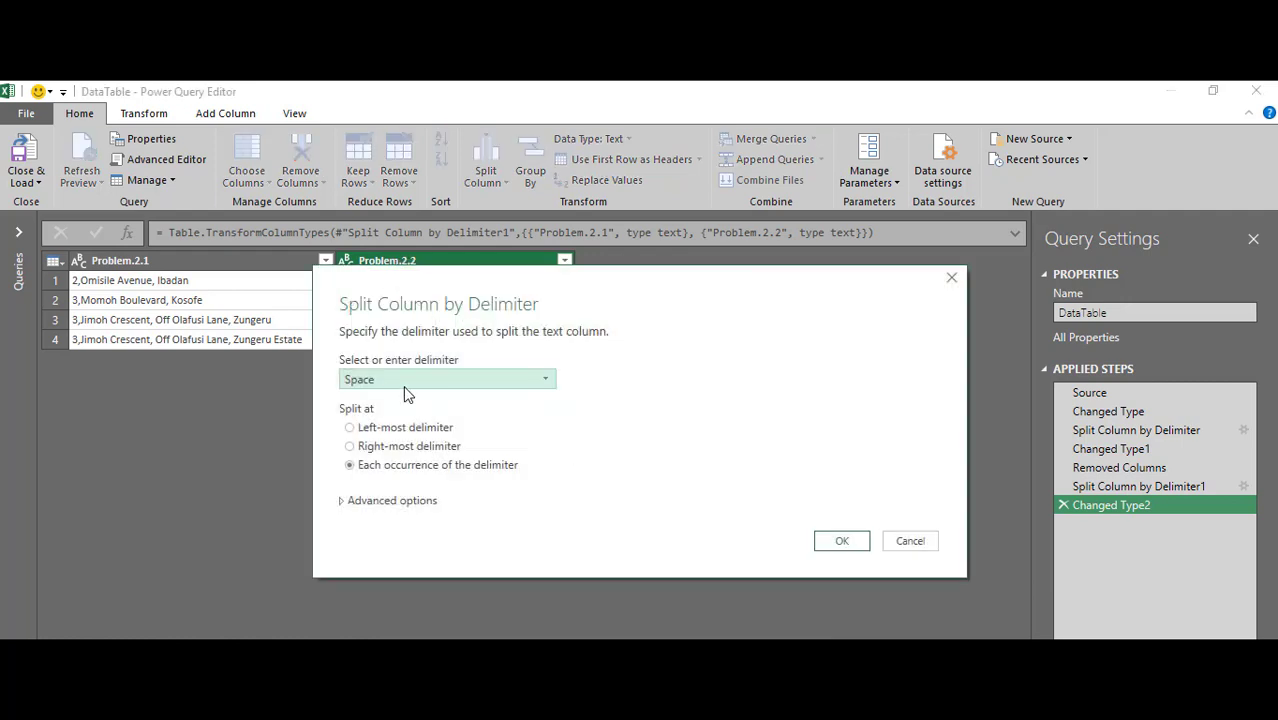
{"action": "left_click", "coordinate": [405, 382]}
{"action": "left_click", "coordinate": [380, 517]}
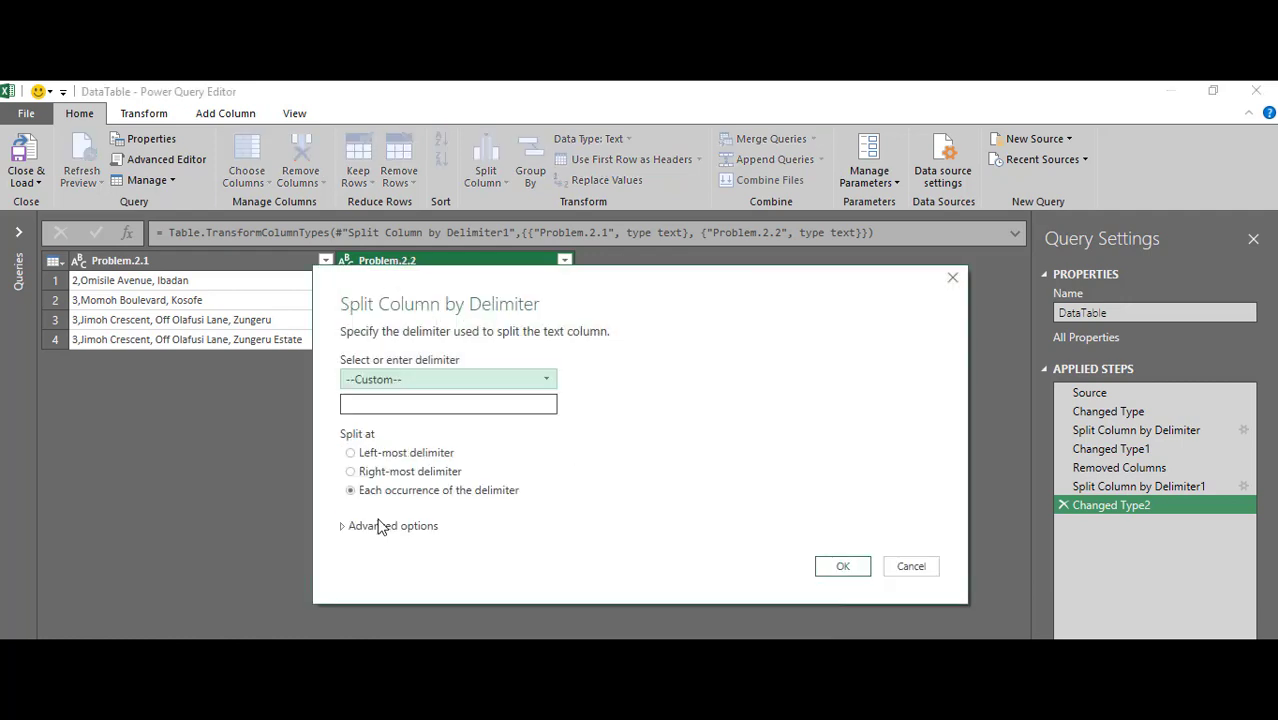
{"action": "left_click", "coordinate": [416, 405]}
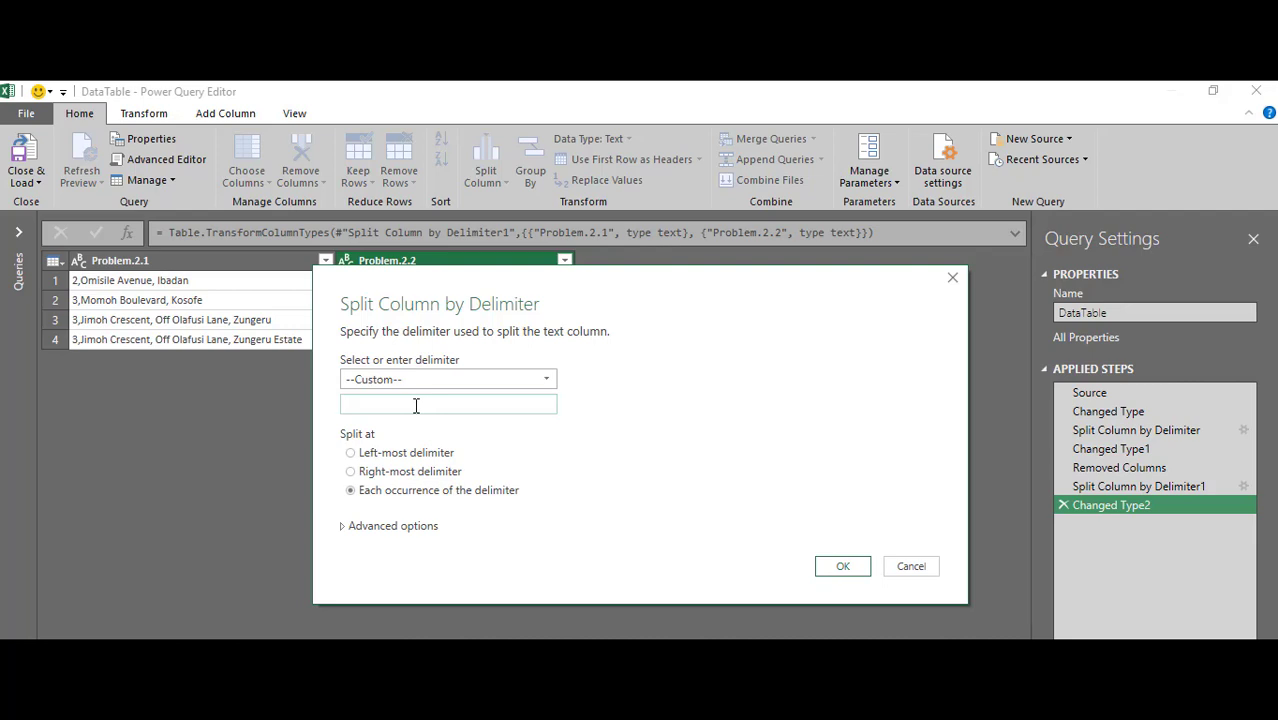
{"action": "type", "text": "State of Origin"}
{"action": "left_click", "coordinate": [361, 452]}
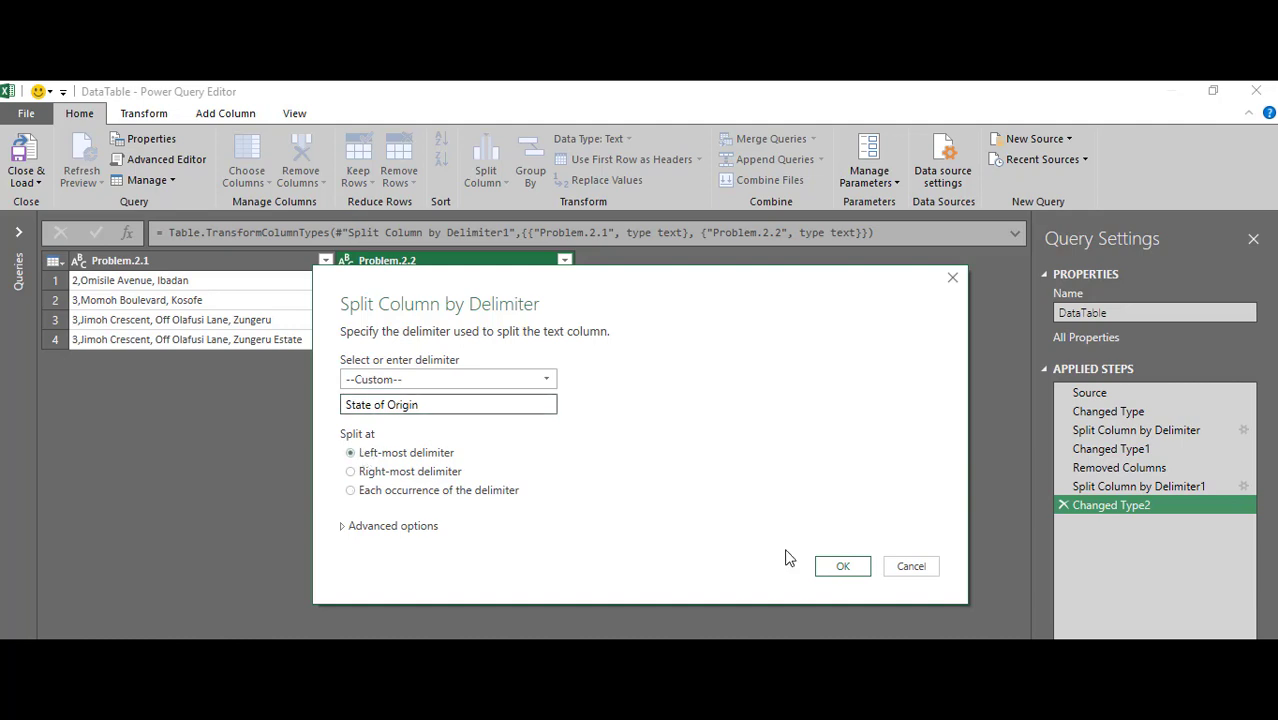
{"action": "left_click", "coordinate": [832, 566]}
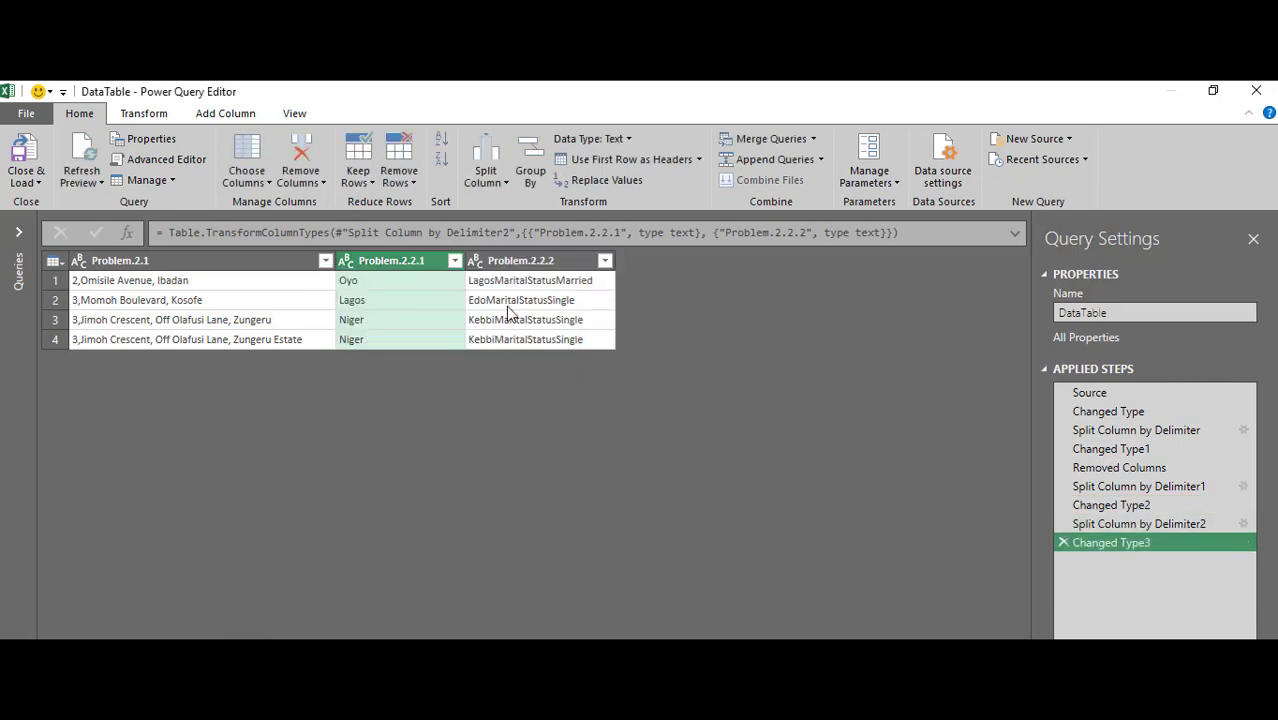
- Split the Problem.2.2.2 column by the custom delimiter "MaritalStatus" at its left-most occurrence
{"action": "left_click", "coordinate": [530, 260]}
{"action": "right_click", "coordinate": [540, 263]}
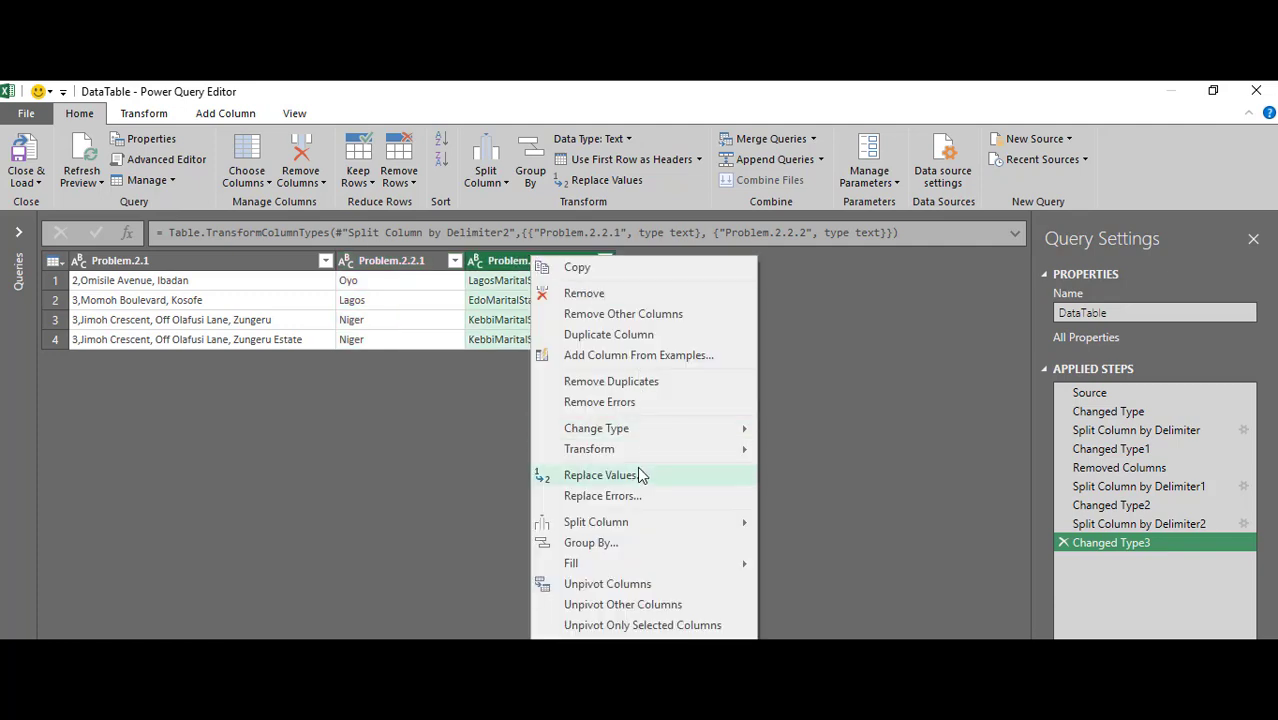
{"action": "mouse_move", "coordinate": [700, 532]}
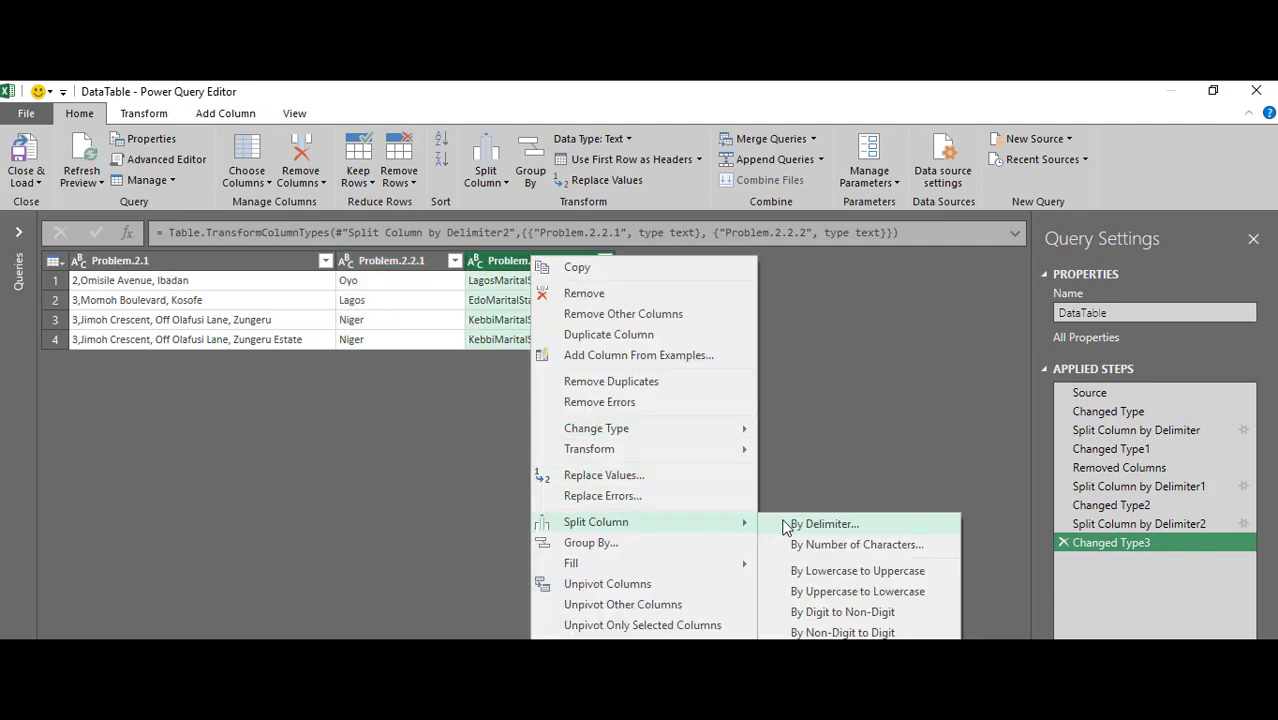
{"action": "left_click", "coordinate": [788, 523]}
{"action": "left_click", "coordinate": [435, 381]}
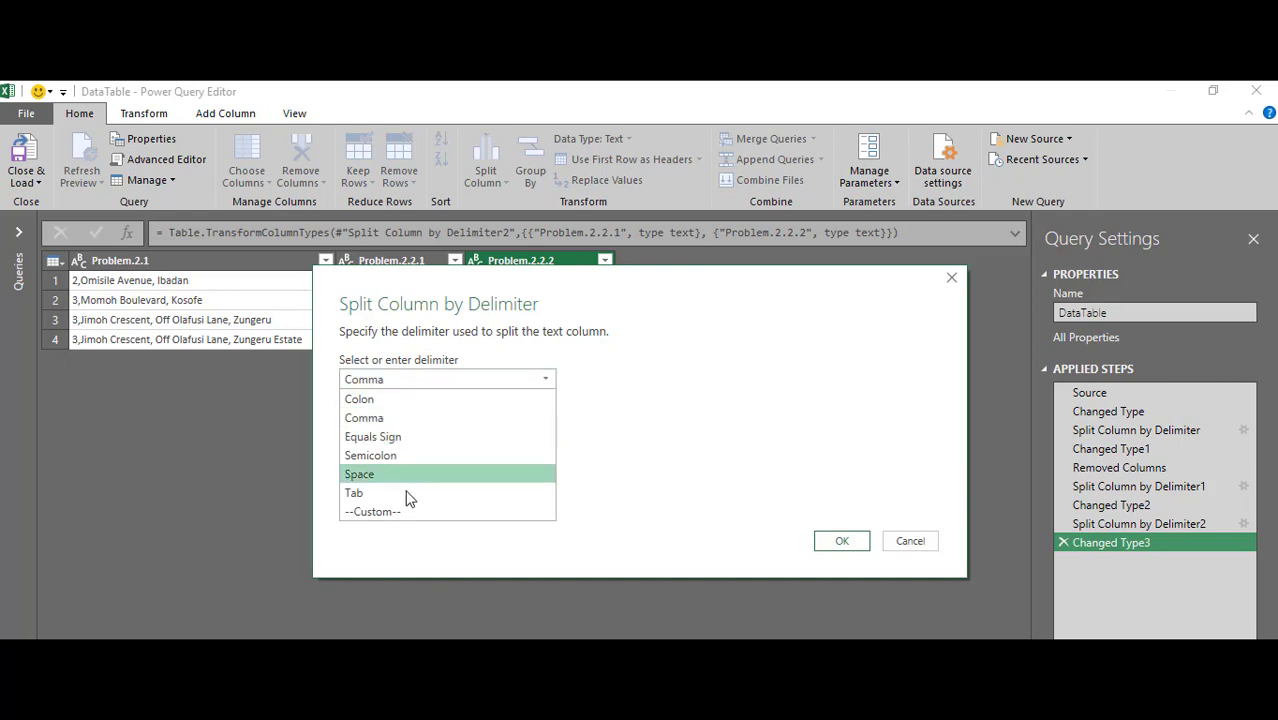
{"action": "left_click", "coordinate": [402, 511]}
{"action": "left_click", "coordinate": [385, 401]}
{"action": "type", "text": "Marital"}
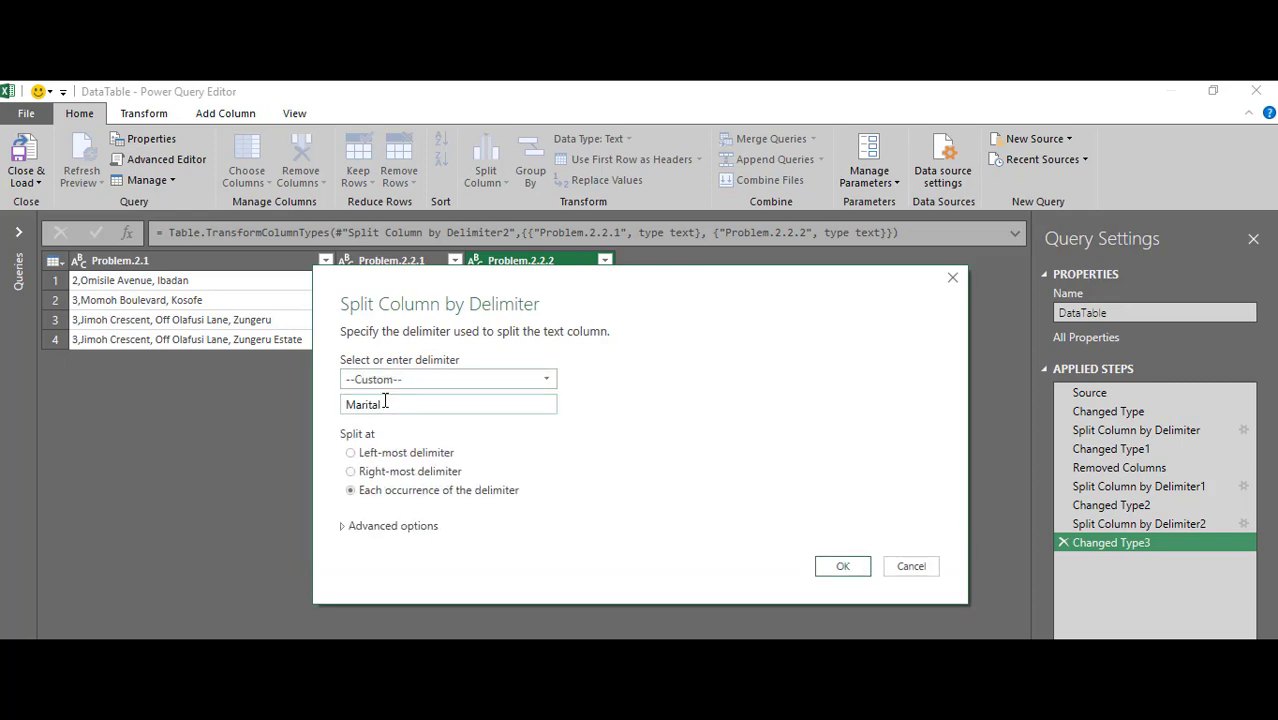
{"action": "type", "text": "Status"}
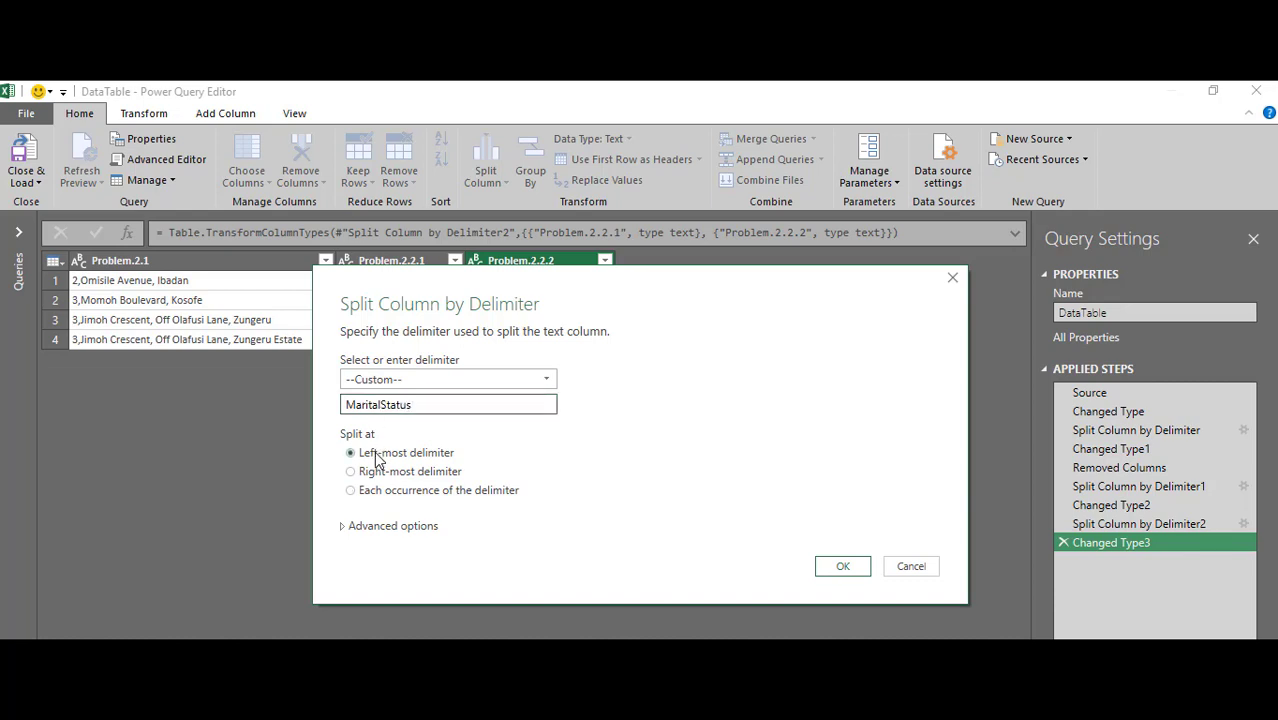
{"action": "left_click", "coordinate": [842, 566]}
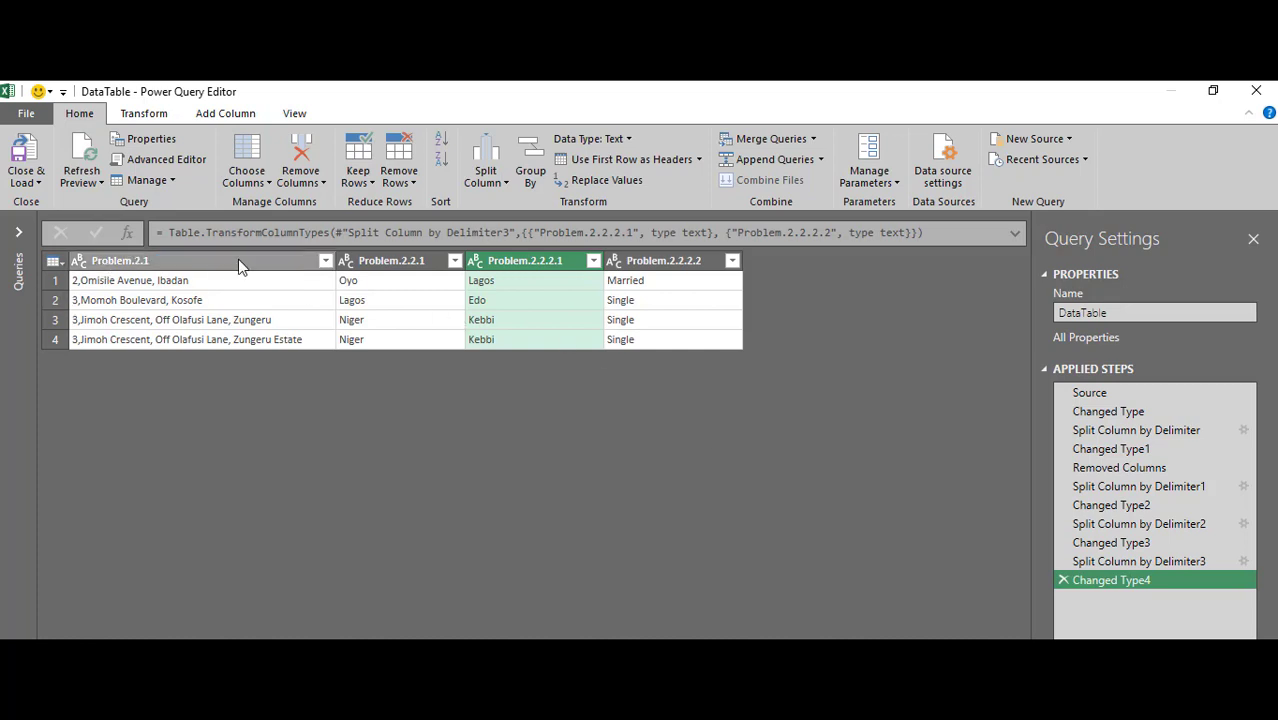
- Rename the Problem.2.1 column to Address and the Problem.2.2.1 column to State
{"action": "left_click", "coordinate": [152, 260]}
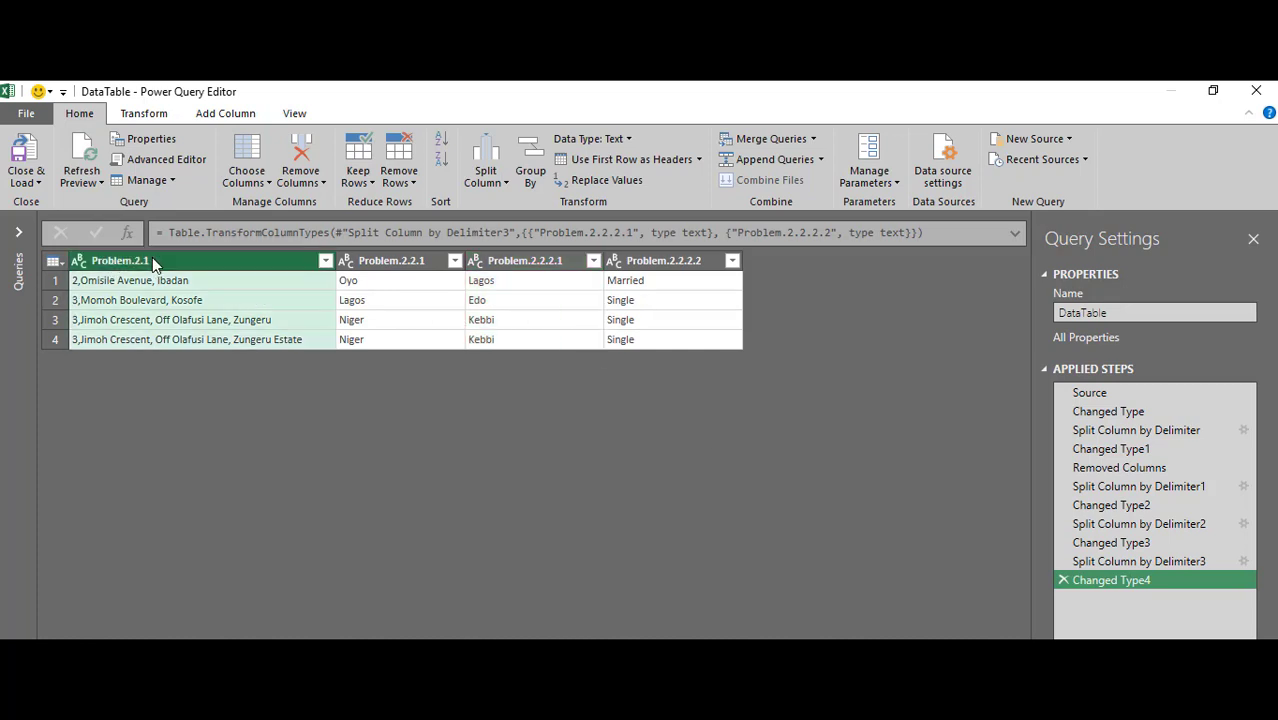
{"action": "double_click", "coordinate": [152, 260]}
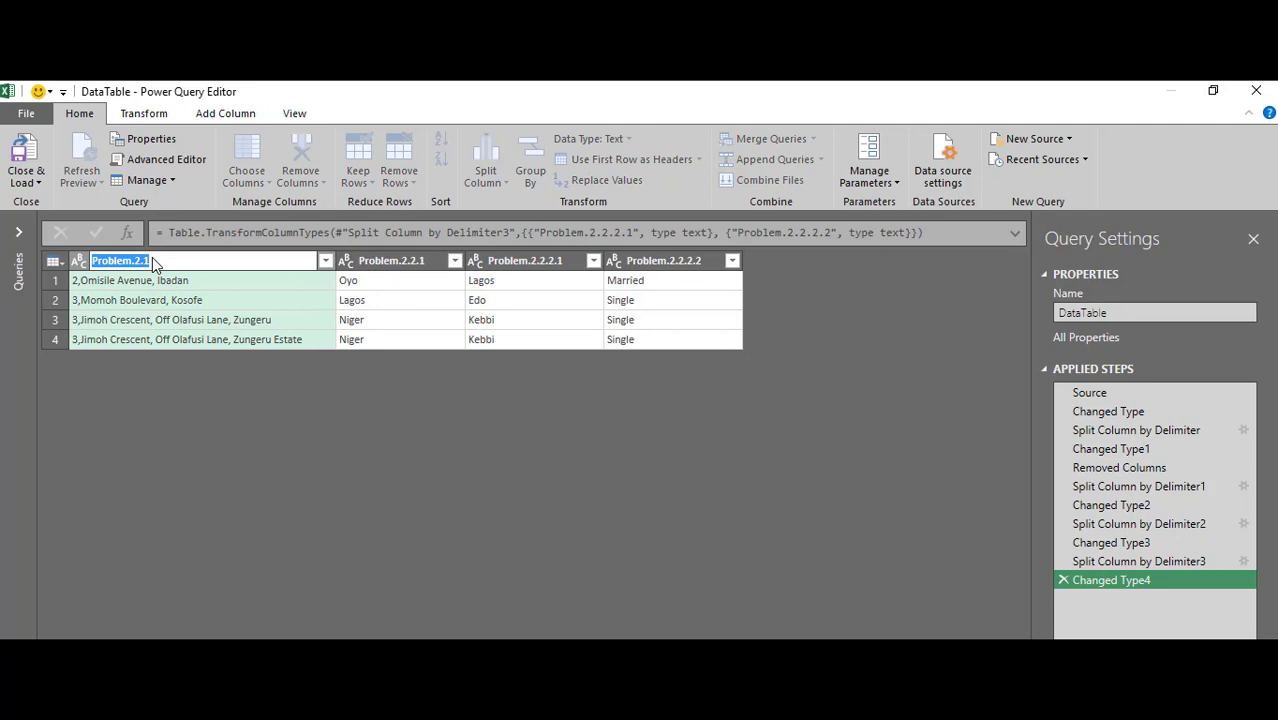
{"action": "type", "text": "Address"}
{"action": "key", "text": "Return"}
{"action": "double_click", "coordinate": [412, 262]}
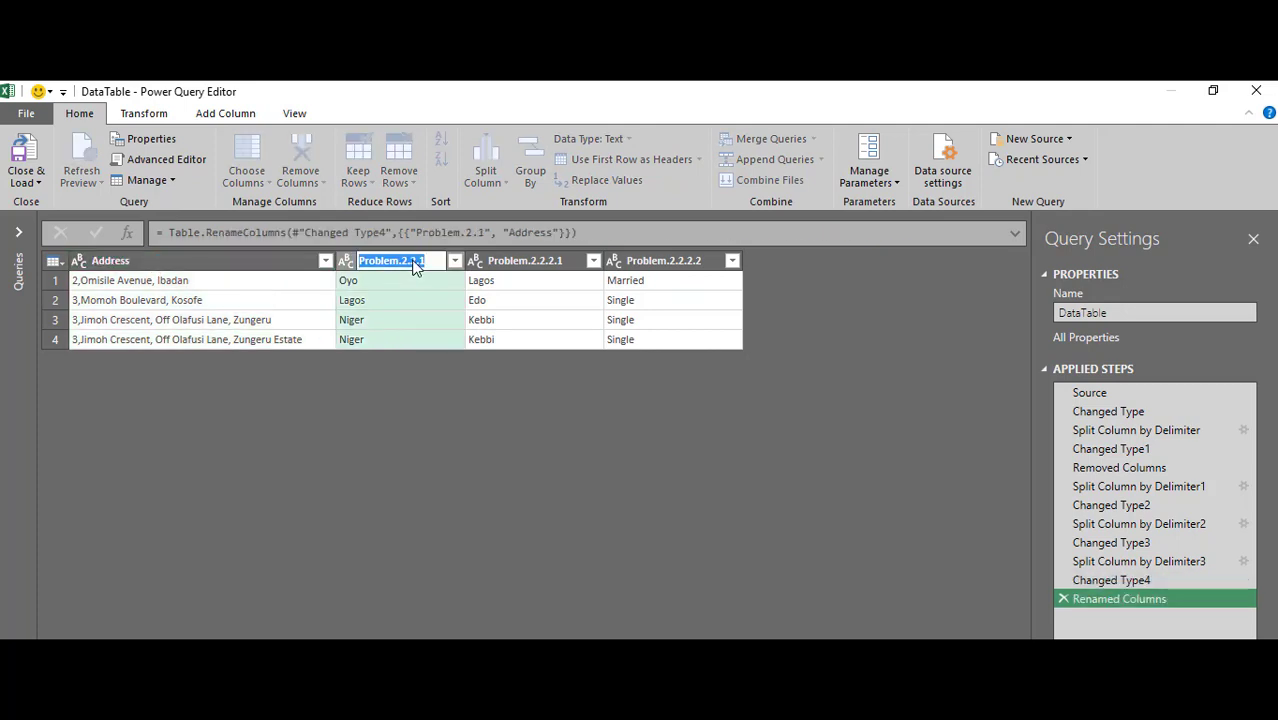
{"action": "type", "text": "State"}
{"action": "key", "text": "Return"}
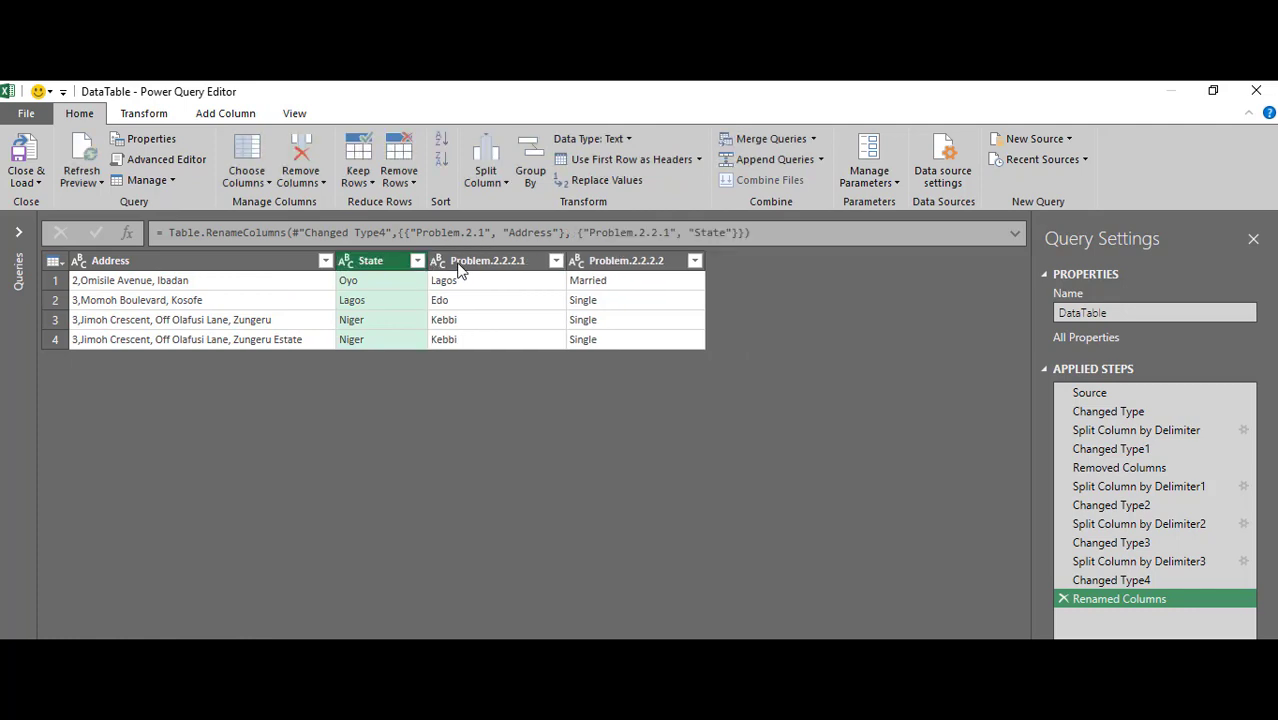
- Rename the Problem.2.2.2.1 column to State of Origin and the Problem.2.2.2.2 column to MaritalStatus
{"action": "double_click", "coordinate": [466, 262]}
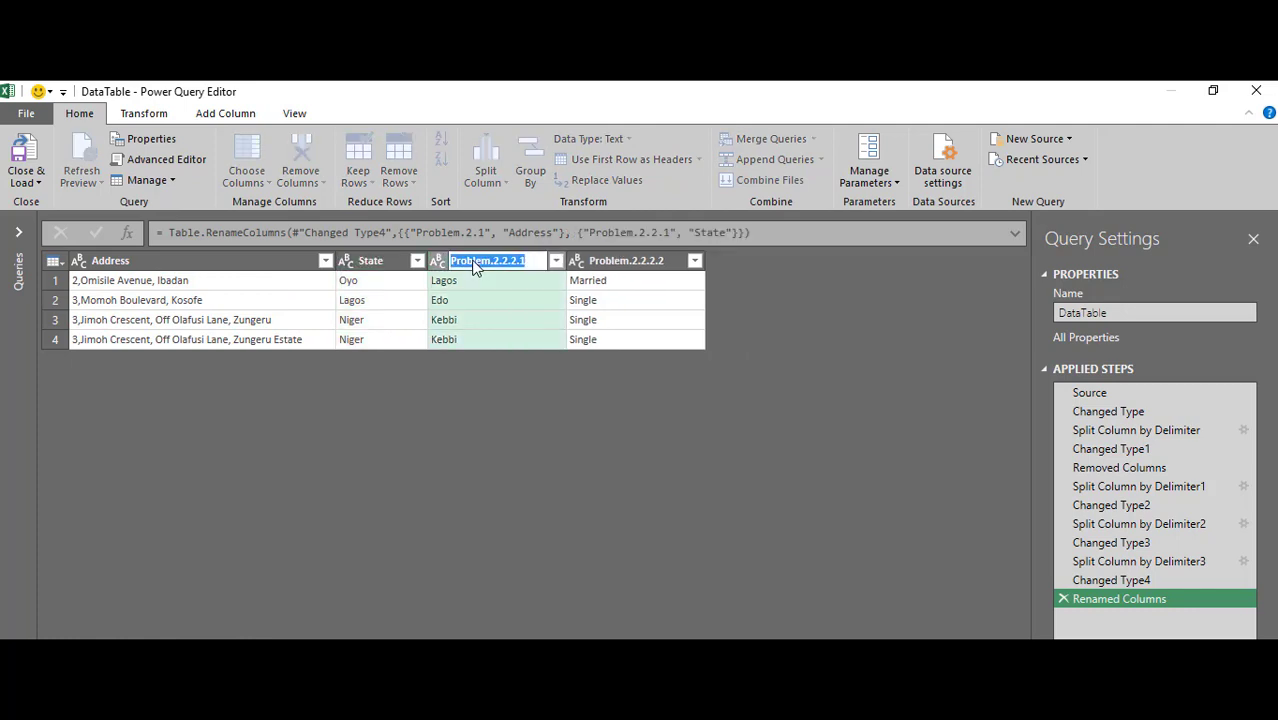
{"action": "type", "text": "State of Orig"}
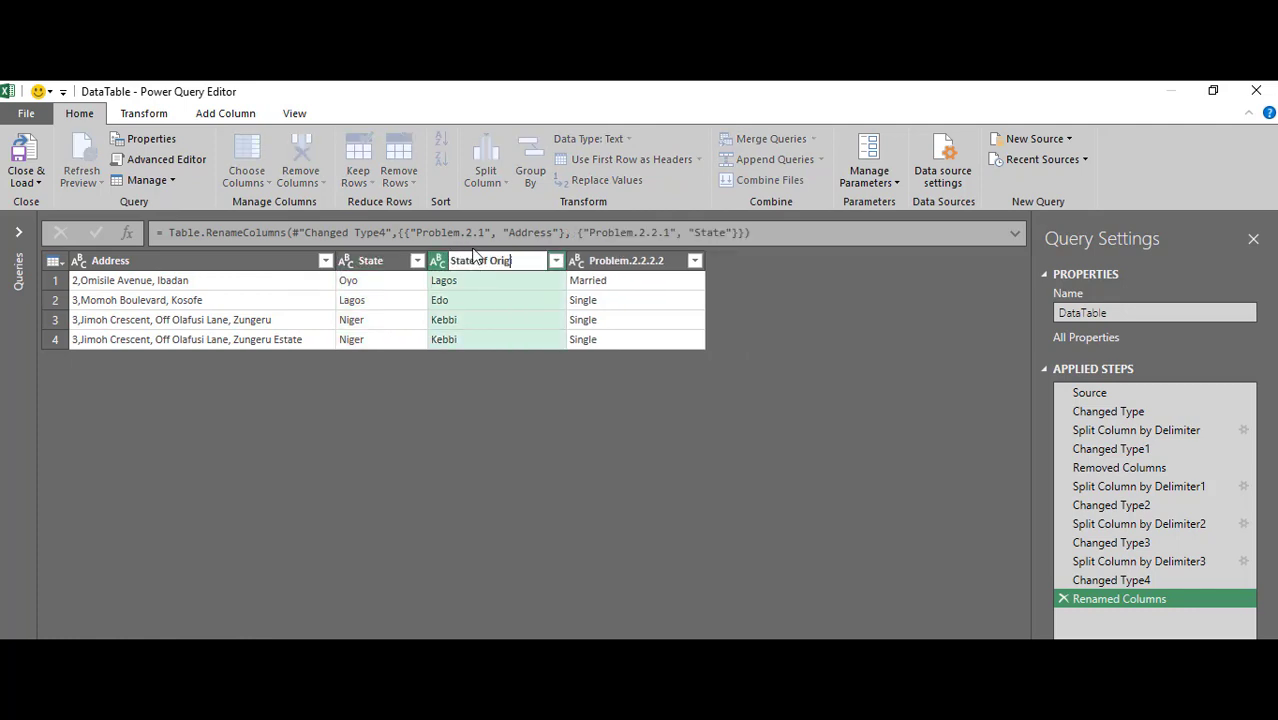
{"action": "type", "text": "in"}
{"action": "key", "text": "Return"}
{"action": "double_click", "coordinate": [628, 262]}
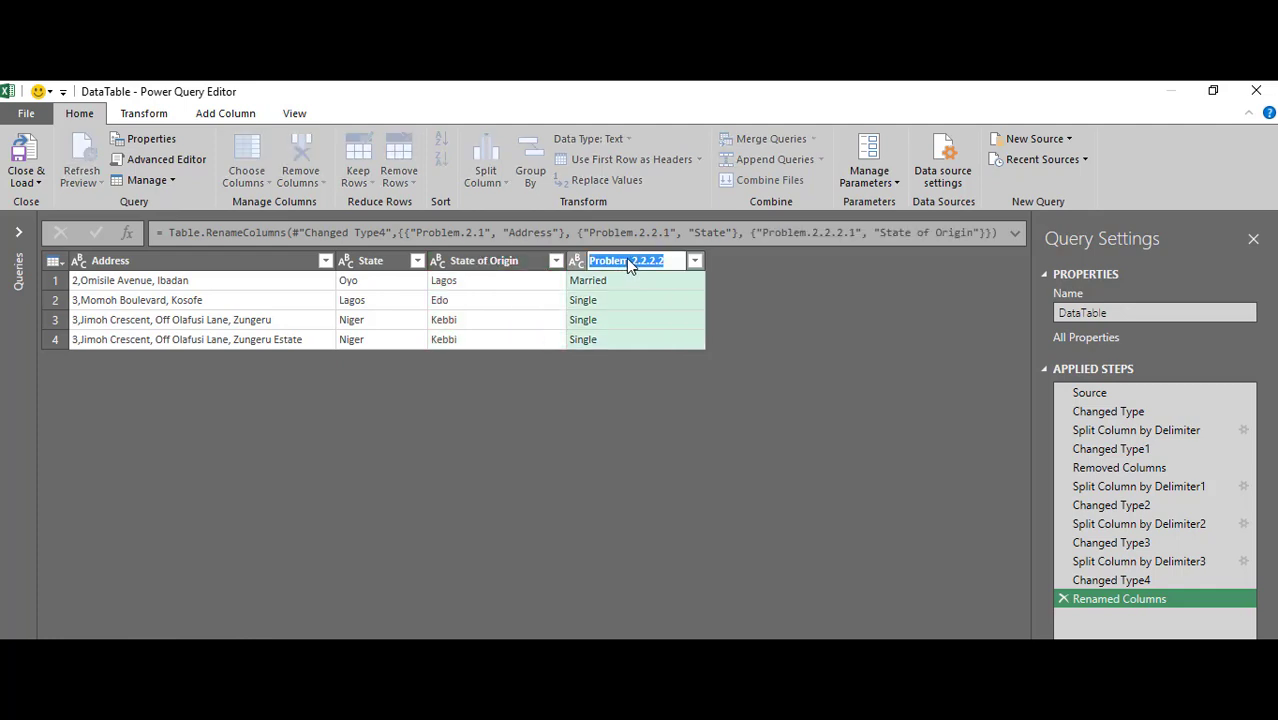
{"action": "type", "text": "Marital Status"}
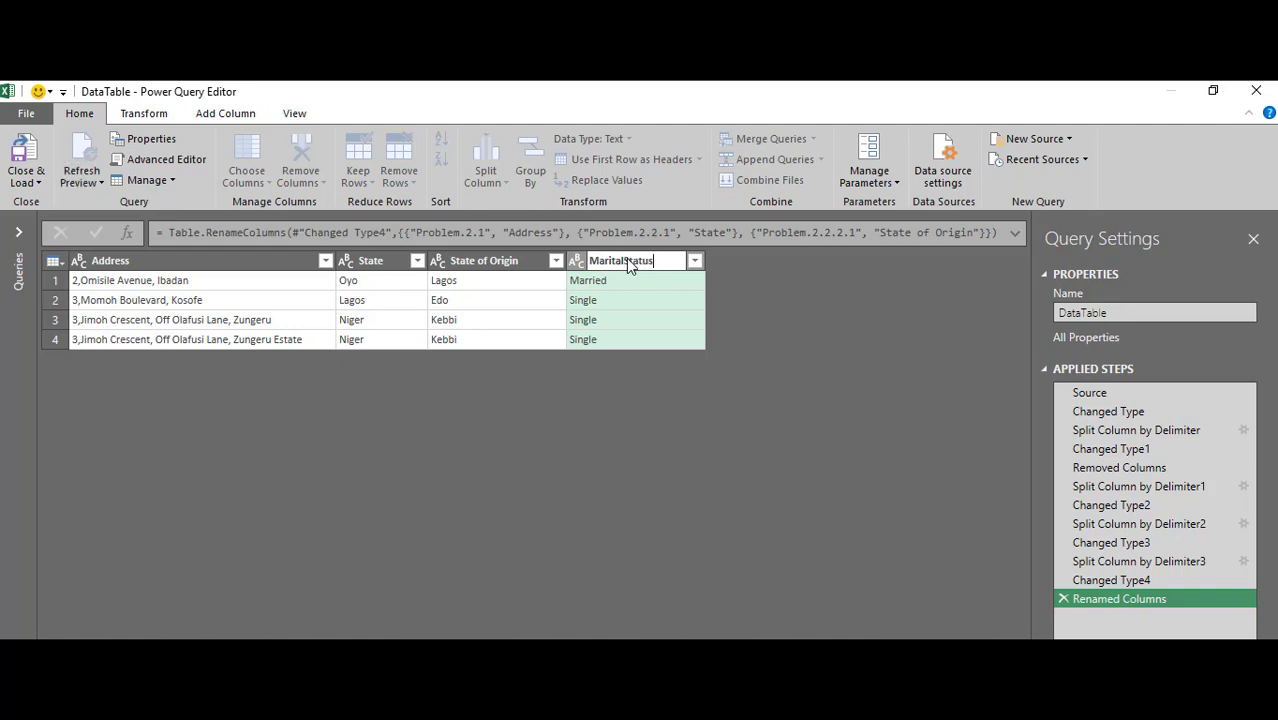
{"action": "key", "text": "Return"}
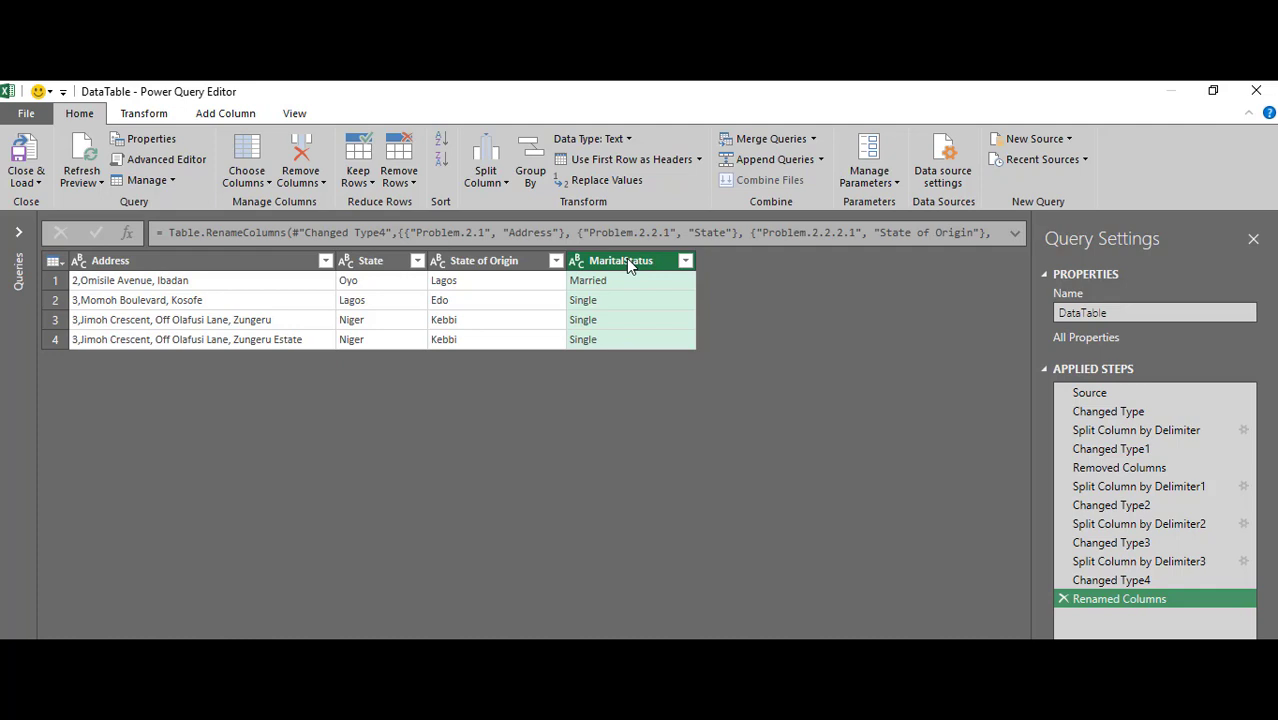
- Delete DataTable's applied steps from the first Split Column by Delimiter through to the end
{"action": "left_click", "coordinate": [1066, 138]}
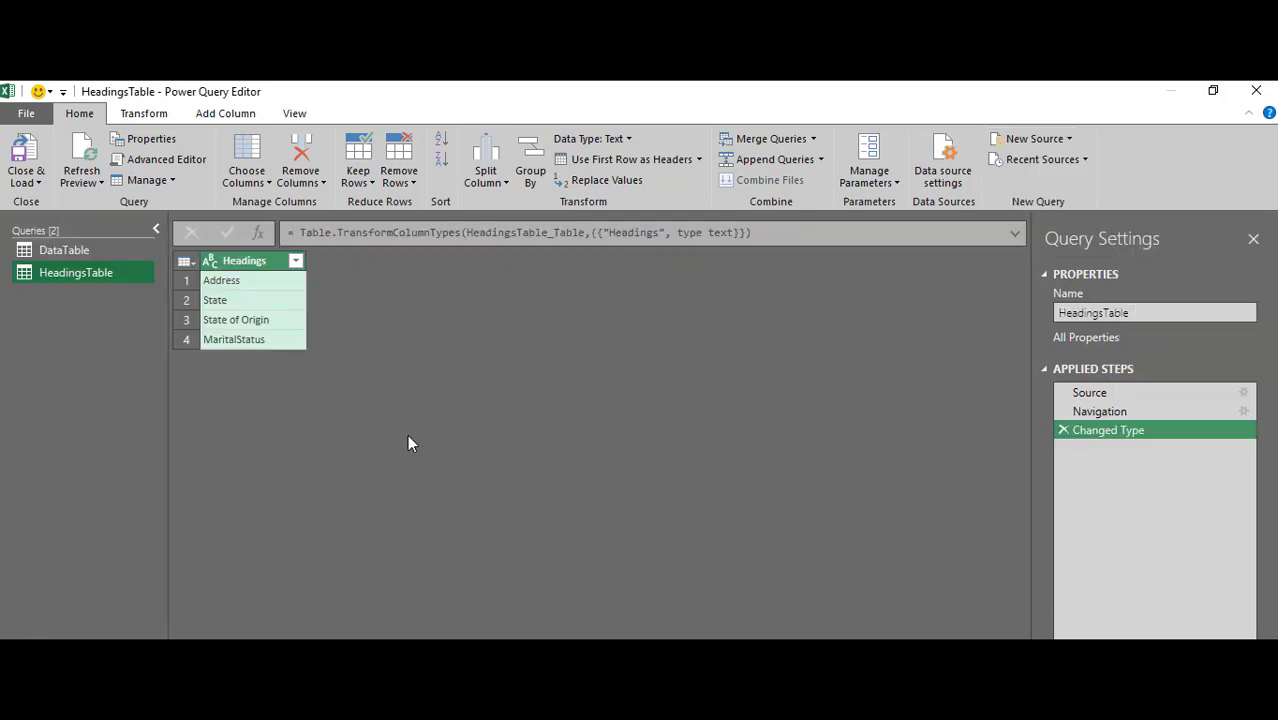
{"action": "left_click", "coordinate": [66, 250]}
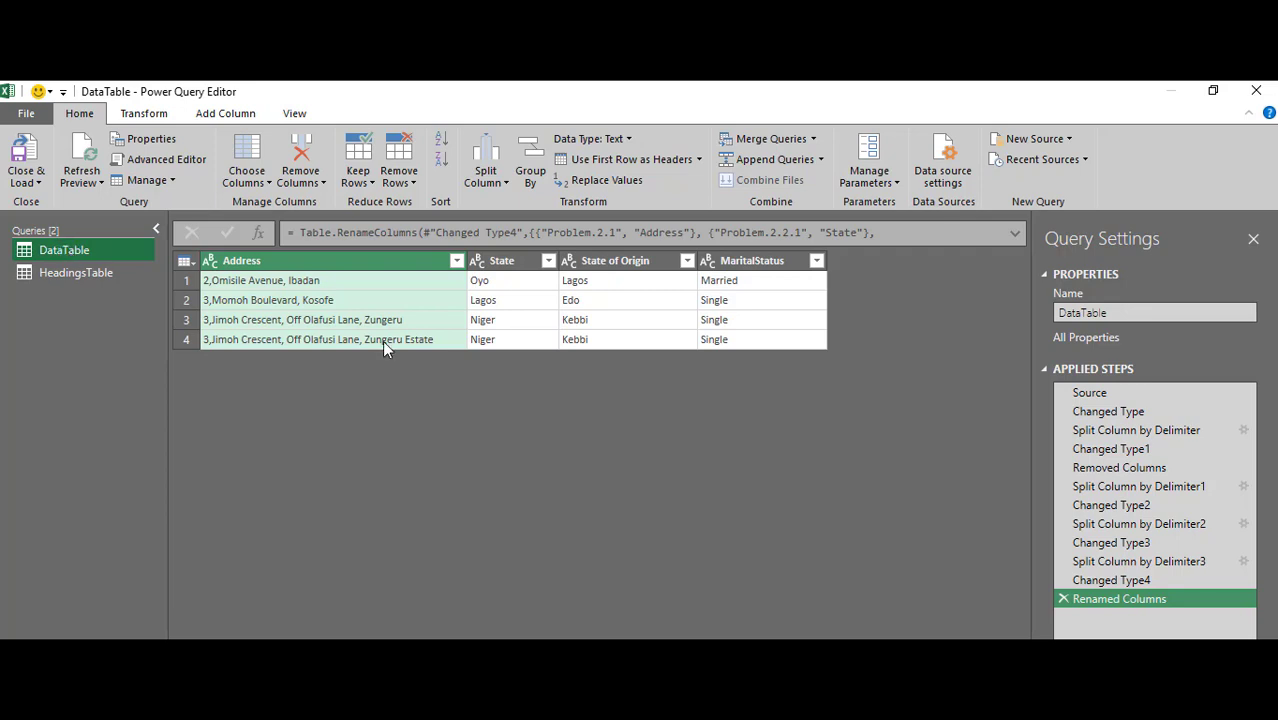
{"action": "left_click", "coordinate": [1120, 431]}
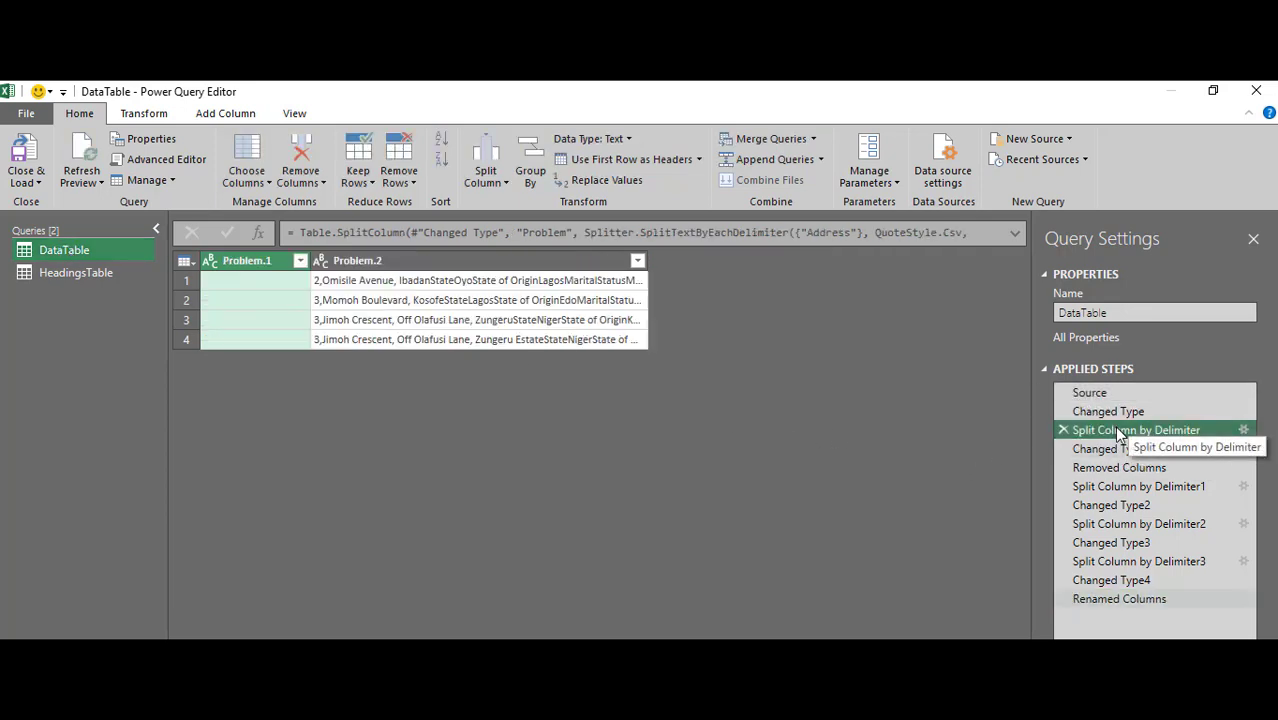
{"action": "right_click", "coordinate": [1120, 434]}
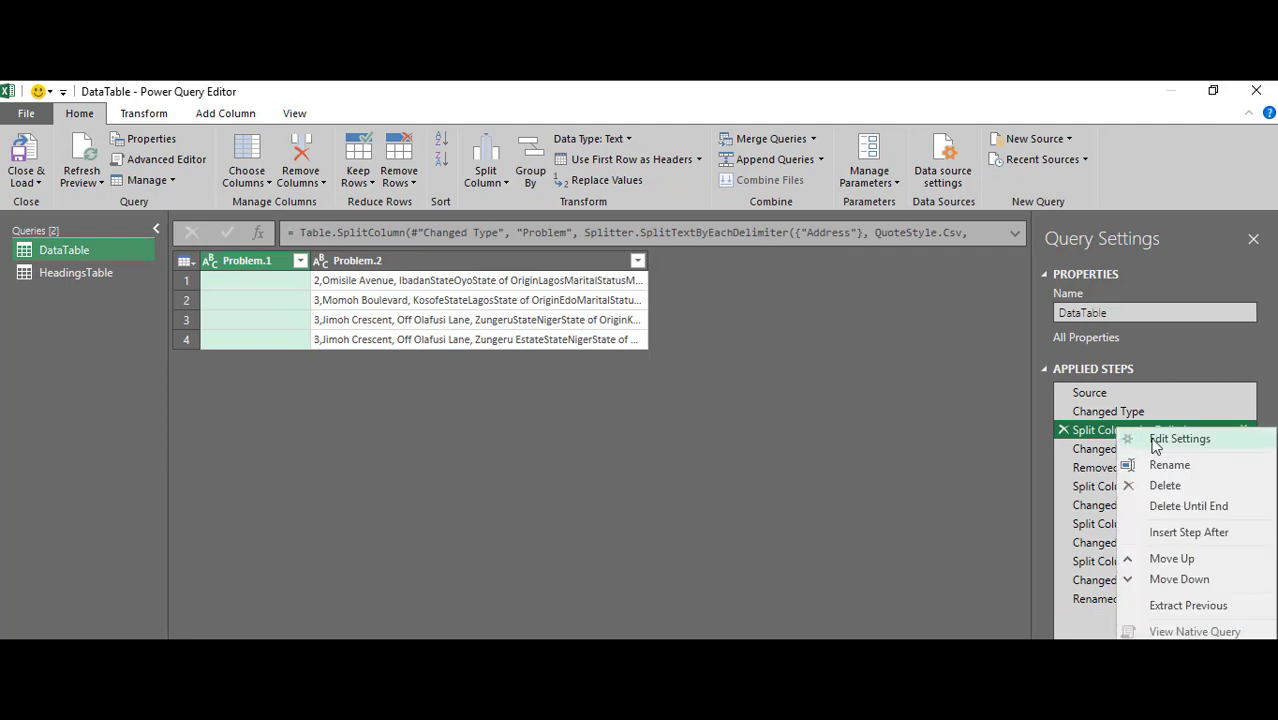
{"action": "left_click", "coordinate": [1165, 508]}
{"action": "left_click", "coordinate": [731, 470]}
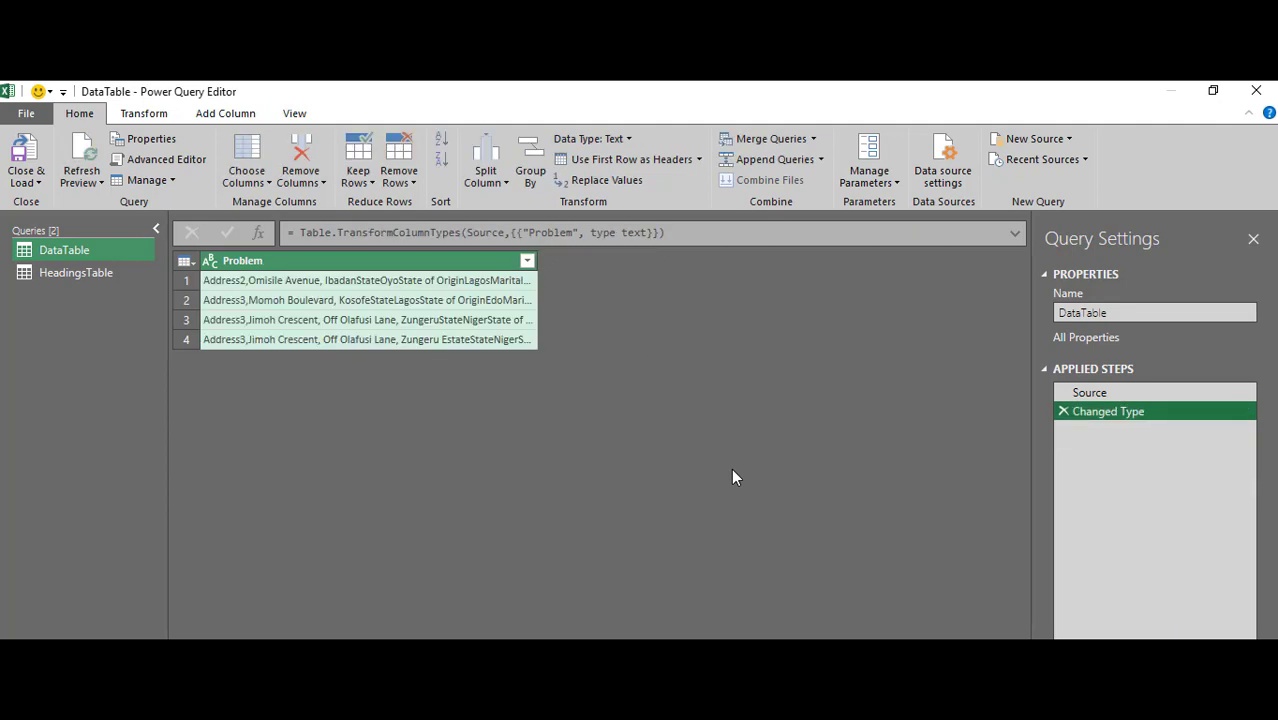
- Convert the Headings column of the HeadingsTable query to a list
{"action": "left_click", "coordinate": [68, 276]}
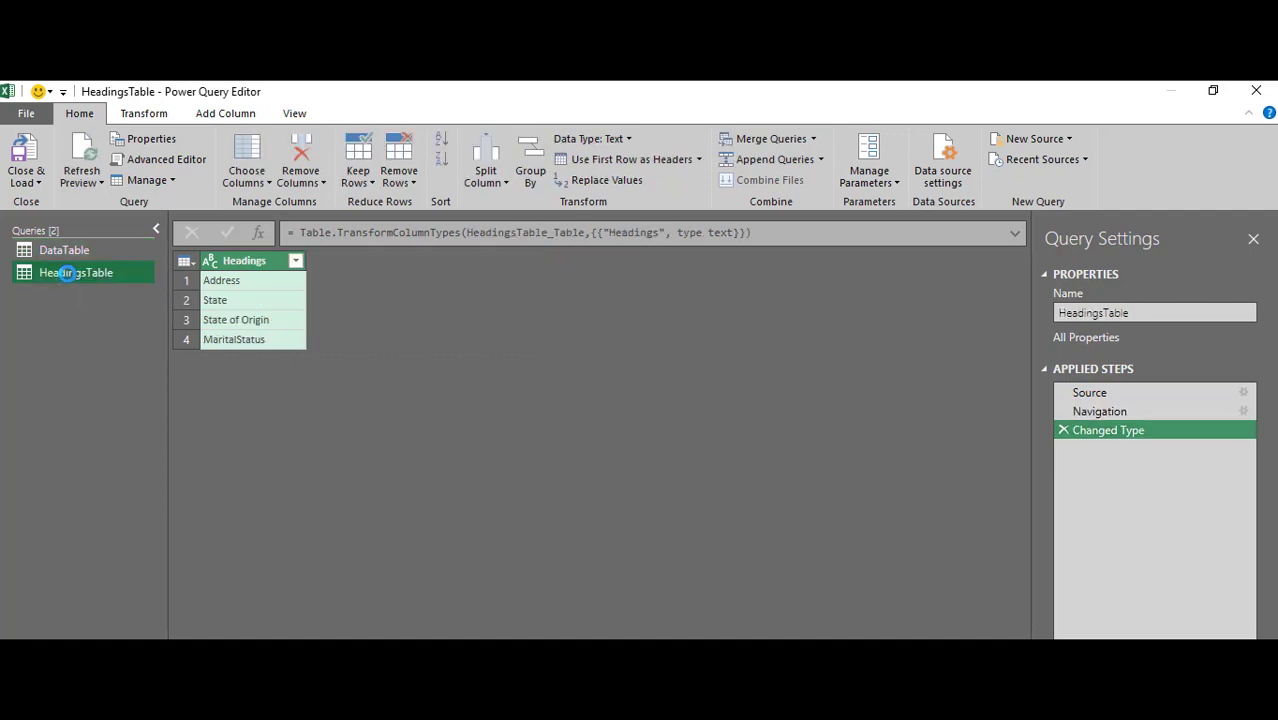
{"action": "left_click", "coordinate": [145, 114]}
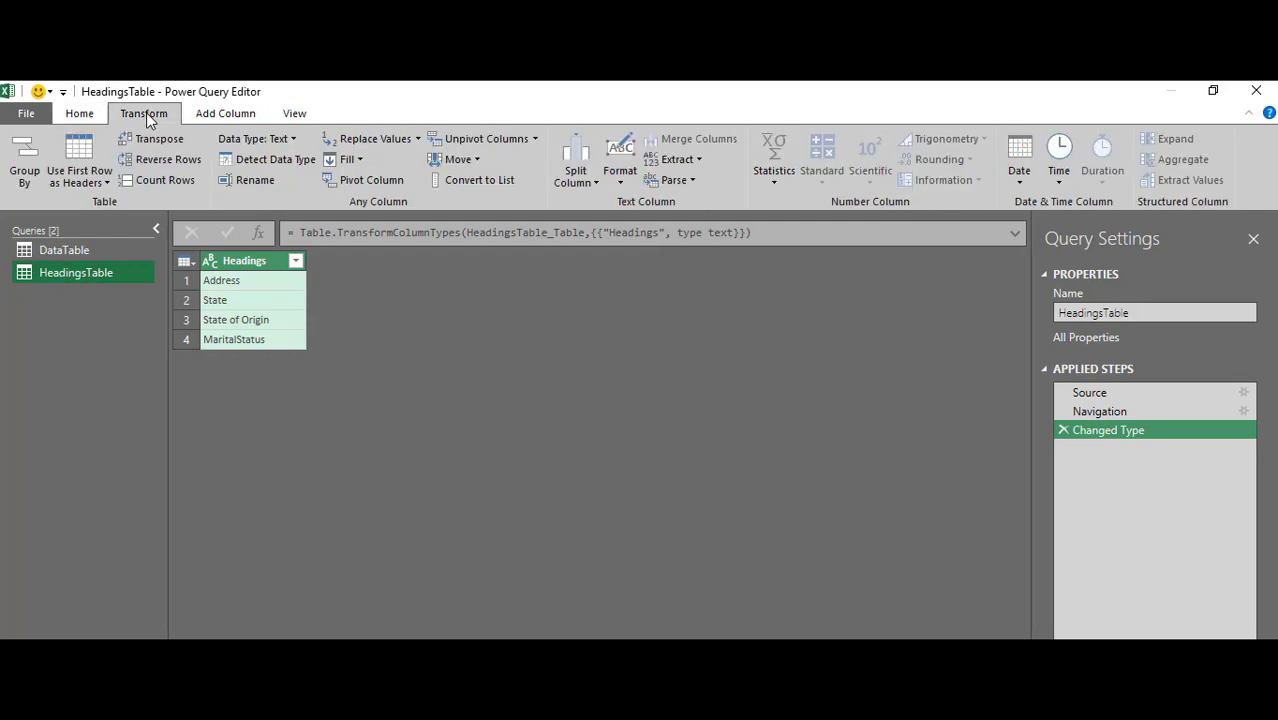
{"action": "left_click", "coordinate": [474, 180]}
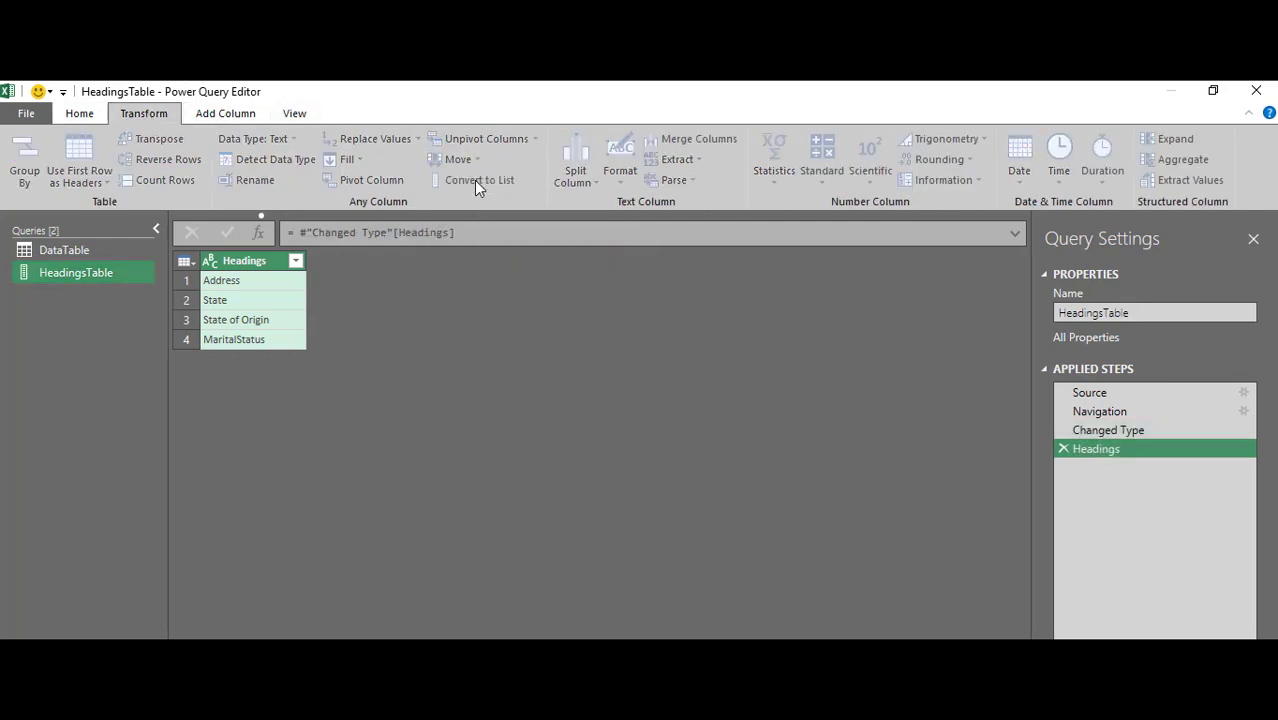
- Split DataTable's Problem column at the left-most custom delimiter "Address"
{"action": "left_click", "coordinate": [62, 250]}
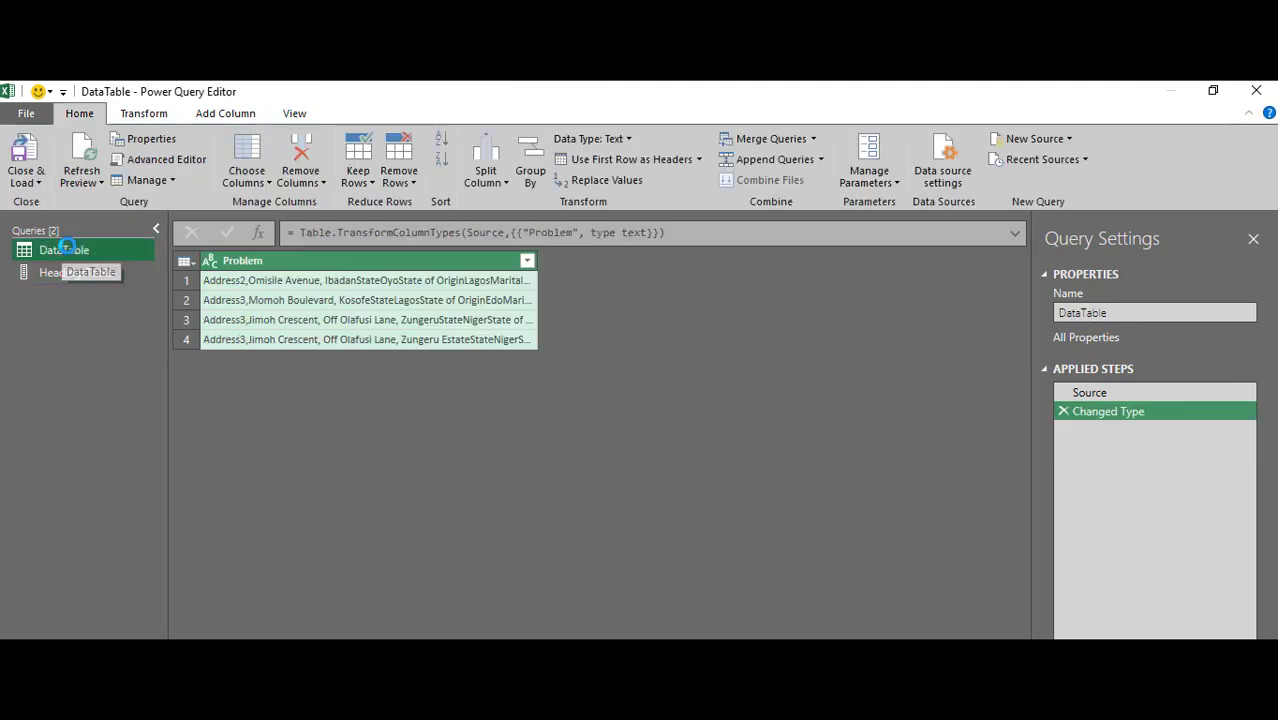
{"action": "right_click", "coordinate": [360, 260]}
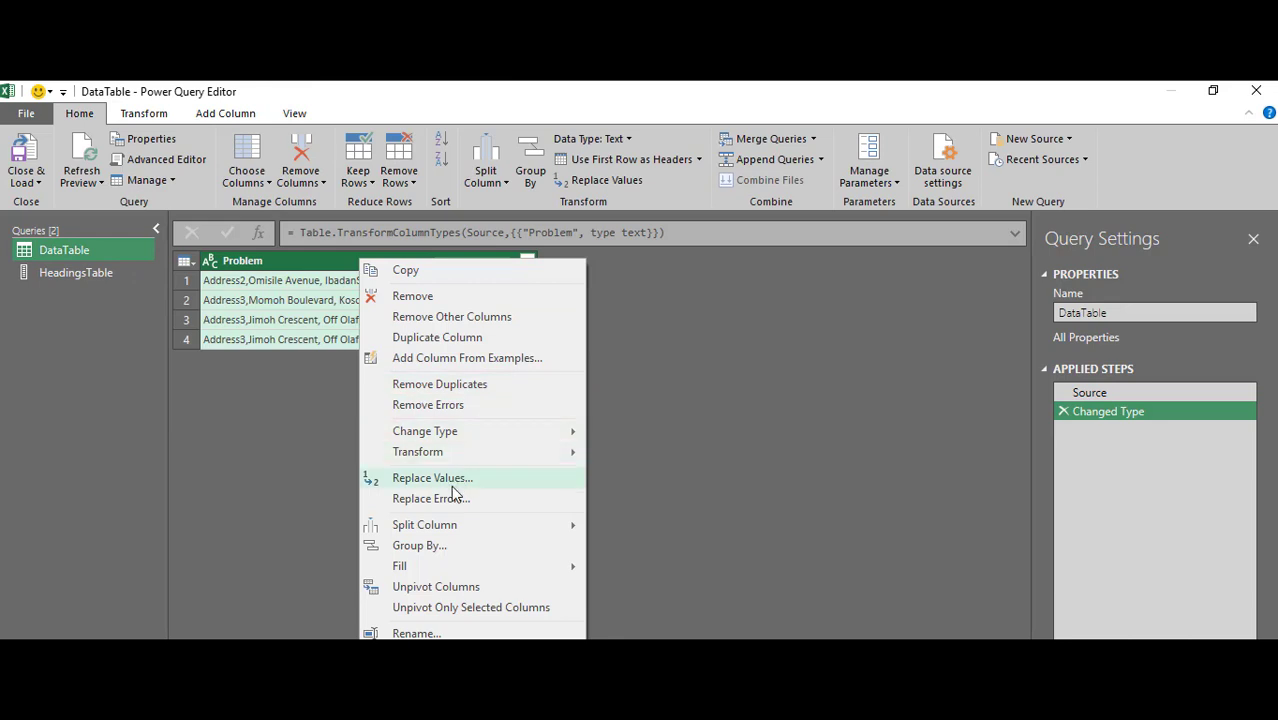
{"action": "mouse_move", "coordinate": [452, 528]}
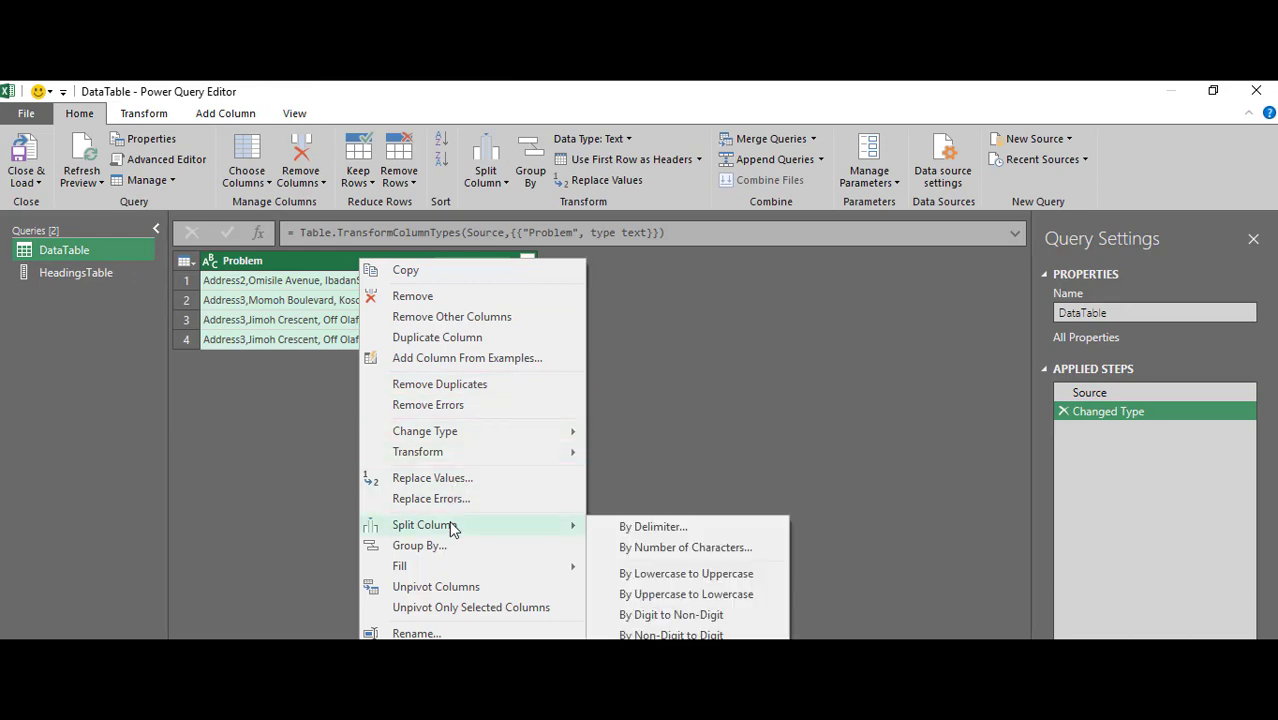
{"action": "left_click", "coordinate": [620, 528]}
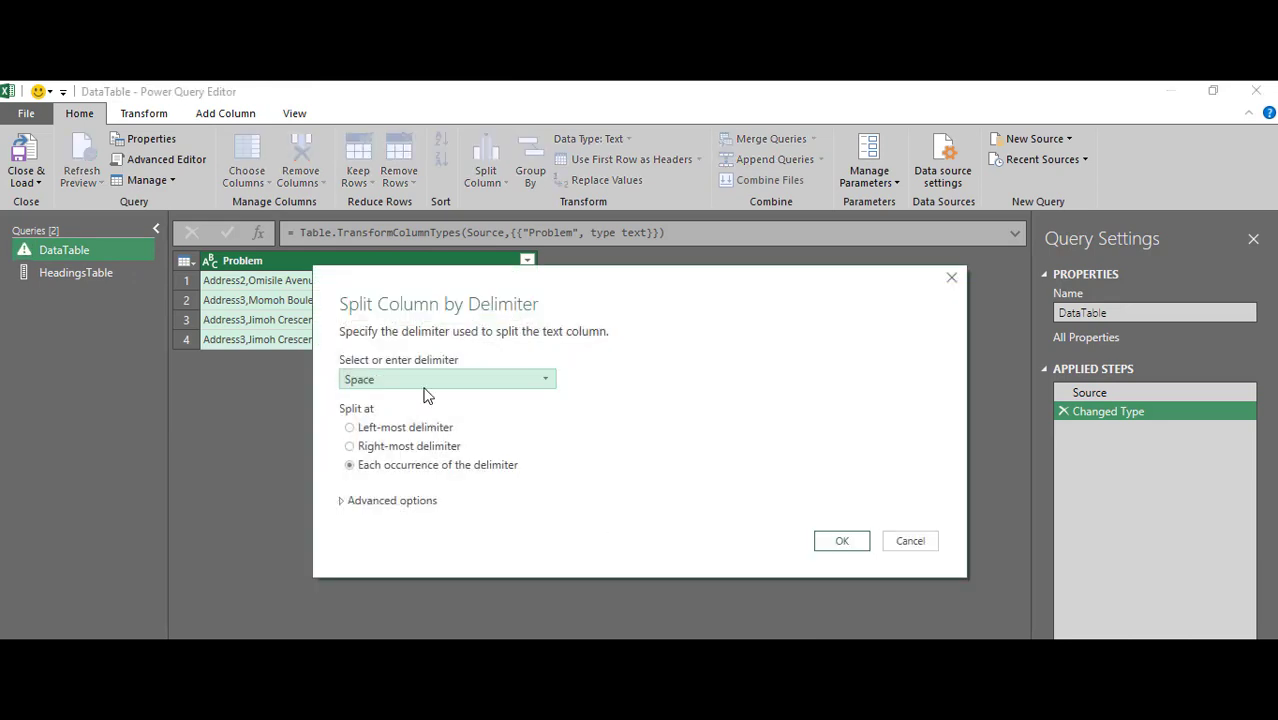
{"action": "left_click", "coordinate": [428, 376]}
{"action": "left_click", "coordinate": [390, 512]}
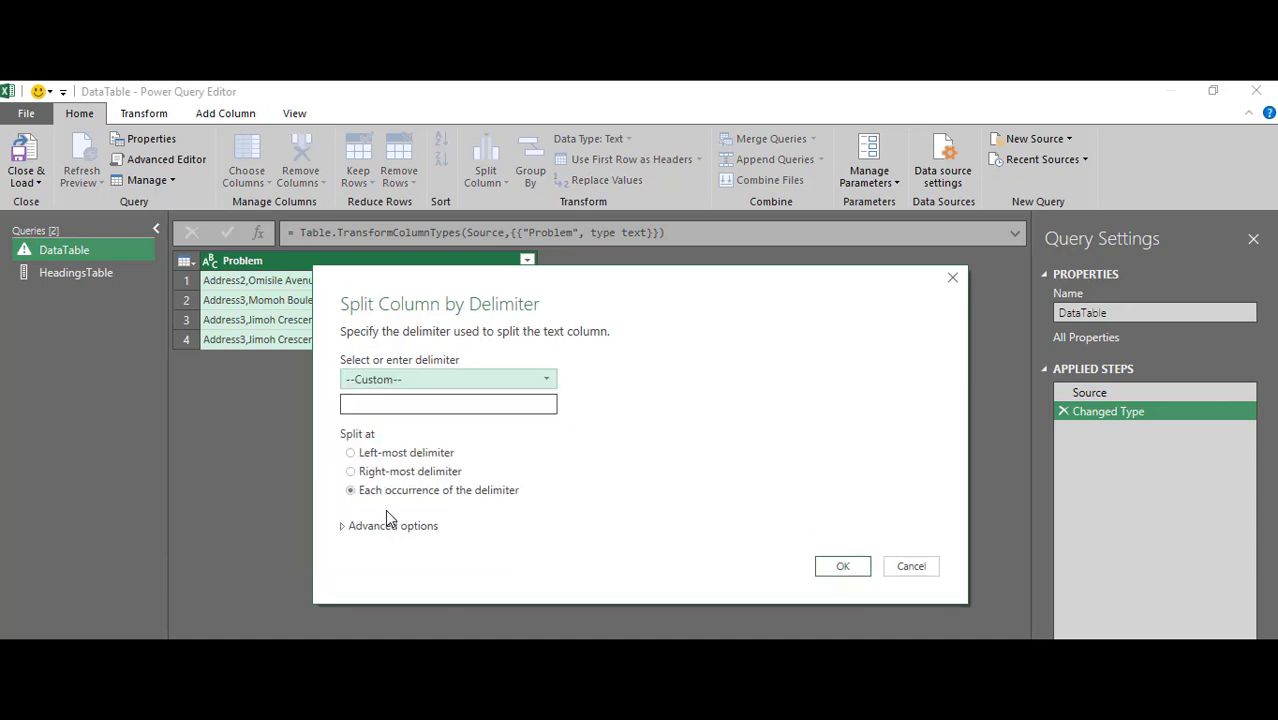
{"action": "left_click", "coordinate": [377, 400]}
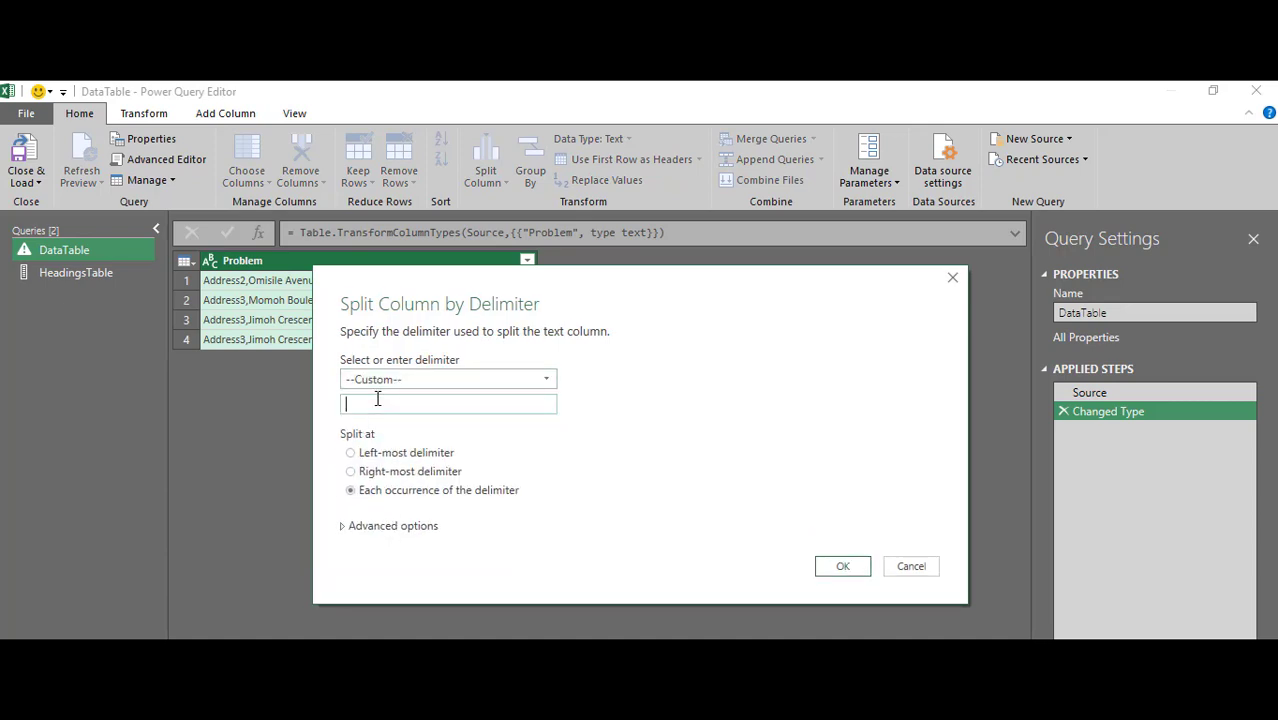
{"action": "type", "text": "Address"}
{"action": "left_click", "coordinate": [377, 458]}
{"action": "left_click", "coordinate": [836, 566]}
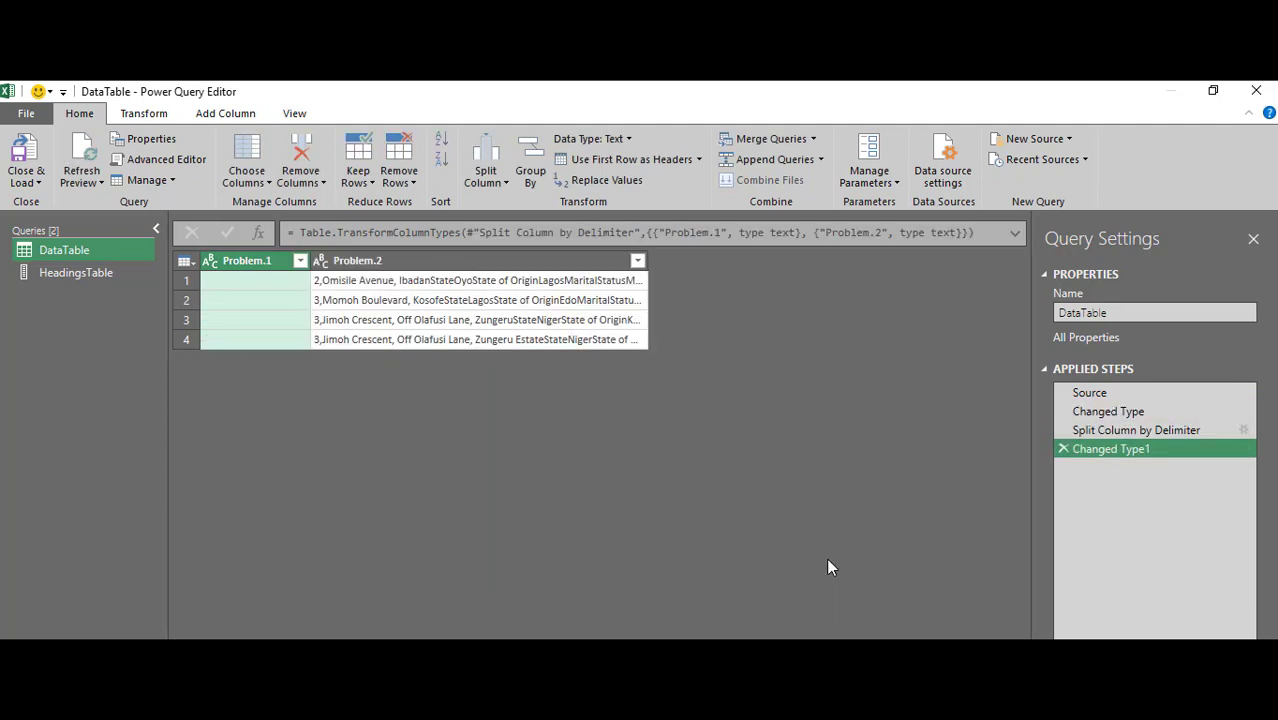
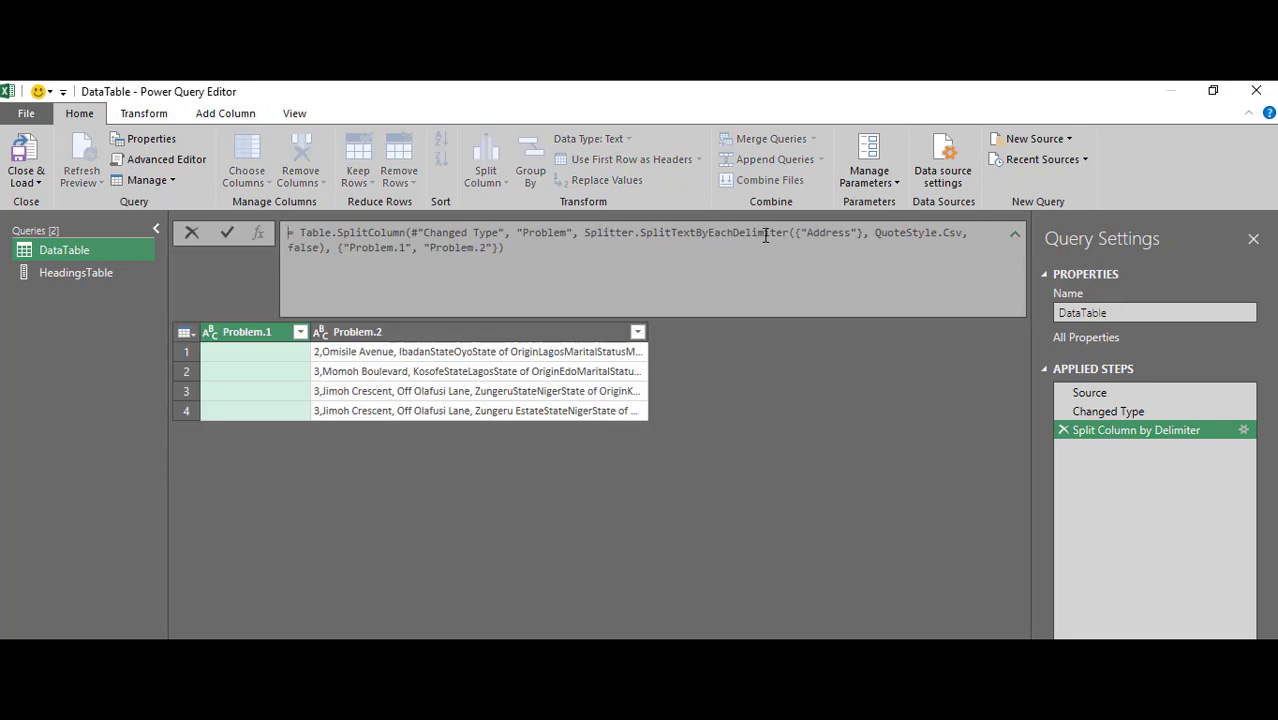
- Replace the {"Address"} delimiter list in the Table.SplitColumn formula with HeadingsTable
{"action": "left_click_drag", "start_coordinate": [794, 233], "coordinate": [864, 233]}
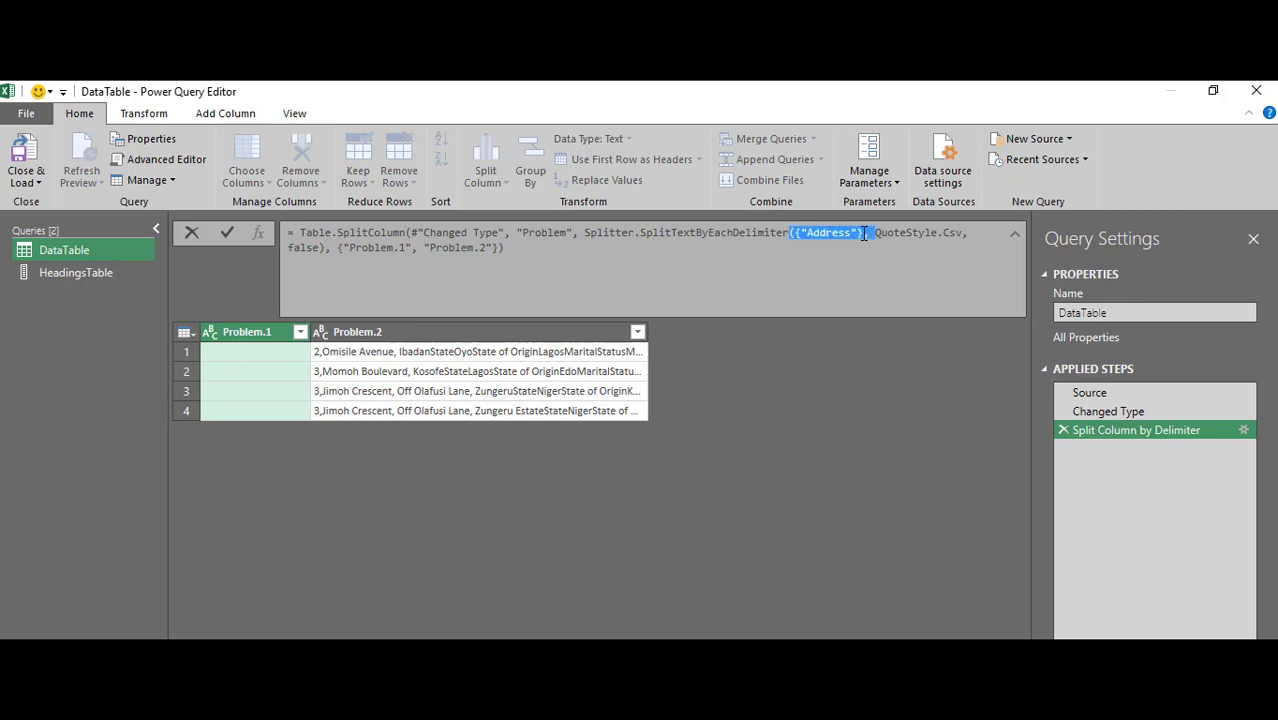
{"action": "left_click", "coordinate": [862, 235]}
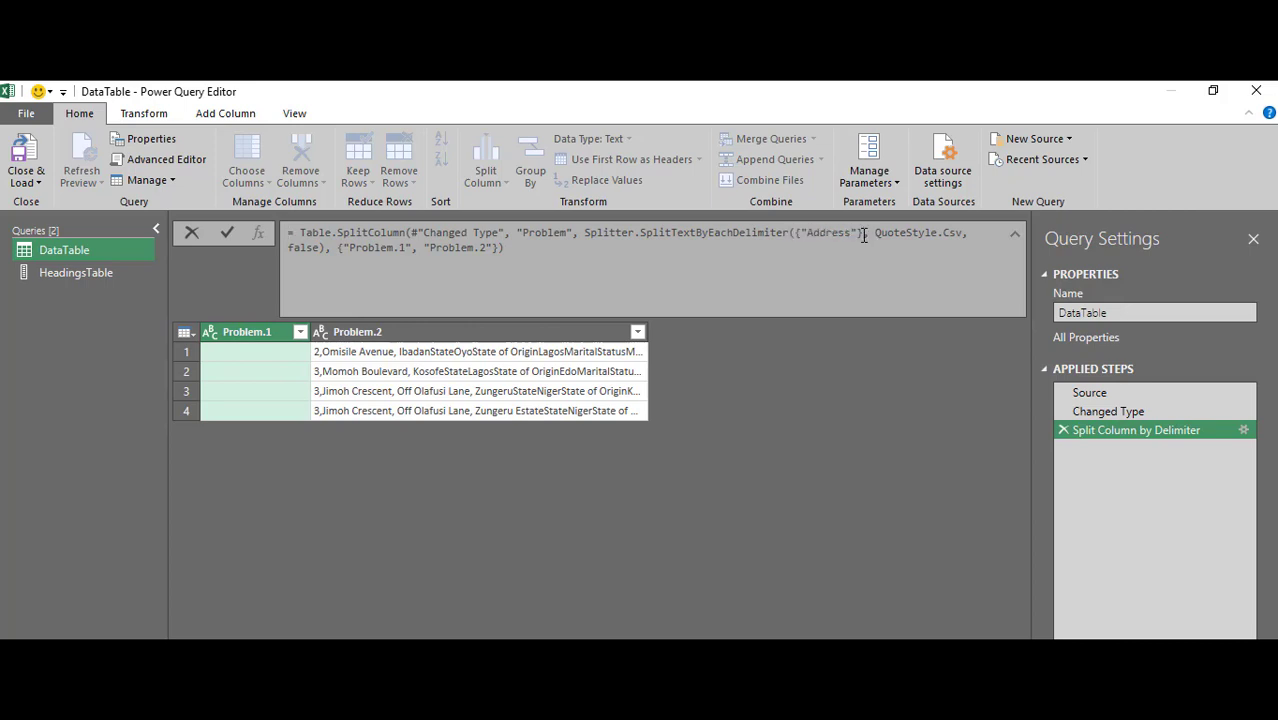
{"action": "key", "text": "BackSpace"}
{"action": "key", "text": "BackSpace"}
{"action": "key", "text": "BackSpace"}
{"action": "key", "text": "BackSpace"}
{"action": "key", "text": "BackSpace"}
{"action": "key", "text": "BackSpace"}
{"action": "key", "text": "BackSpace"}
{"action": "key", "text": "BackSpace"}
{"action": "key", "text": "BackSpace"}
{"action": "key", "text": "BackSpace"}
{"action": "key", "text": "BackSpace"}
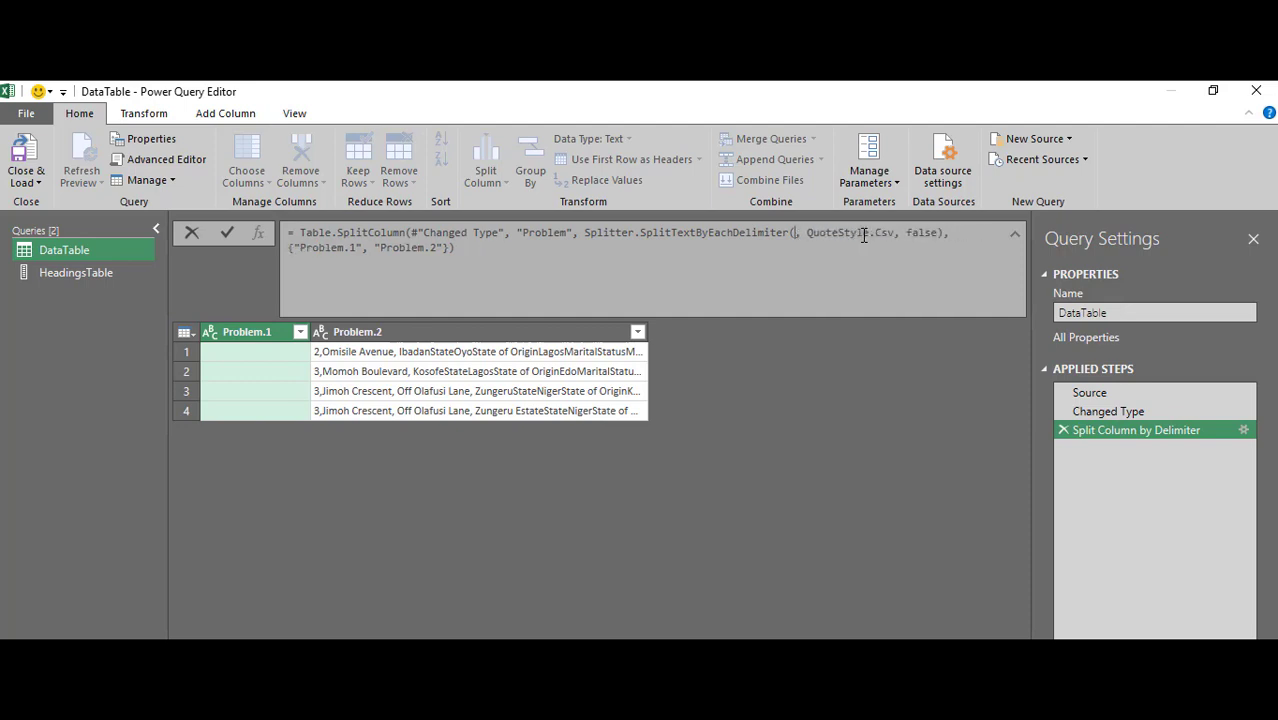
{"action": "type", "text": "HeadingsTable"}
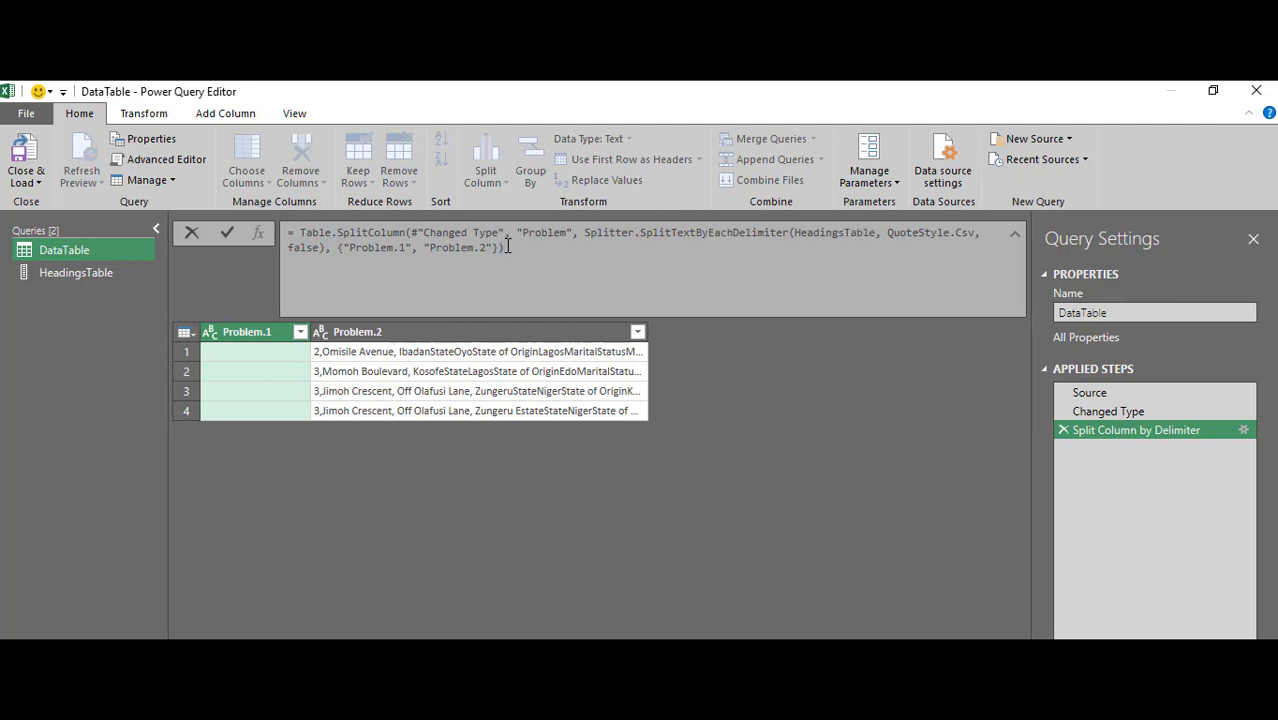
{"action": "key", "text": "Return"}
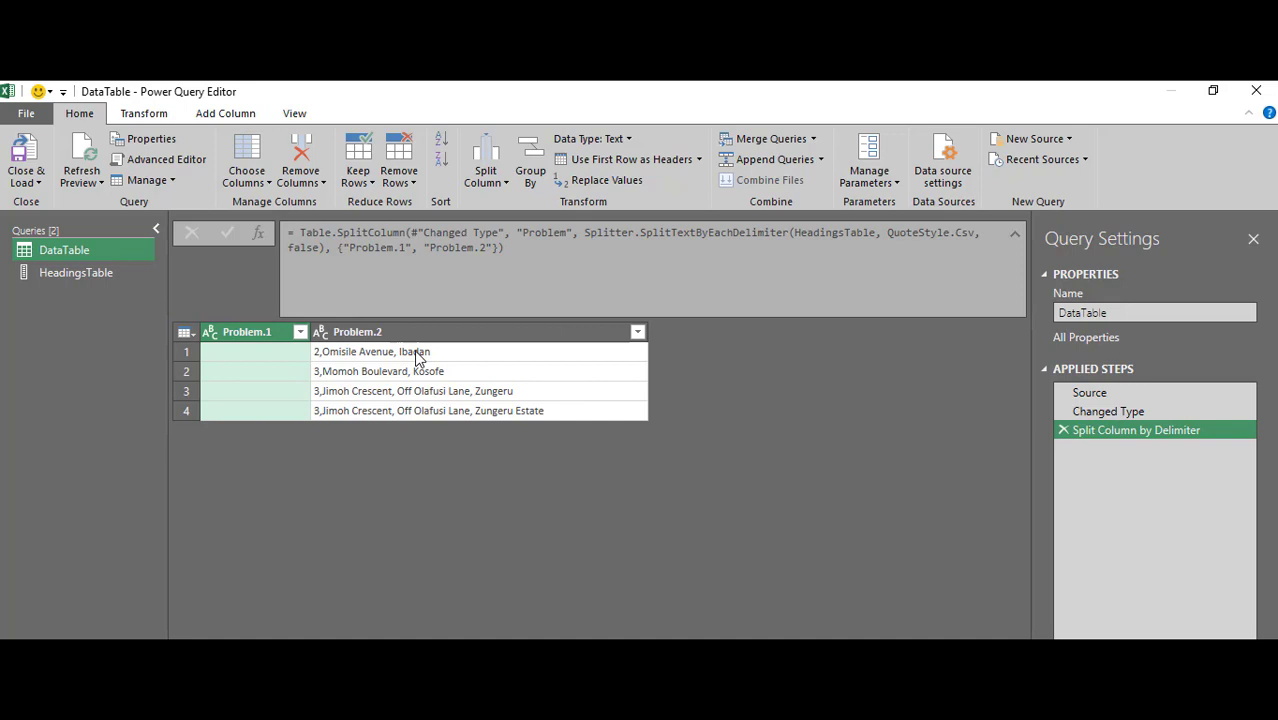
- Add "Problem.3" and "Problem.4" to the output column names in the Table.SplitColumn formula
{"action": "left_click", "coordinate": [338, 249]}
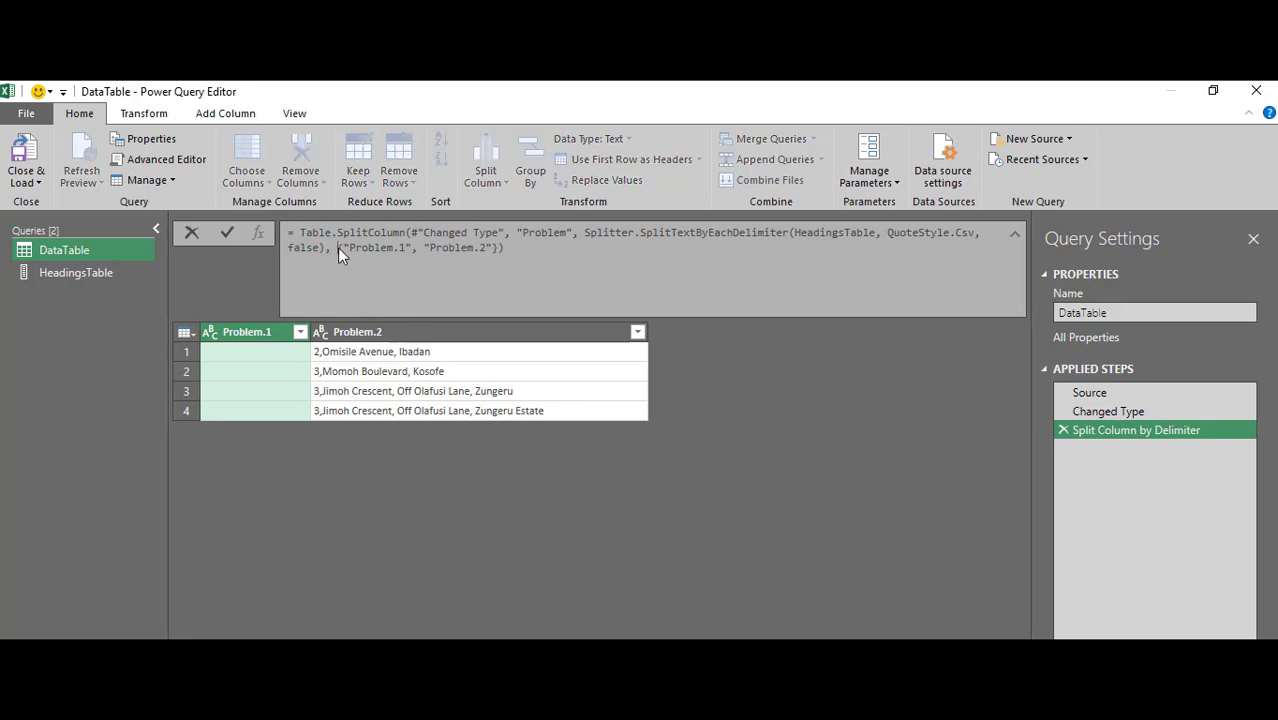
{"action": "left_click_drag", "start_coordinate": [338, 249], "coordinate": [476, 247]}
{"action": "left_click", "coordinate": [428, 247]}
{"action": "left_click", "coordinate": [492, 247]}
{"action": "key", "text": "shift+Left"}
{"action": "key", "text": "shift+Left"}
{"action": "key", "text": "shift+Left"}
{"action": "key", "text": "shift+Left"}
{"action": "key", "text": "shift+Left"}
{"action": "key", "text": "shift+Left"}
{"action": "key", "text": "shift+Left"}
{"action": "key", "text": "shift+Left"}
{"action": "key", "text": "shift+Left"}
{"action": "key", "text": "shift+Left"}
{"action": "key", "text": "shift+Left"}
{"action": "key", "text": "ctrl+c"}
{"action": "left_click", "coordinate": [493, 249]}
{"action": "type", "text": ","}
{"action": "key", "text": "ctrl+v"}
{"action": "left_click", "coordinate": [564, 248]}
{"action": "key", "text": "BackSpace"}
{"action": "type", "text": "3\", \"Problem.2\""}
{"action": "left_click", "coordinate": [645, 247]}
{"action": "key", "text": "BackSpace"}
{"action": "type", "text": "4"}
{"action": "key", "text": "Return"}
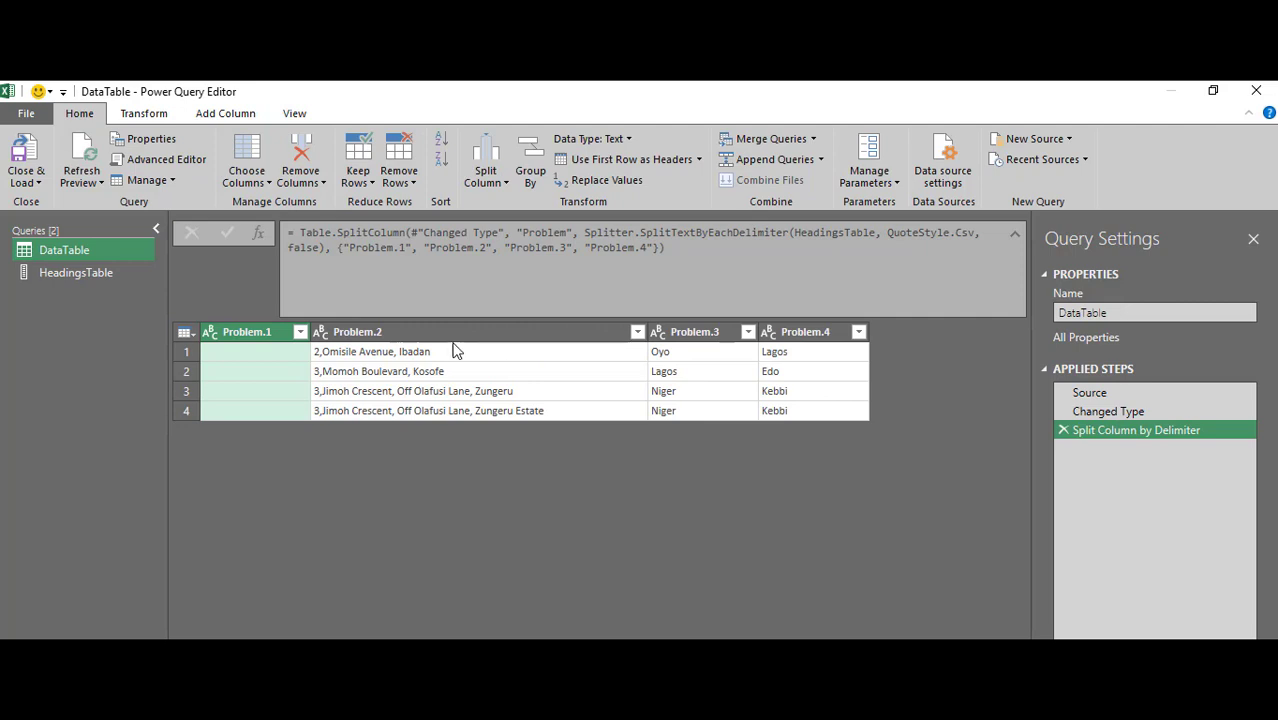
- Add "Problem.5" as a fifth output column name in the Table.SplitColumn formula
{"action": "left_click", "coordinate": [652, 248]}
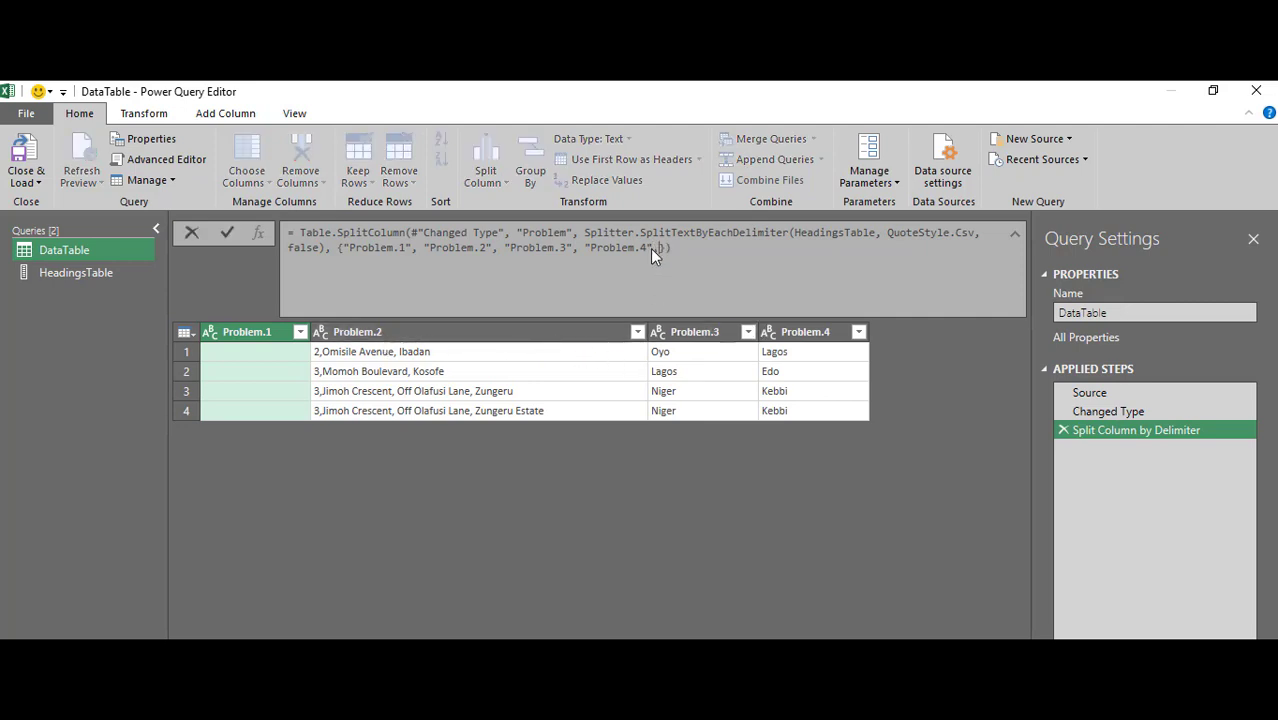
{"action": "type", "text": ", \"Problem.2\""}
{"action": "key", "text": "BackSpace"}
{"action": "type", "text": "5"}
{"action": "key", "text": "Return"}
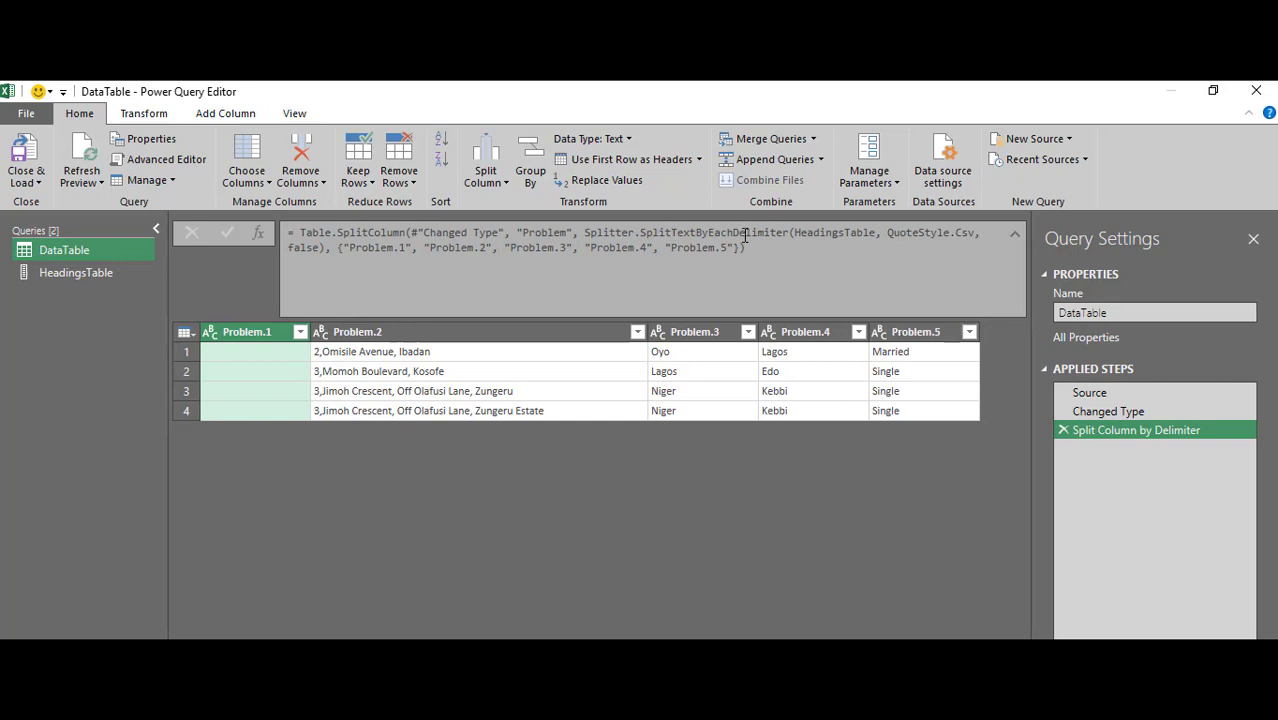
- Delete the output column names list from the Table.SplitColumn formula so the call ends after the false argument
{"action": "left_click", "coordinate": [741, 248]}
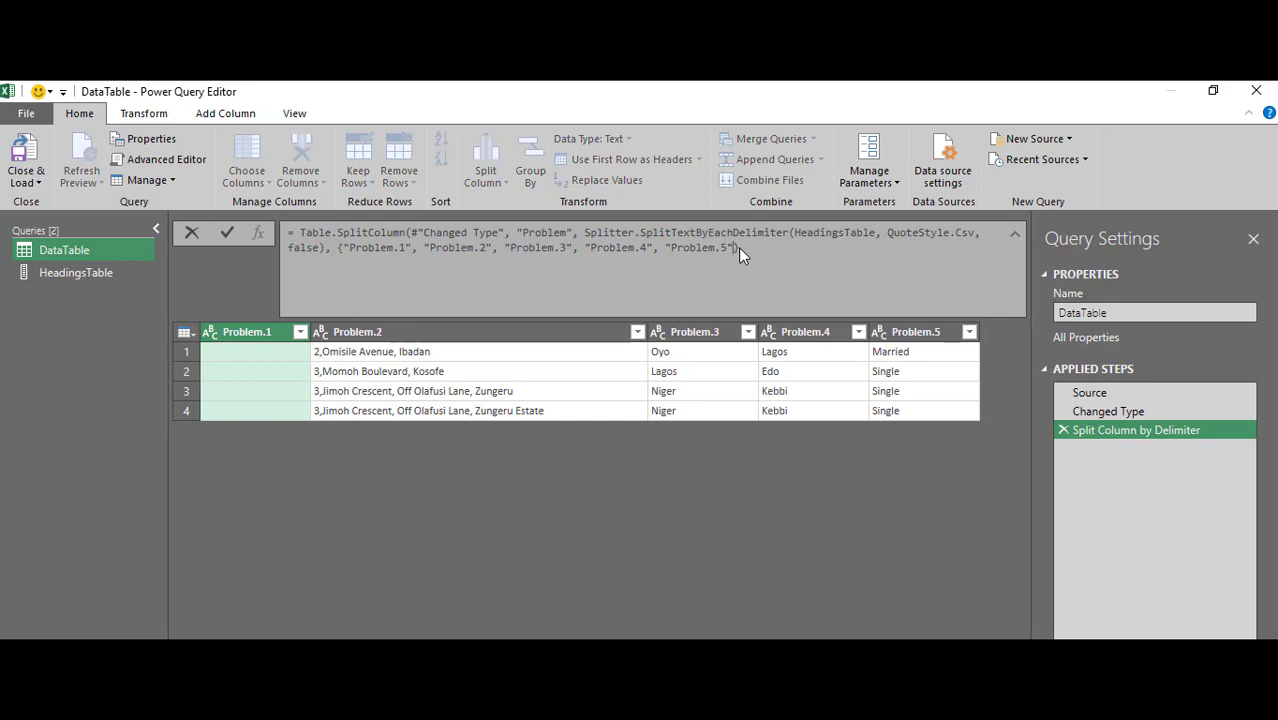
{"action": "key", "text": "BackSpace"}
{"action": "key", "text": "BackSpace"}
{"action": "key", "text": "BackSpace"}
{"action": "key", "text": "BackSpace"}
{"action": "key", "text": "BackSpace"}
{"action": "key", "text": "BackSpace"}
{"action": "key", "text": "BackSpace"}
{"action": "key", "text": "BackSpace"}
{"action": "key", "text": "BackSpace"}
{"action": "key", "text": "BackSpace"}
{"action": "key", "text": "BackSpace"}
{"action": "key", "text": "BackSpace"}
{"action": "key", "text": "BackSpace"}
{"action": "key", "text": "BackSpace"}
{"action": "key", "text": "BackSpace"}
{"action": "key", "text": "BackSpace"}
{"action": "key", "text": "BackSpace"}
{"action": "key", "text": "BackSpace"}
{"action": "key", "text": "BackSpace"}
{"action": "key", "text": "BackSpace"}
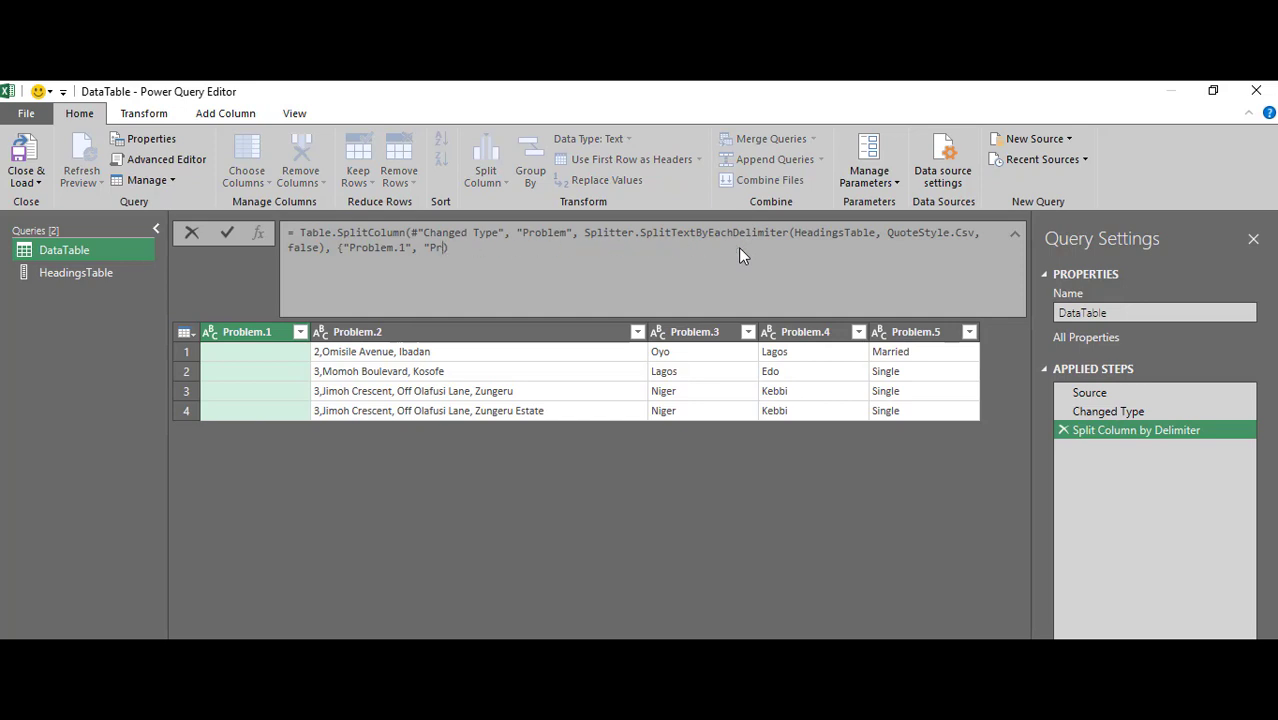
{"action": "key", "text": "BackSpace"}
{"action": "key", "text": "BackSpace"}
{"action": "key", "text": "BackSpace"}
{"action": "key", "text": "BackSpace"}
{"action": "key", "text": "BackSpace"}
{"action": "key", "text": "BackSpace"}
{"action": "key", "text": "BackSpace"}
{"action": "key", "text": "BackSpace"}
{"action": "key", "text": "BackSpace"}
{"action": "key", "text": "BackSpace"}
{"action": "key", "text": "BackSpace"}
{"action": "key", "text": "BackSpace"}
{"action": "key", "text": "BackSpace"}
{"action": "key", "text": "BackSpace"}
{"action": "key", "text": "BackSpace"}
{"action": "key", "text": "BackSpace"}
{"action": "key", "text": "BackSpace"}
{"action": "key", "text": "BackSpace"}
{"action": "type", "text": ")"}
{"action": "key", "text": "Return"}
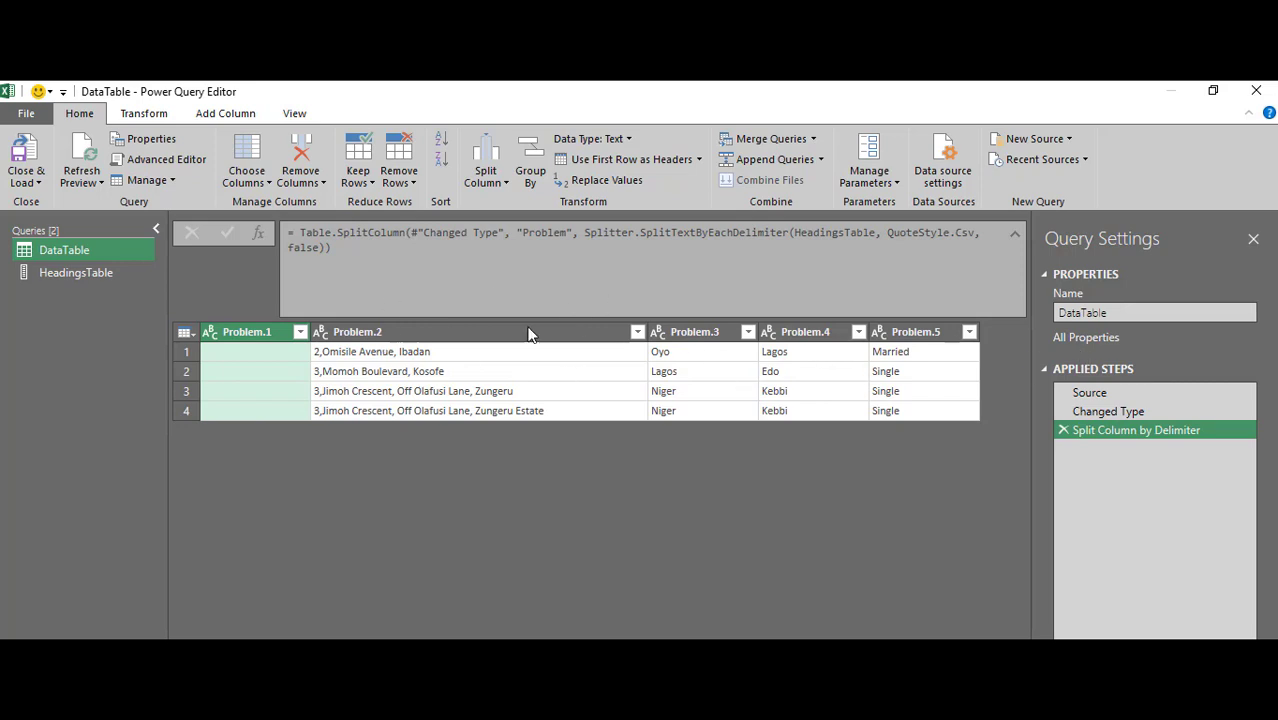
{"action": "left_click", "coordinate": [355, 244]}
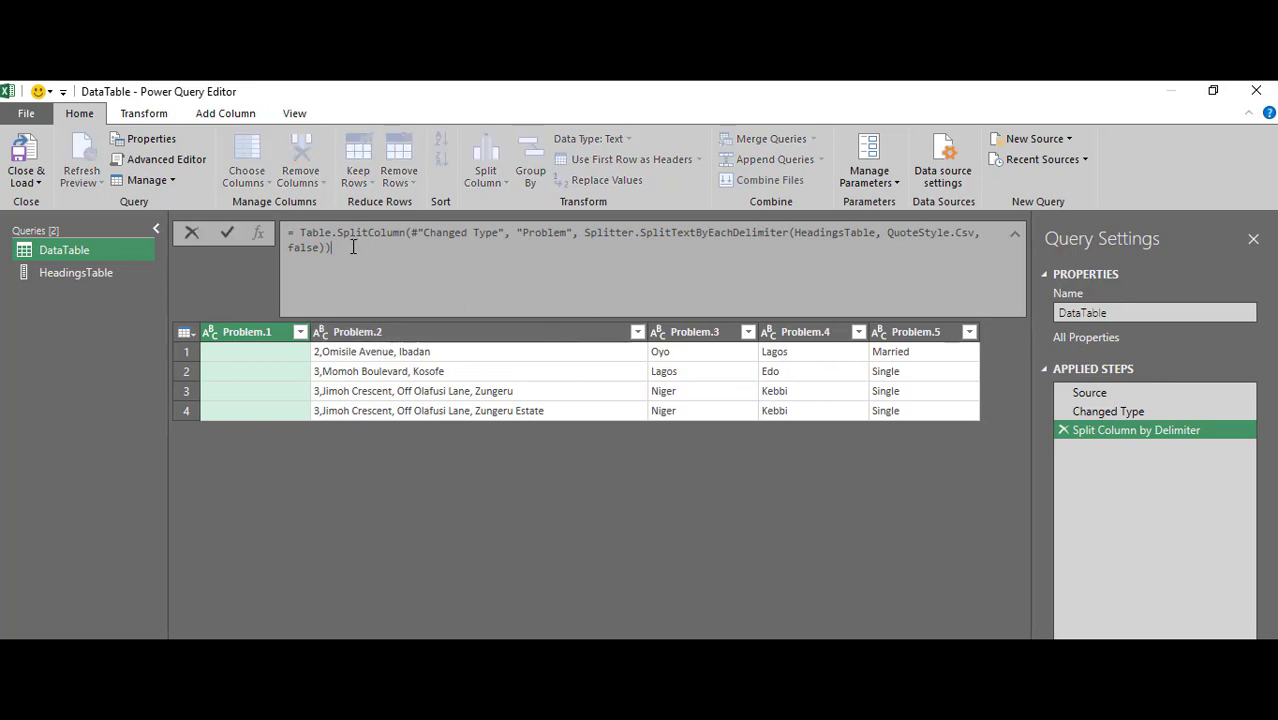
- Remove the empty Problem.1 column from DataTable
{"action": "left_click", "coordinate": [265, 334]}
{"action": "right_click", "coordinate": [265, 334]}
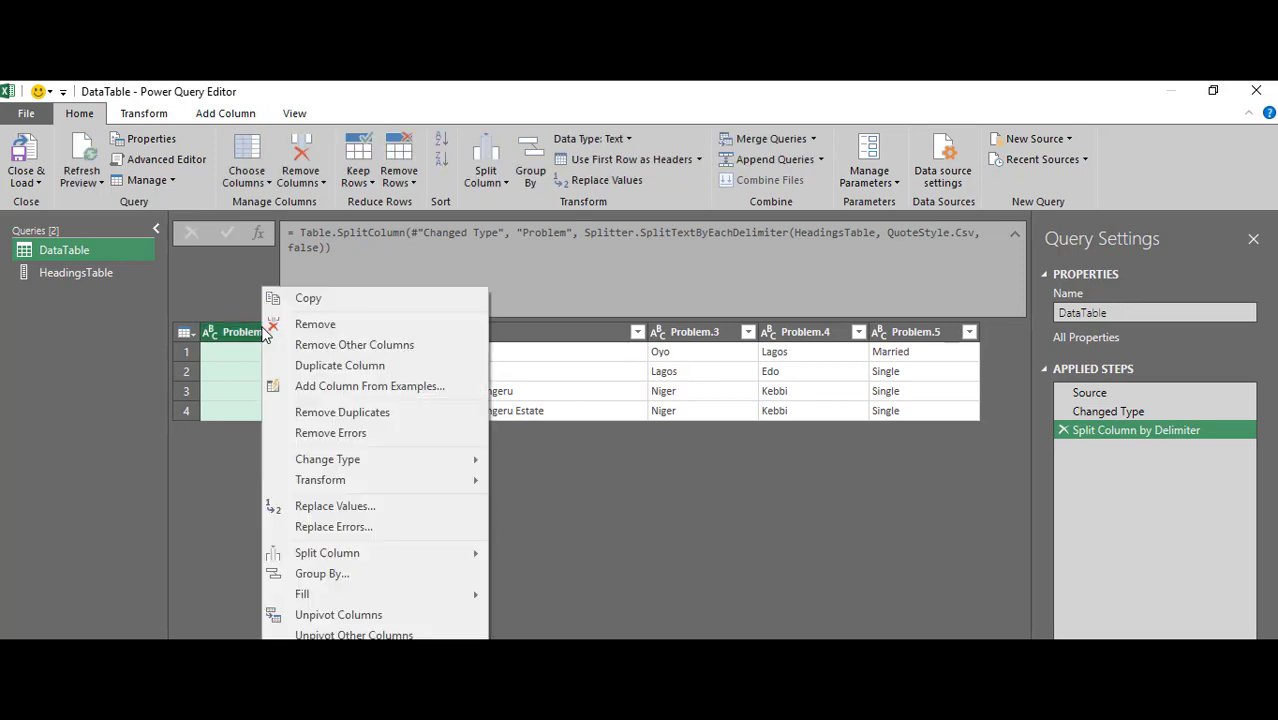
{"action": "left_click", "coordinate": [316, 326]}
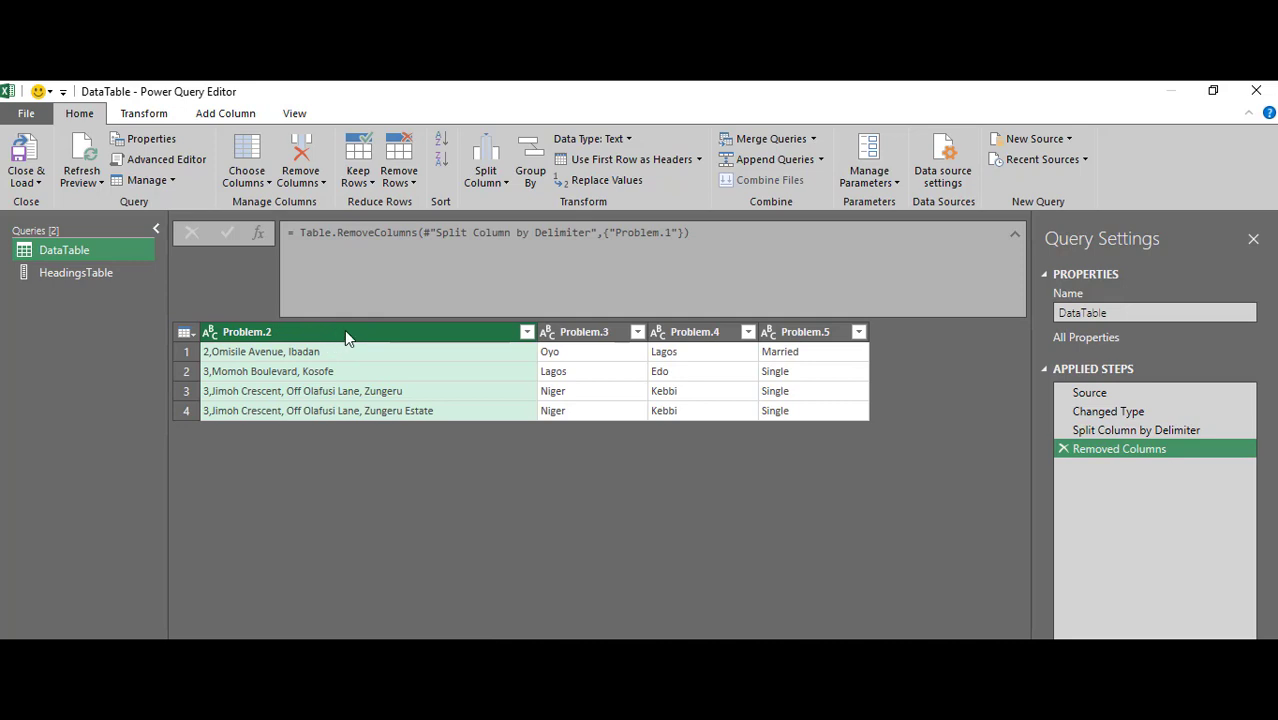
- Rename the Problem.2 column as Address and the Problem.3 column as State
{"action": "double_click", "coordinate": [345, 333]}
{"action": "type", "text": "Address"}
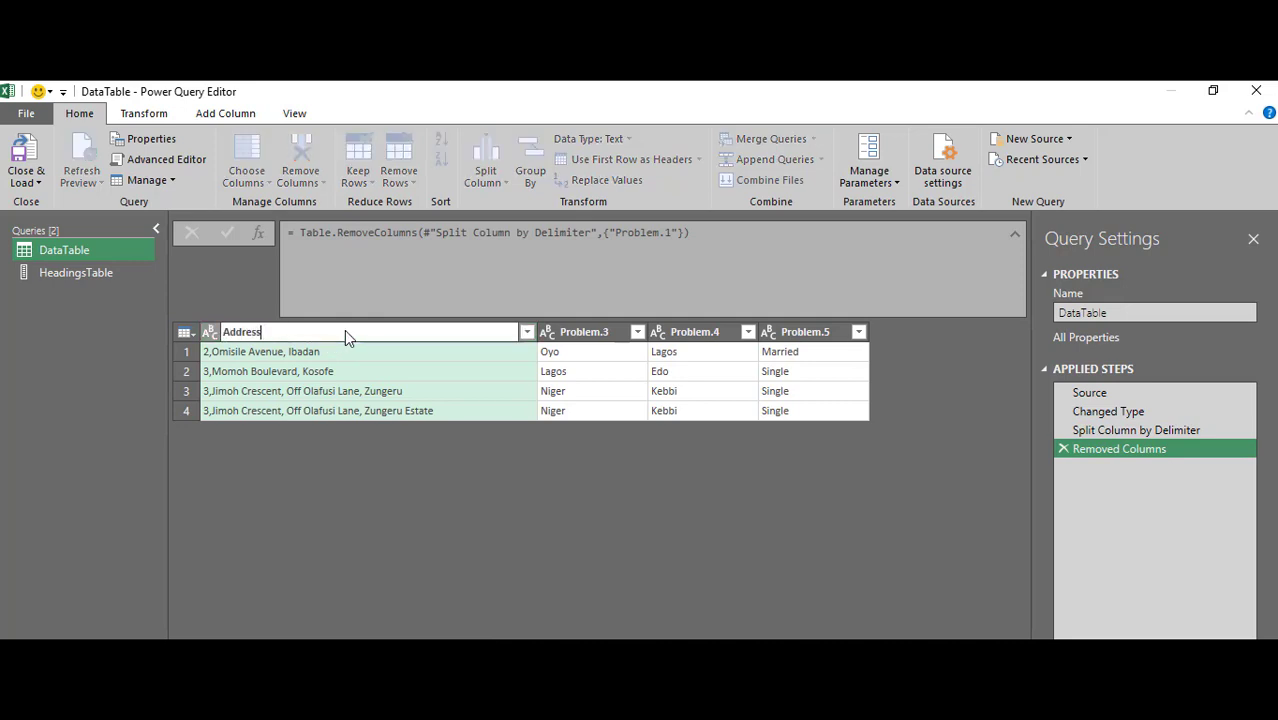
{"action": "key", "text": "Return"}
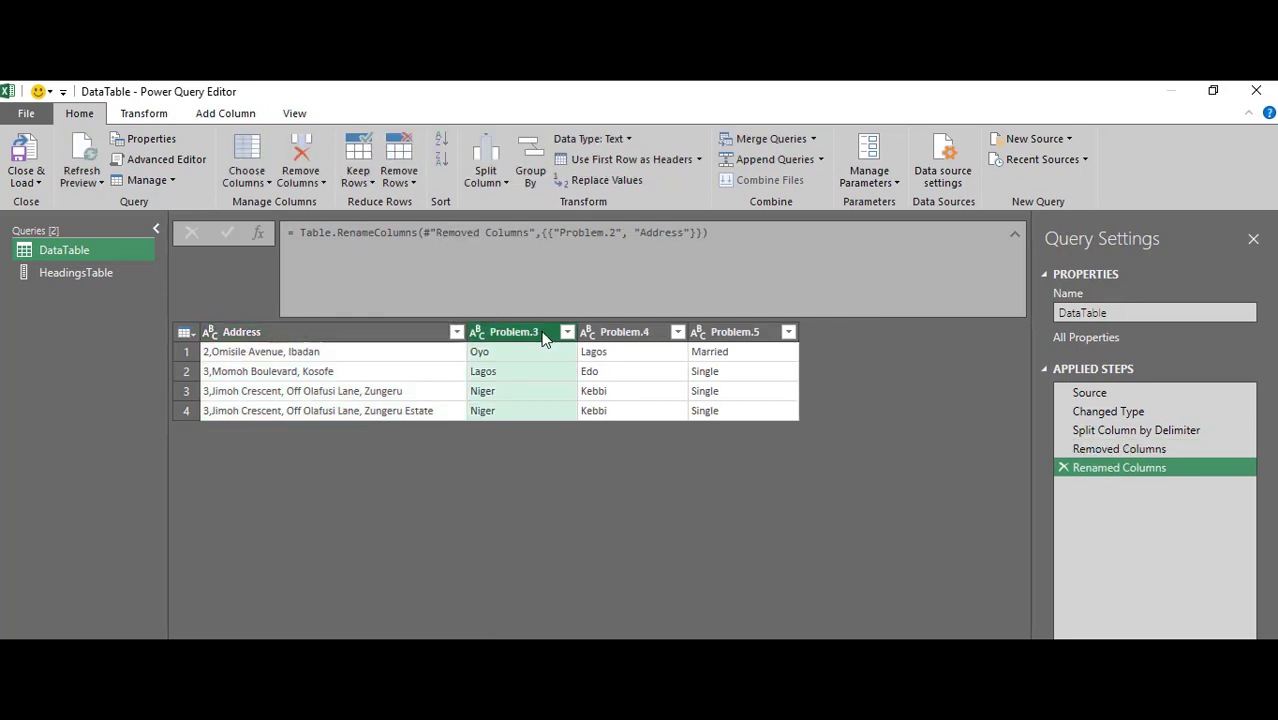
{"action": "double_click", "coordinate": [540, 333]}
{"action": "type", "text": "State"}
{"action": "key", "text": "Return"}
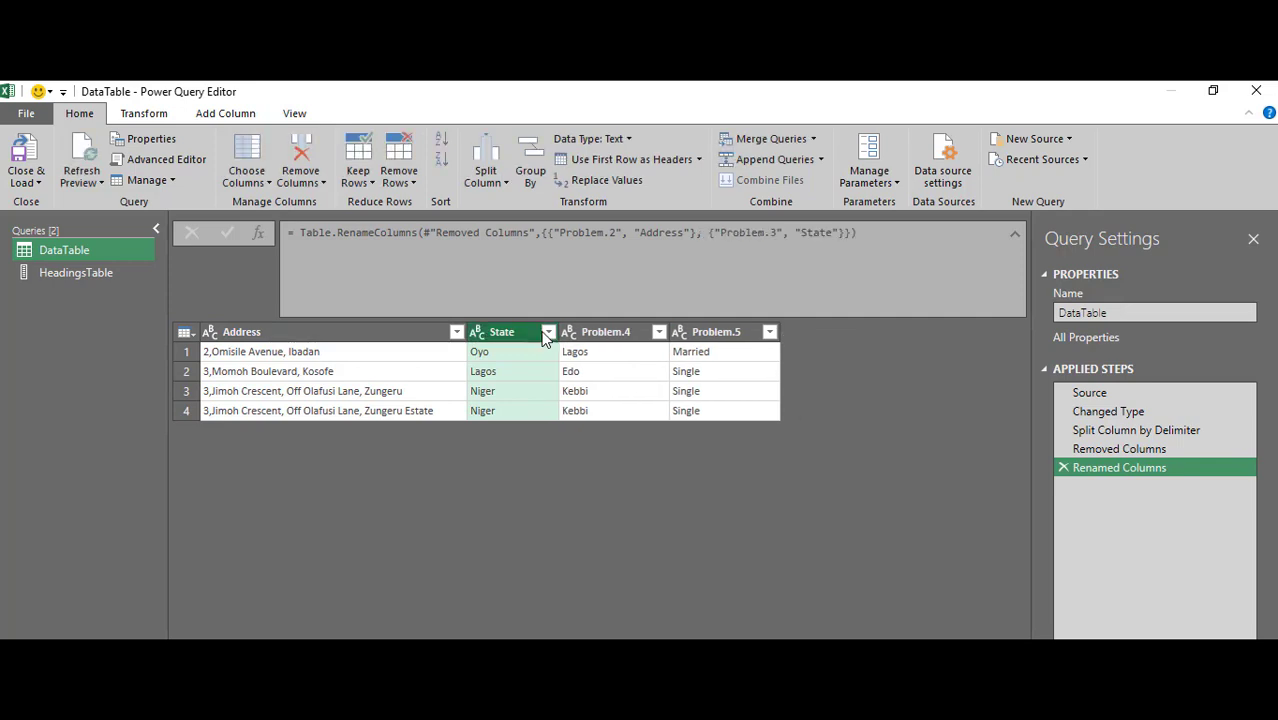
- Rename the Problem.4 column as State of Origin and the Problem.5 column as MaritalStatus
{"action": "left_click", "coordinate": [600, 333]}
{"action": "double_click", "coordinate": [600, 334]}
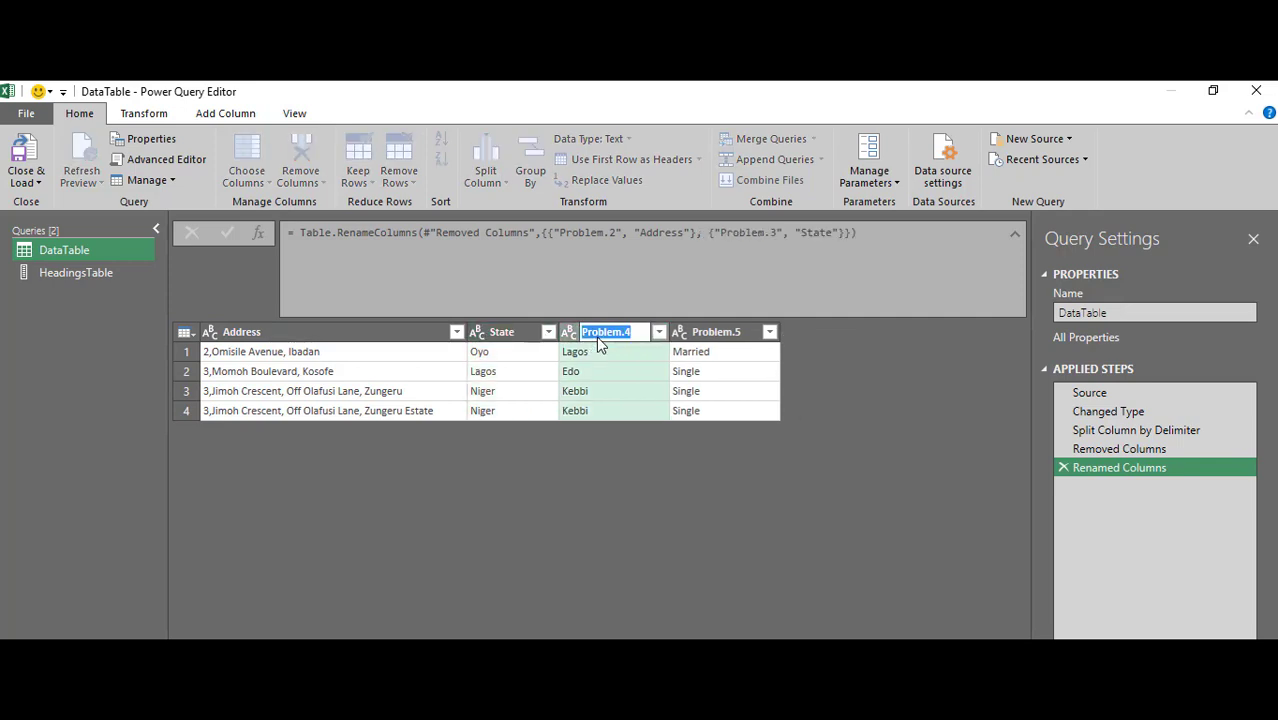
{"action": "type", "text": "State of Origin"}
{"action": "key", "text": "Return"}
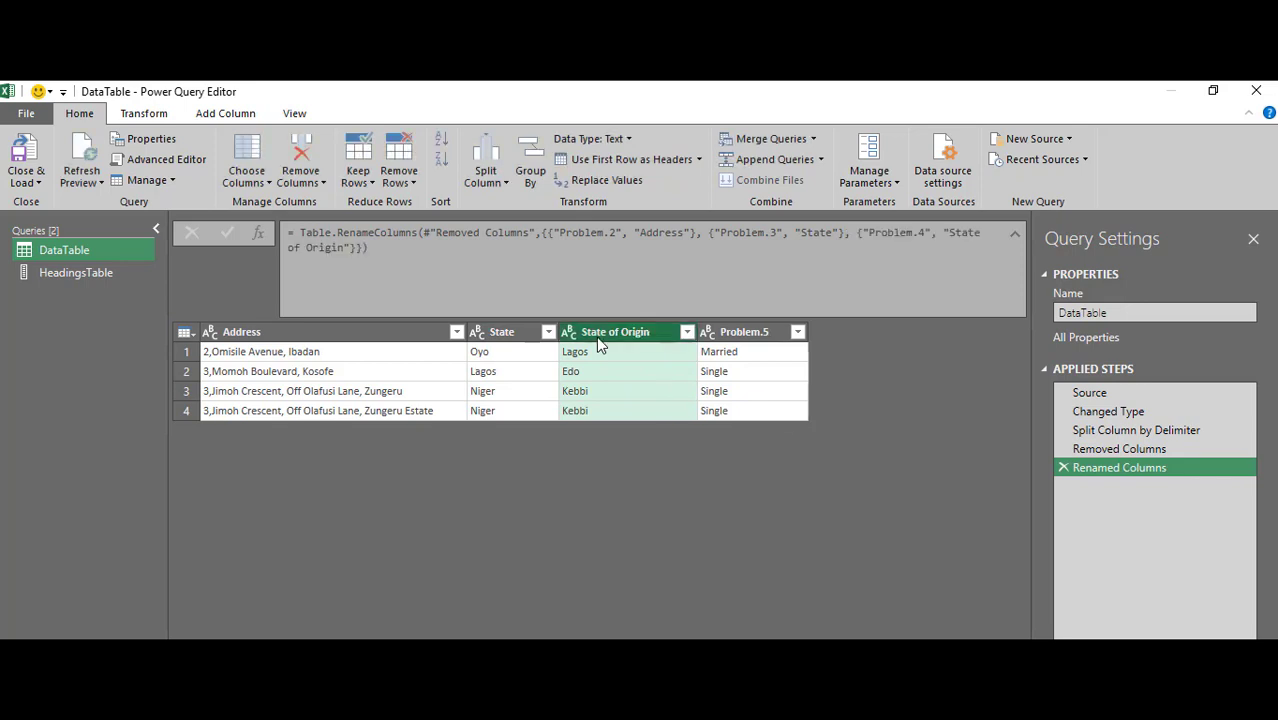
{"action": "left_click", "coordinate": [738, 333]}
{"action": "double_click", "coordinate": [738, 333]}
{"action": "type", "text": "Mar"}
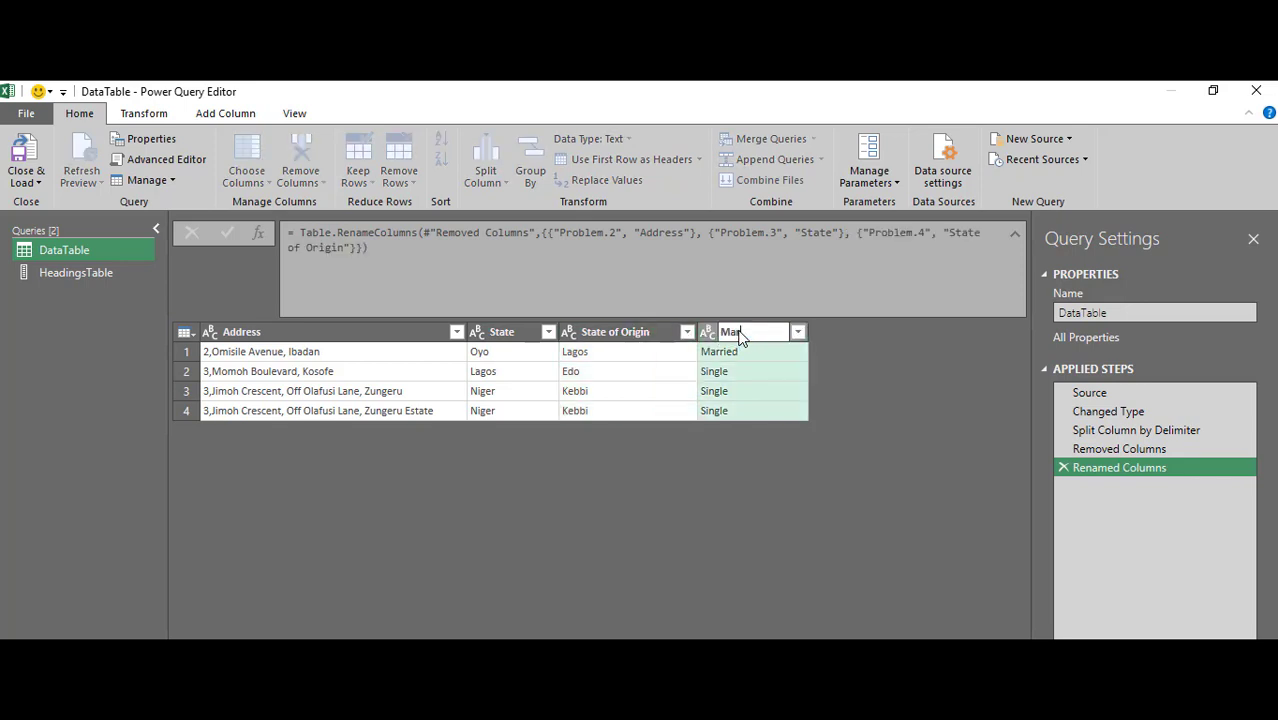
{"action": "type", "text": "italStatus"}
{"action": "key", "text": "Return"}
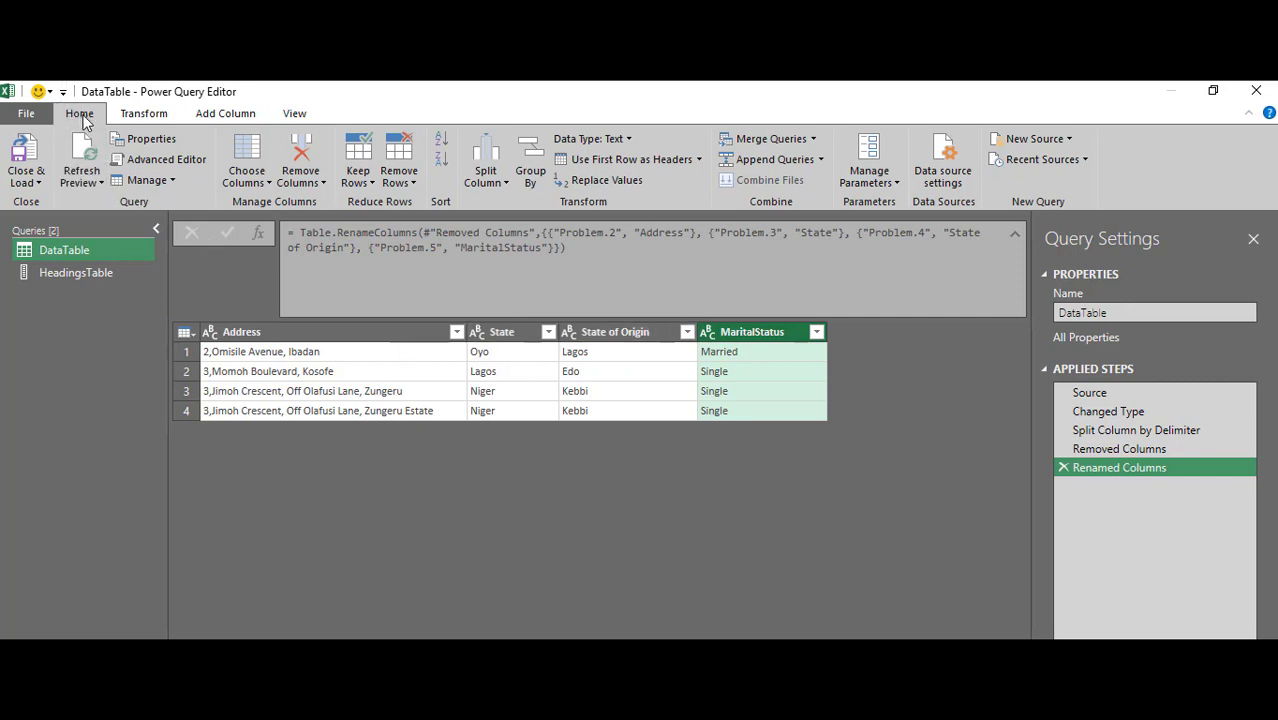
- Close and load the queries to the workbook and review the loaded DataTable output
{"action": "left_click", "coordinate": [28, 150]}
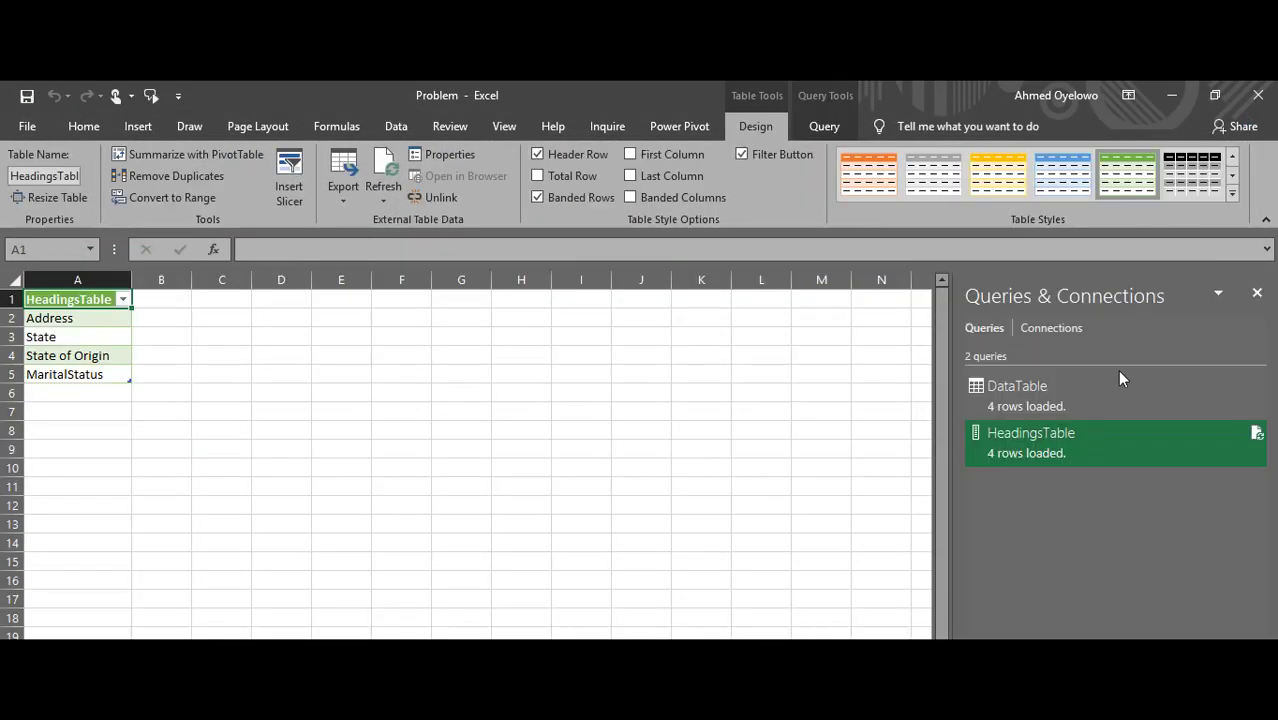
{"action": "left_click", "coordinate": [1045, 388]}
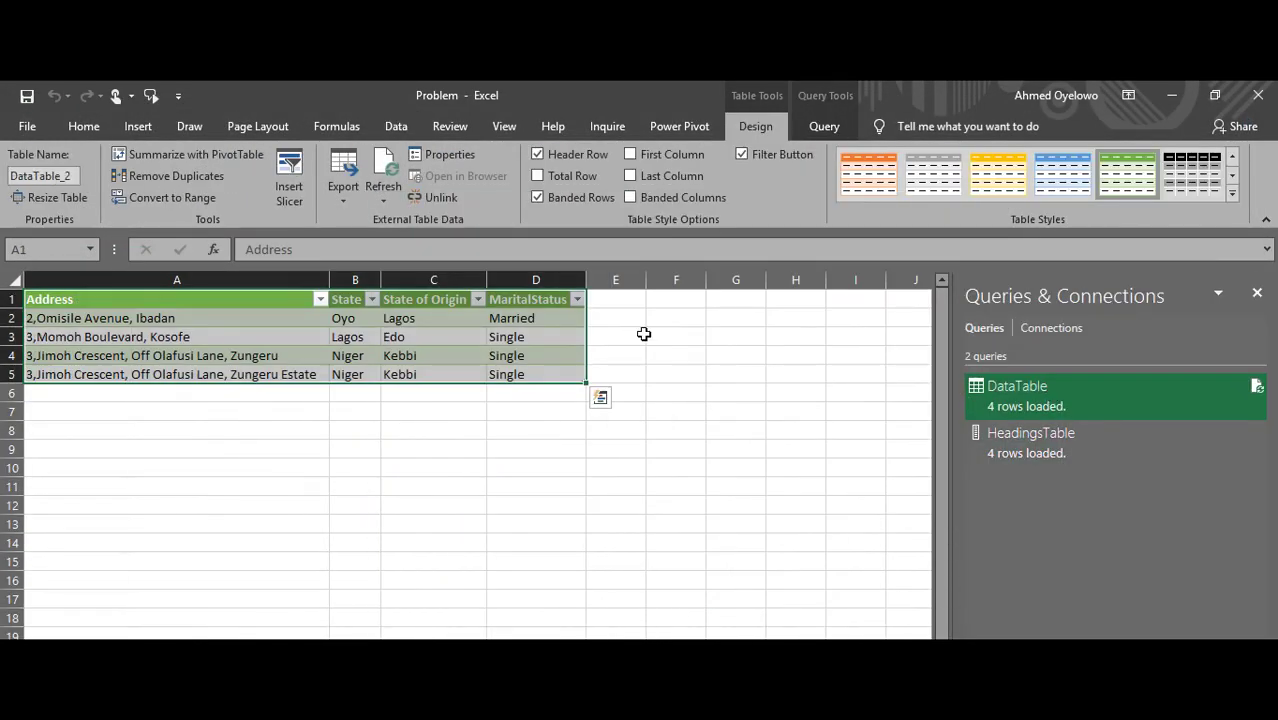
{"action": "left_click", "coordinate": [530, 318]}
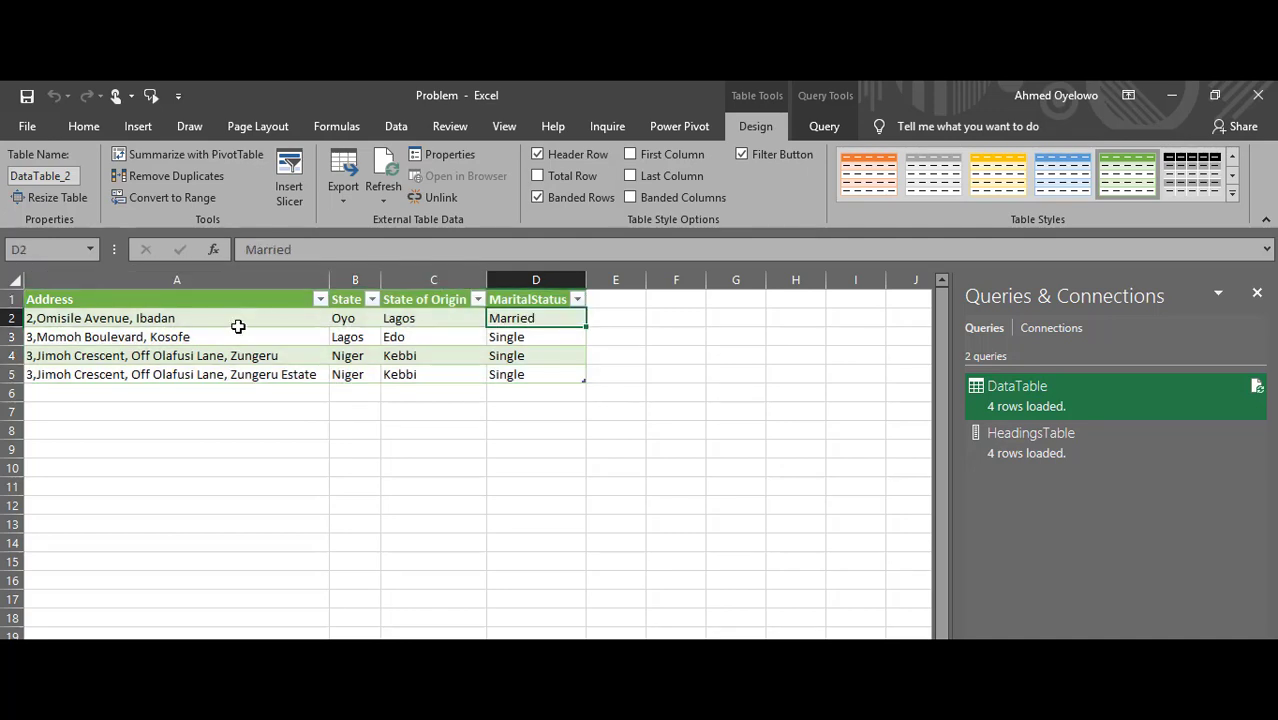
{"action": "left_click", "coordinate": [180, 337]}
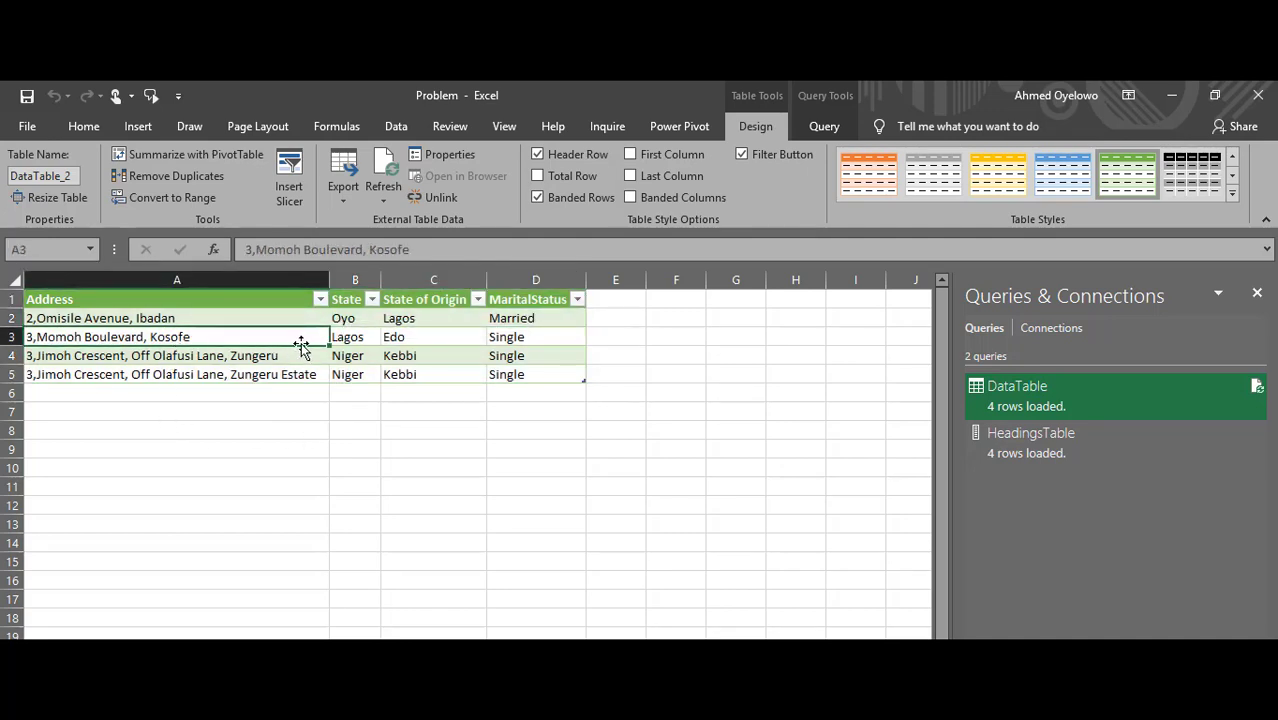
{"action": "left_click", "coordinate": [498, 322]}
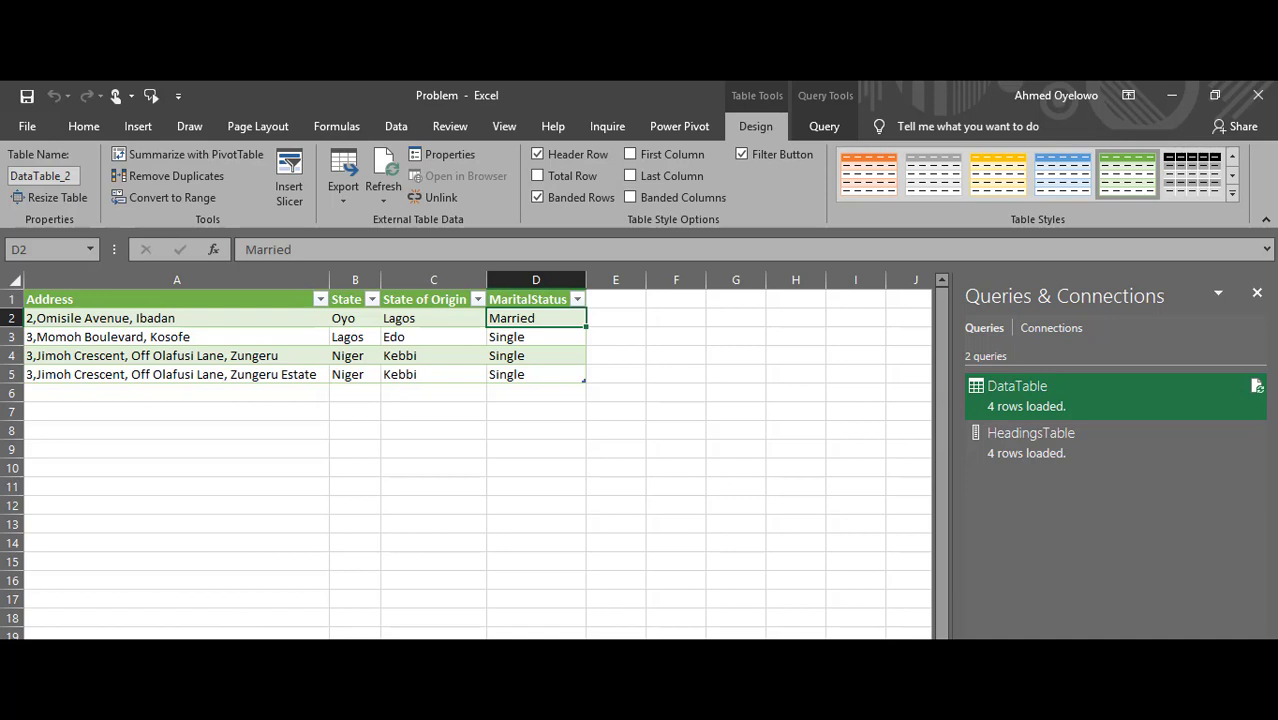
- Copy the sample records that include Date of Birth and paste them over the Problem table's data rows from A2
{"action": "key", "text": "ctrl+Page_Down"}
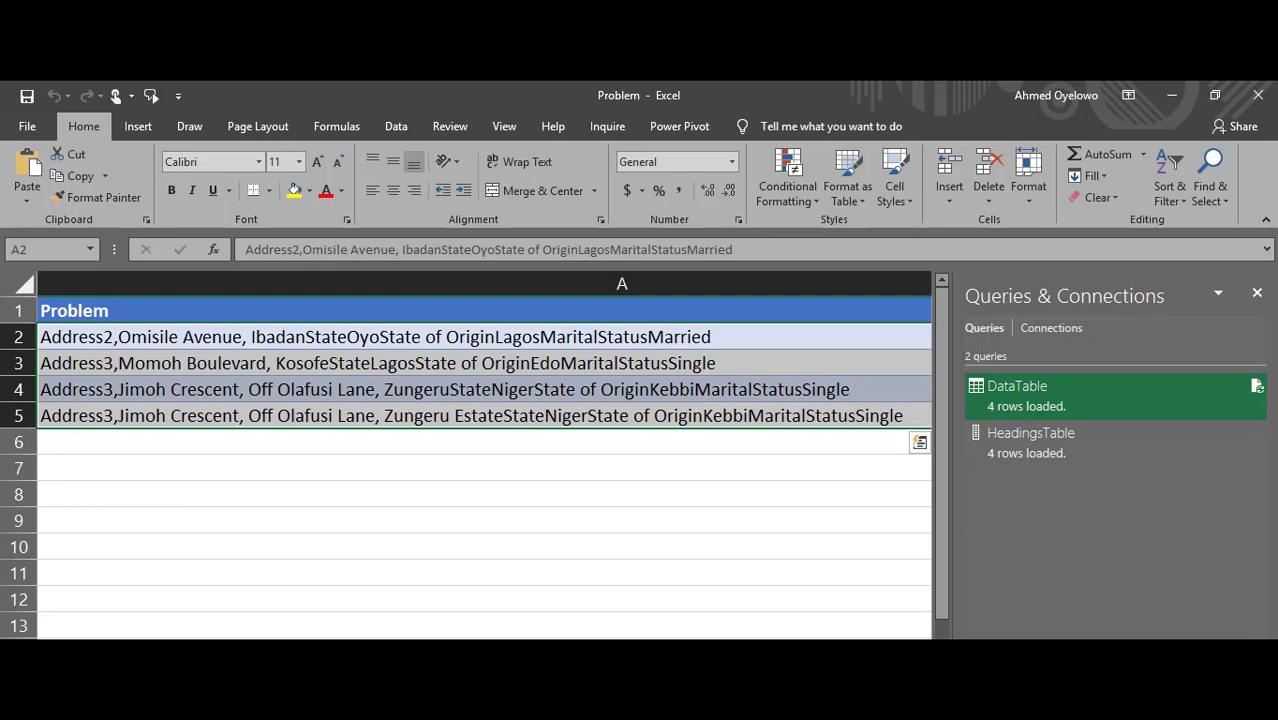
{"action": "key", "text": "ctrl+Page_Down"}
{"action": "left_click", "coordinate": [60, 300]}
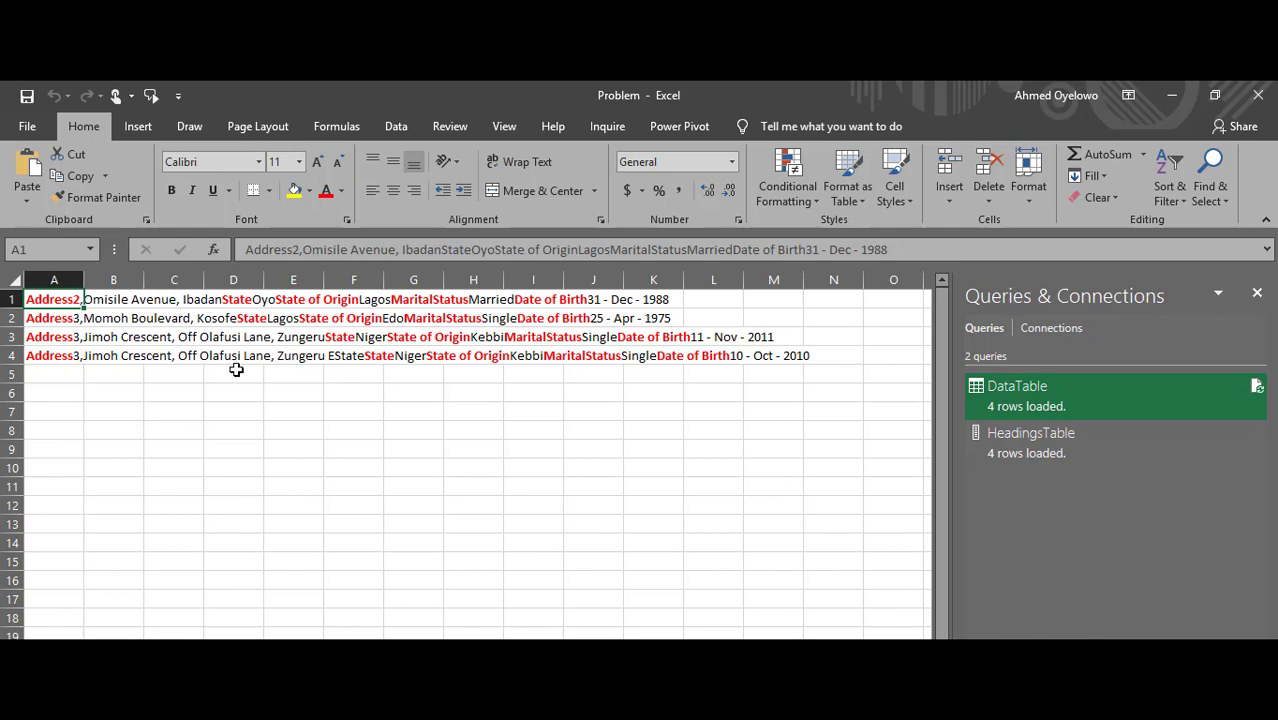
{"action": "key", "text": "ctrl+shift+Down"}
{"action": "key", "text": "ctrl+c"}
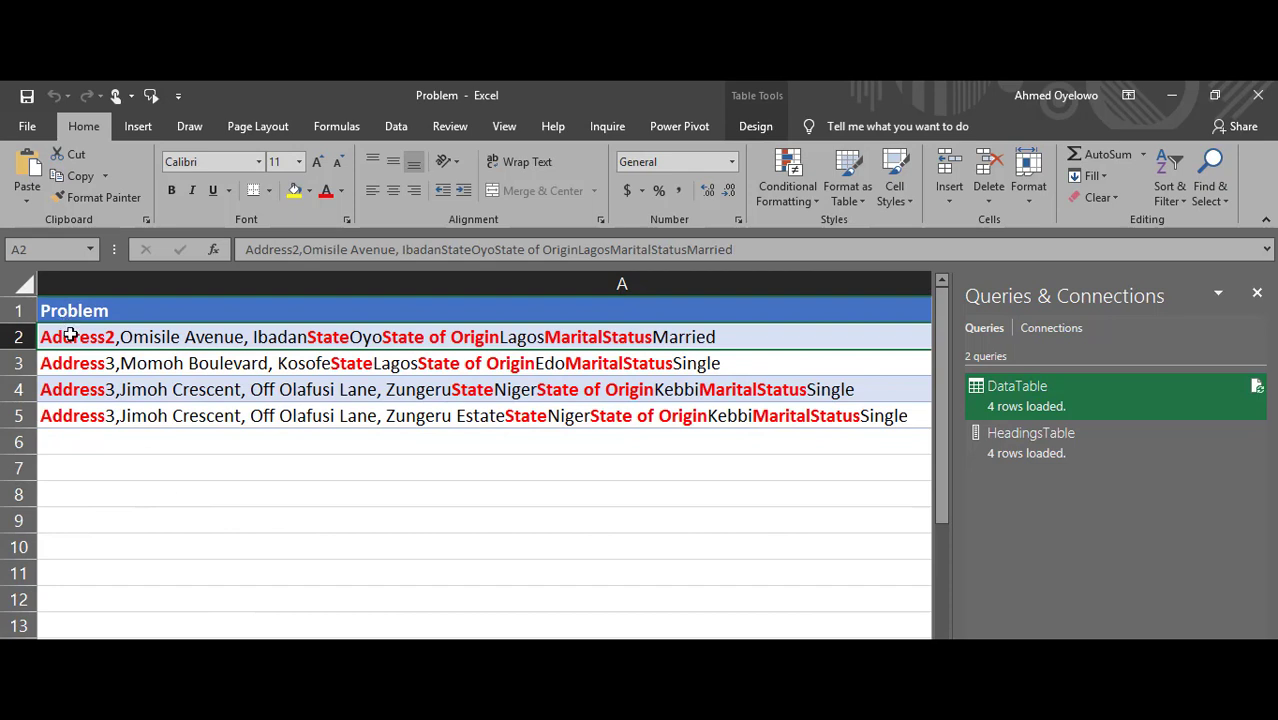
{"action": "key", "text": "ctrl+v"}
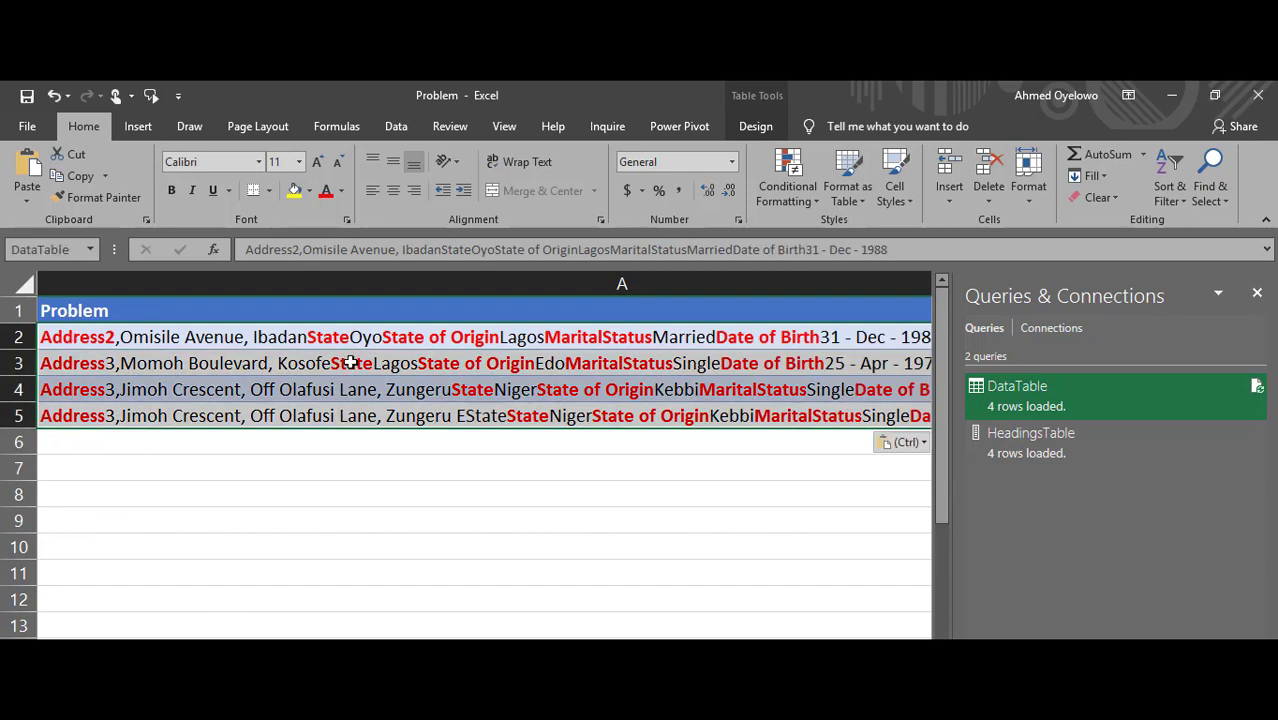
{"action": "left_click", "coordinate": [745, 340]}
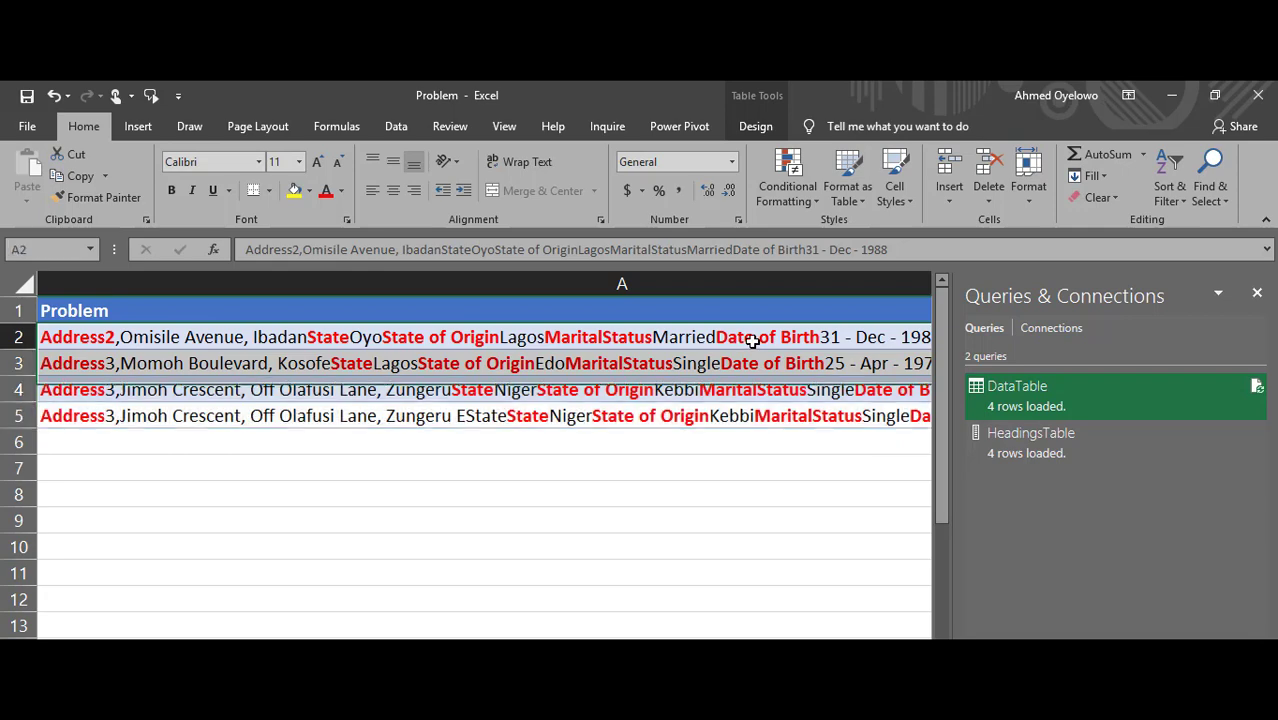
- Add "Date of Birth" as a new row in A29, directly below MaritalStatus in the Headings table
{"action": "left_click_drag", "start_coordinate": [942, 312], "coordinate": [921, 534]}
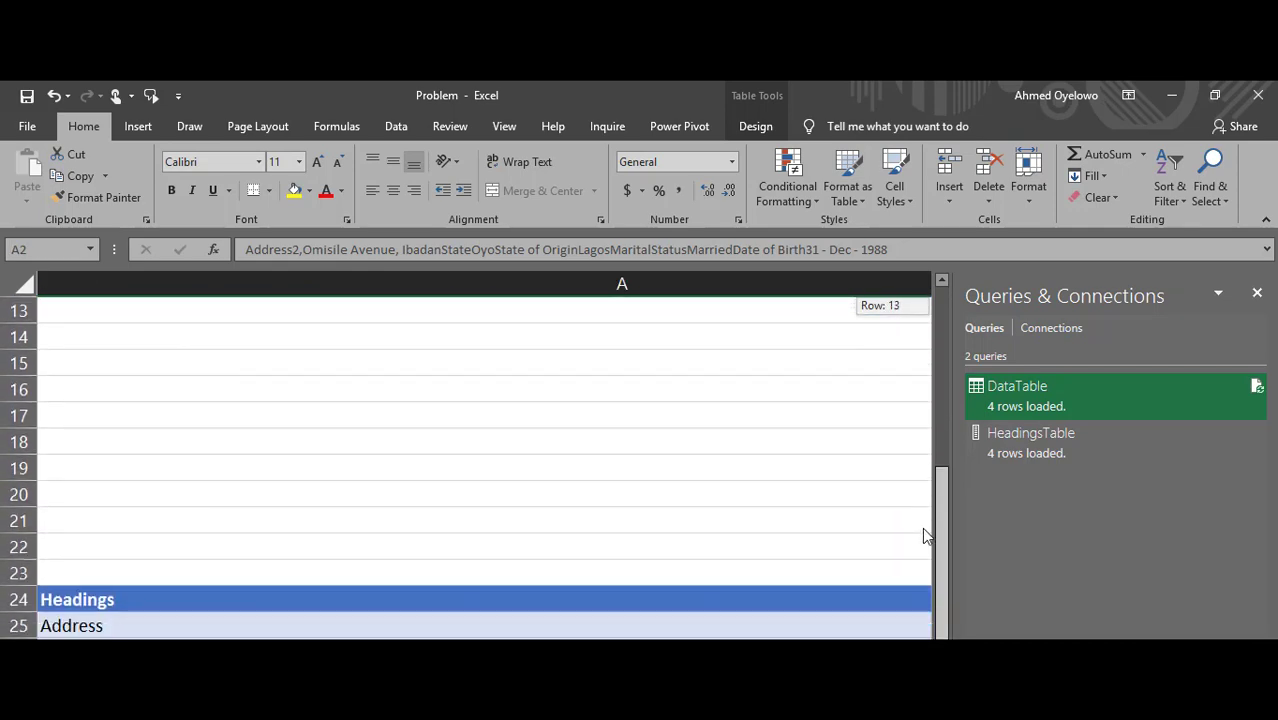
{"action": "double_click", "coordinate": [900, 521]}
{"action": "left_click", "coordinate": [452, 626]}
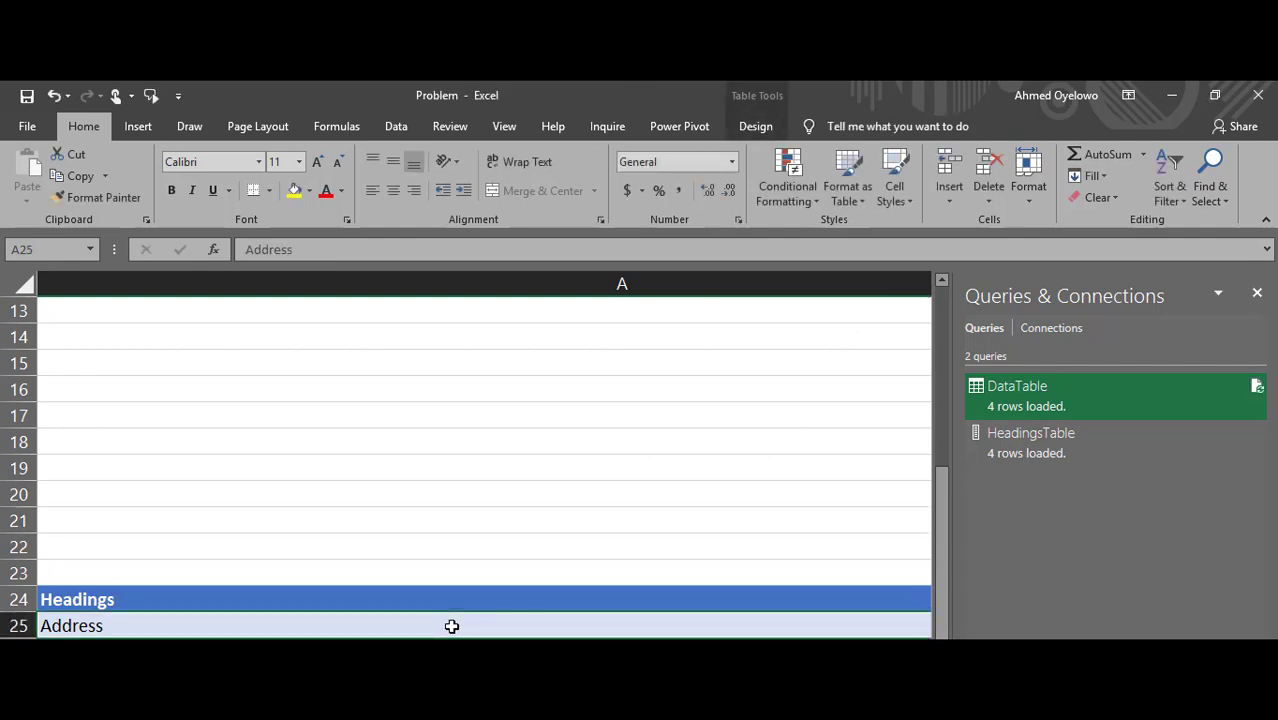
{"action": "scroll", "coordinate": [452, 626], "scroll_direction": "down", "scroll_amount": 6}
{"action": "scroll", "coordinate": [452, 626], "scroll_direction": "down", "scroll_amount": 2}
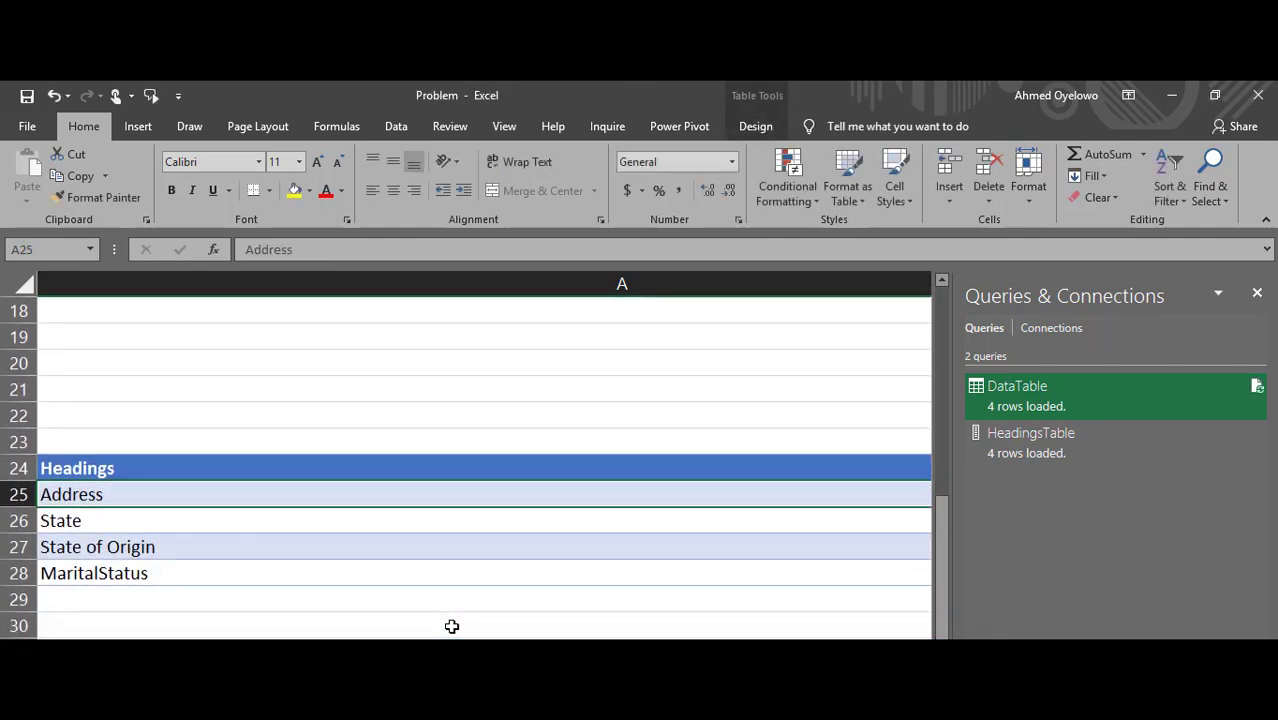
{"action": "left_click", "coordinate": [345, 599]}
{"action": "type", "text": "Date "}
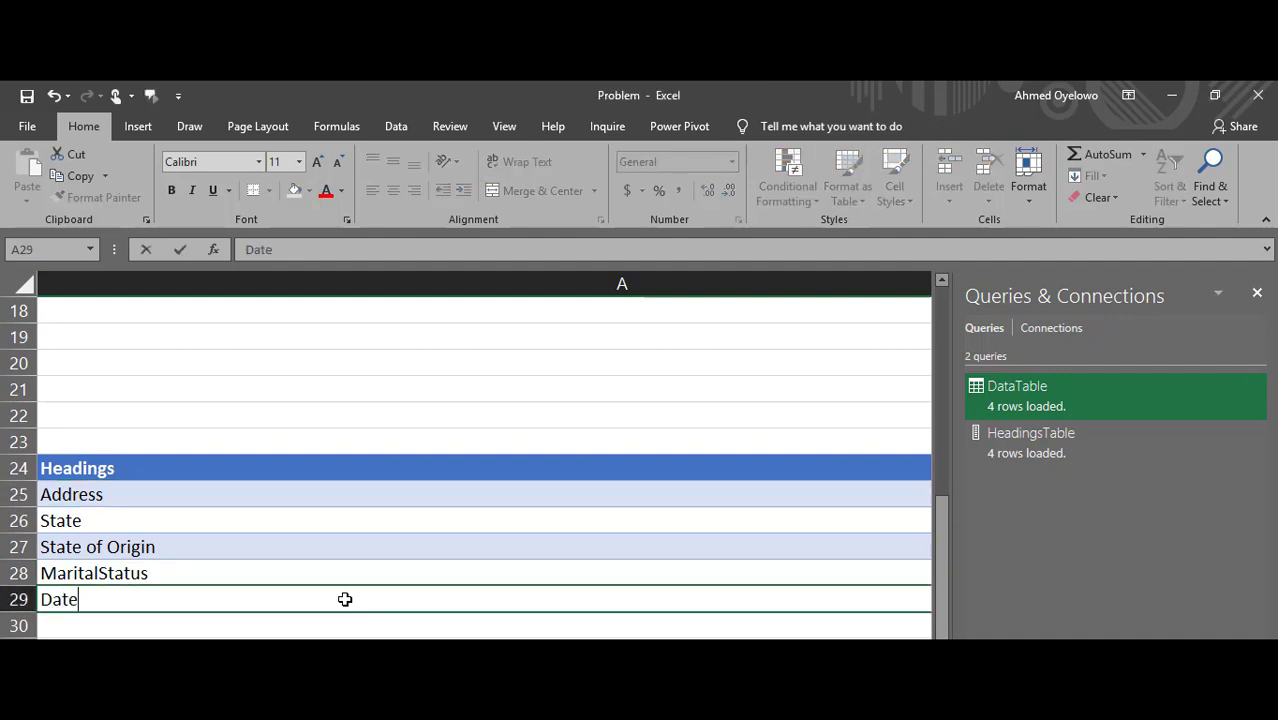
{"action": "type", "text": "of Birth"}
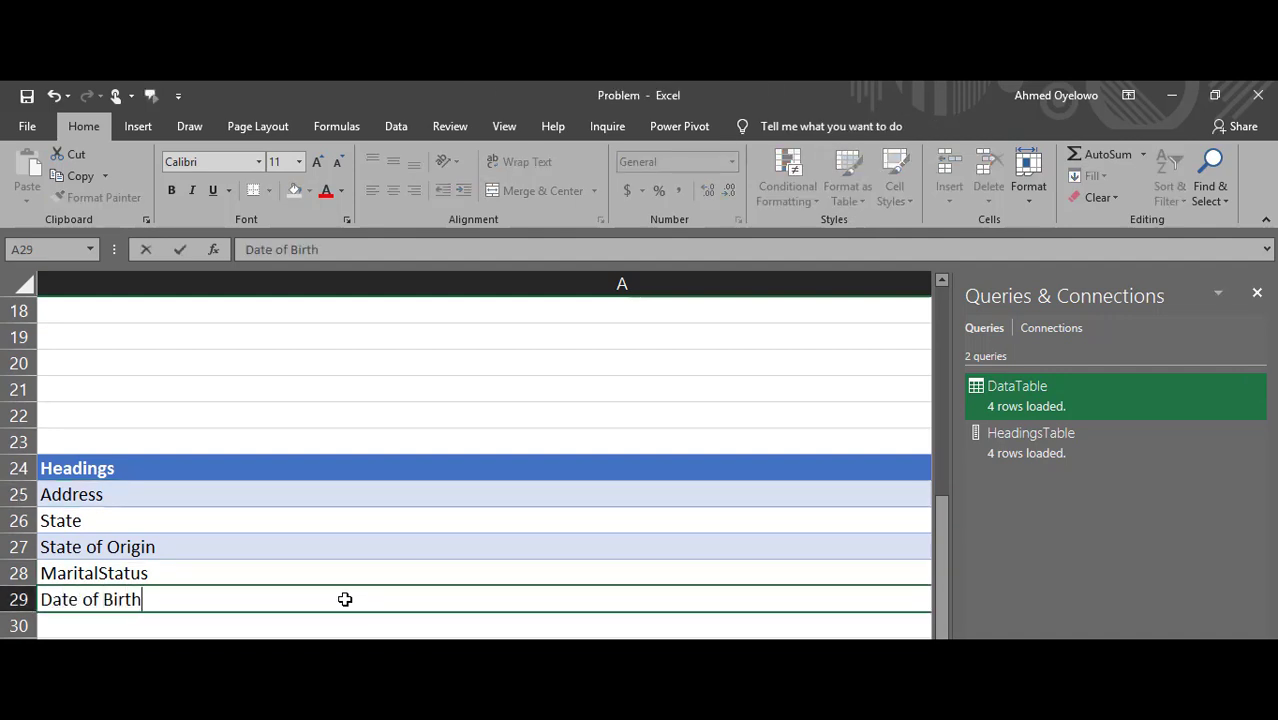
{"action": "key", "text": "ctrl+Return"}
{"action": "left_click", "coordinate": [302, 521]}
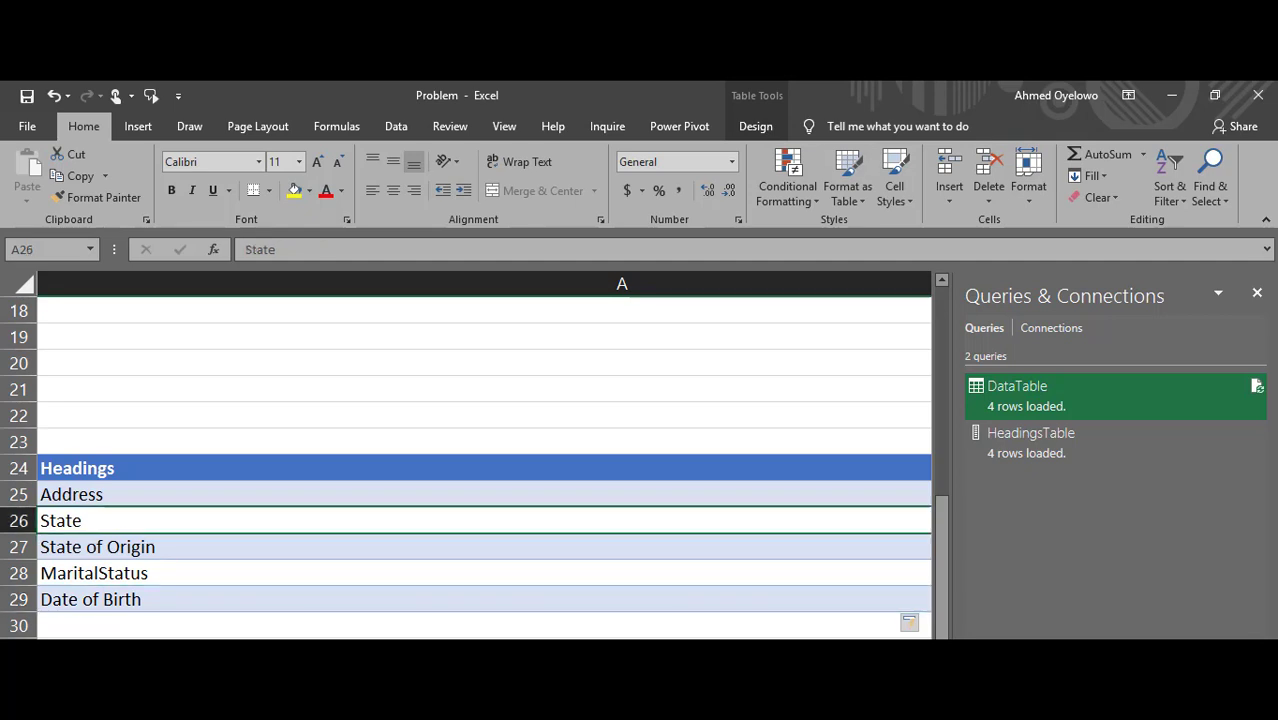
- Refresh the loaded DataTable output and check the newly added date column
{"action": "key", "text": "ctrl+Page_Up"}
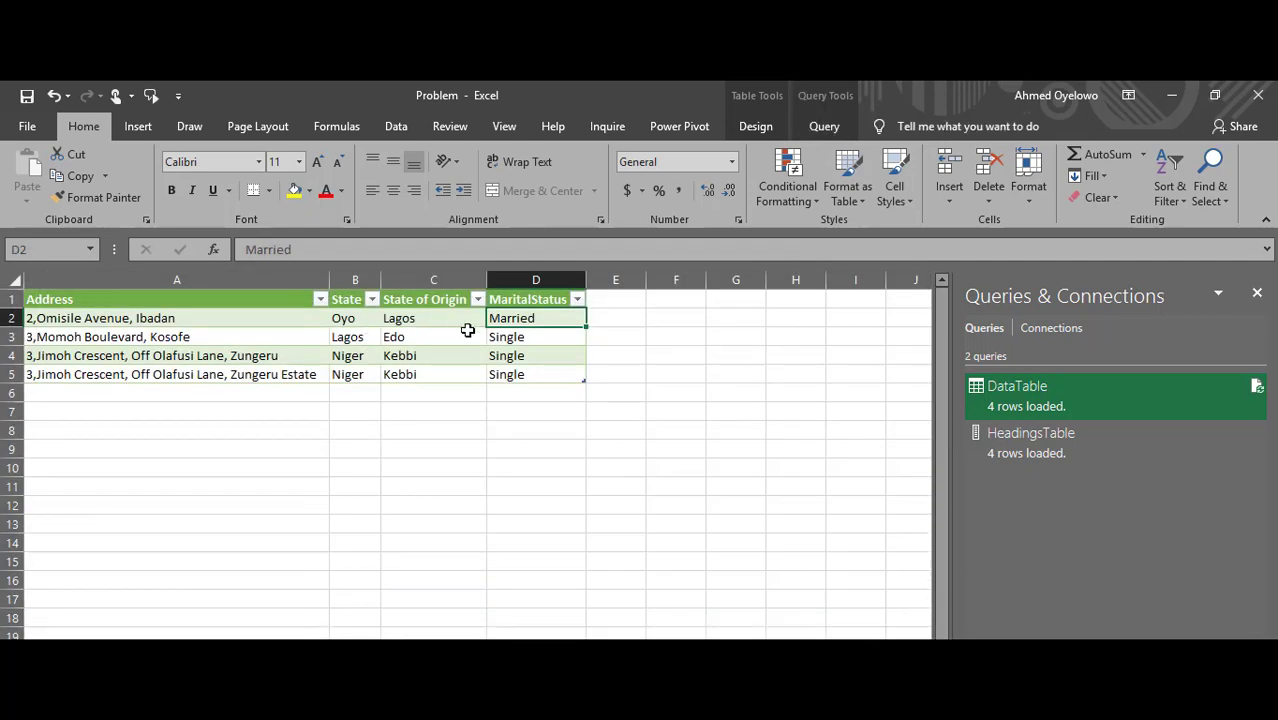
{"action": "left_click", "coordinate": [185, 331]}
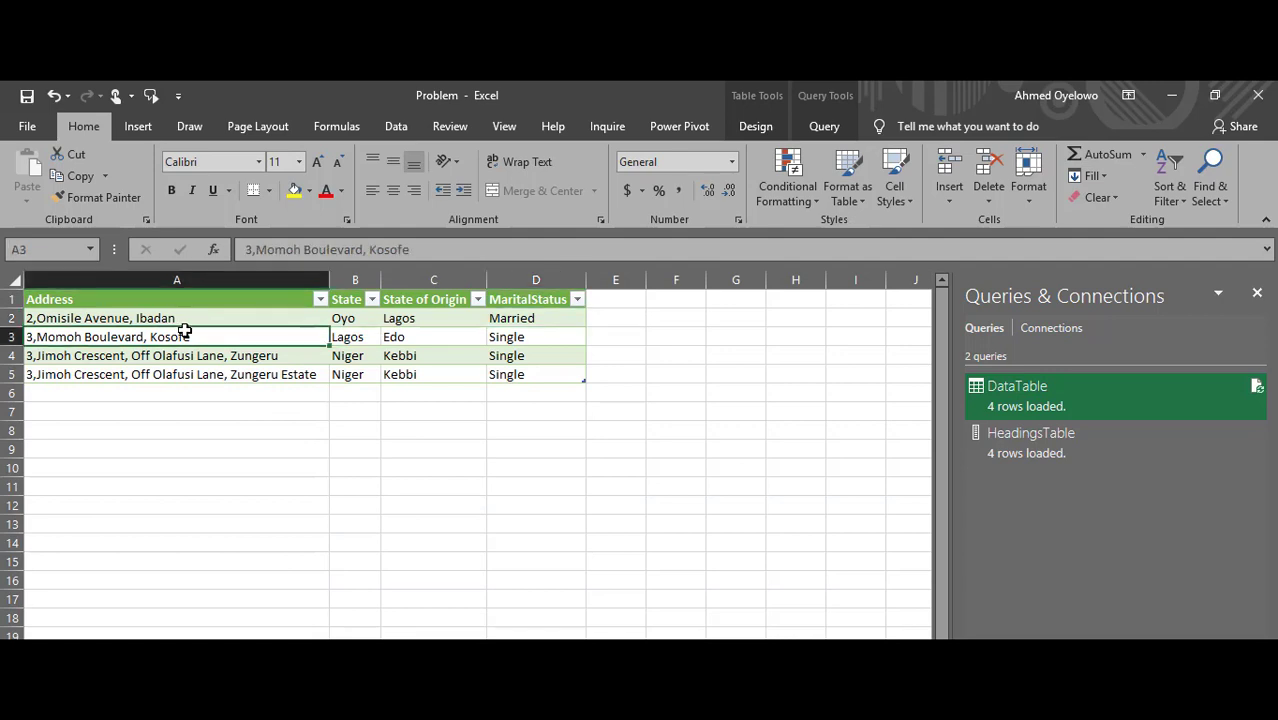
{"action": "right_click", "coordinate": [185, 331]}
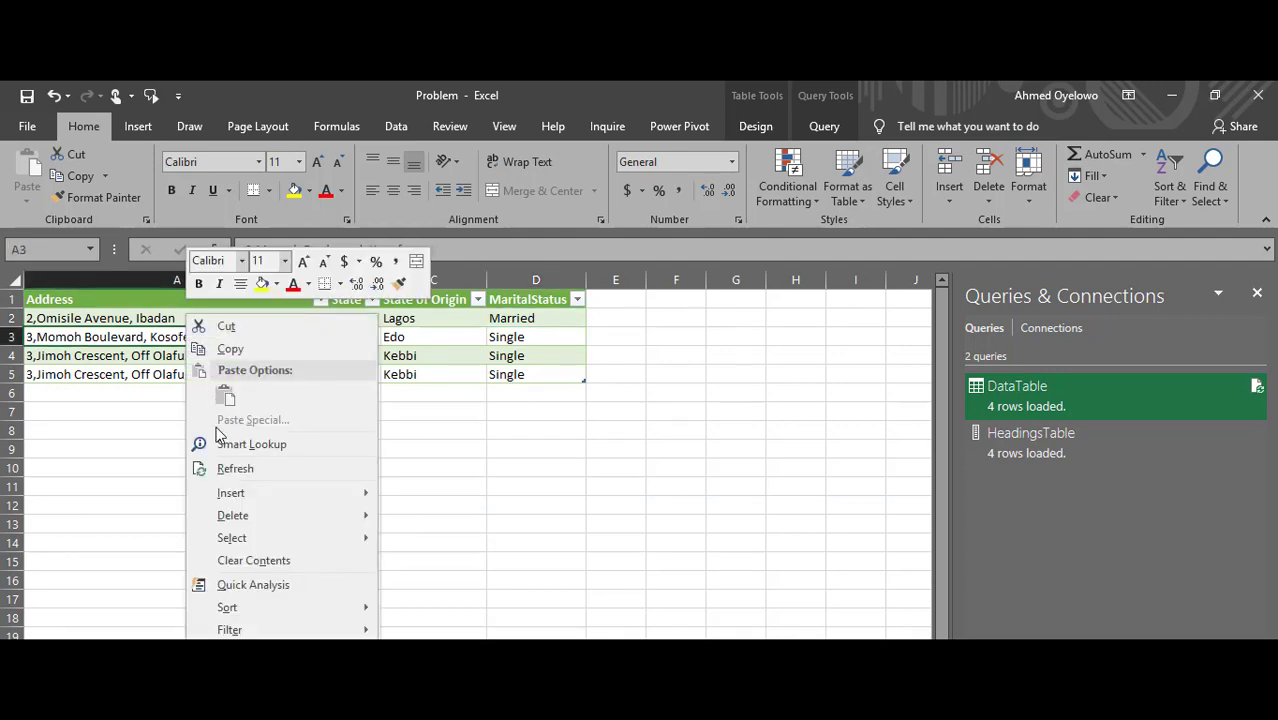
{"action": "left_click", "coordinate": [224, 470]}
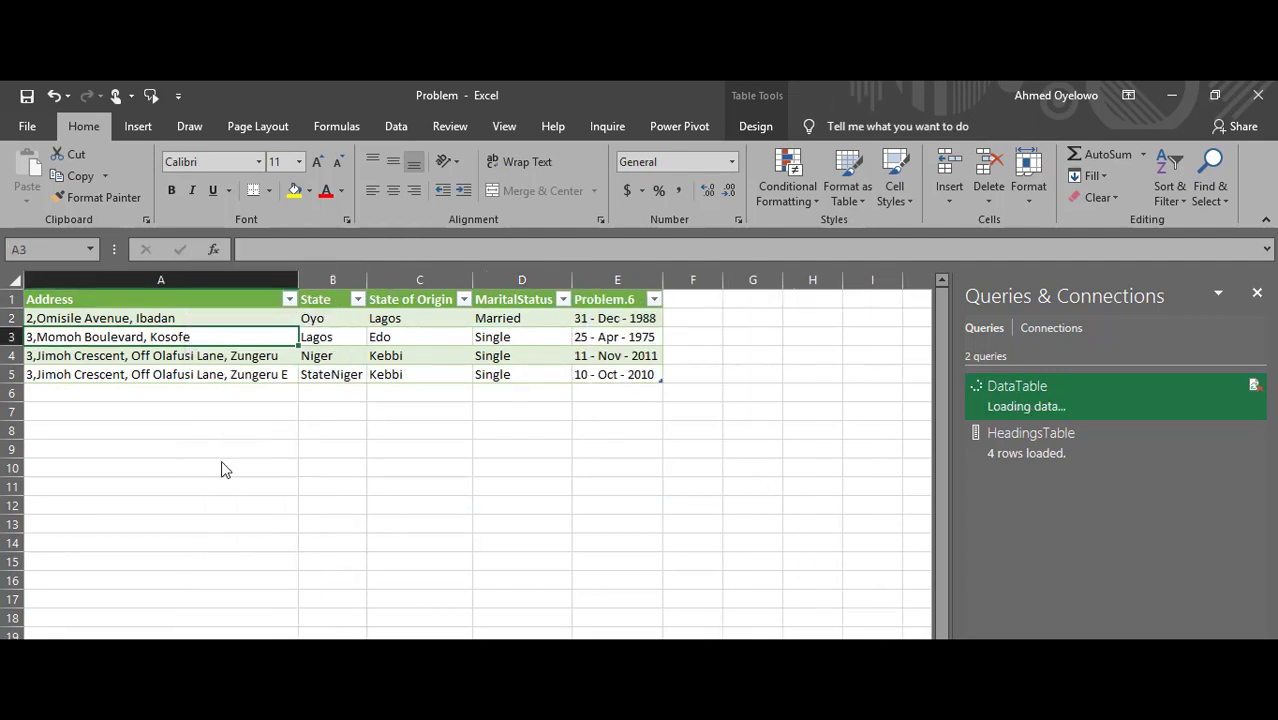
{"action": "left_click", "coordinate": [613, 319]}
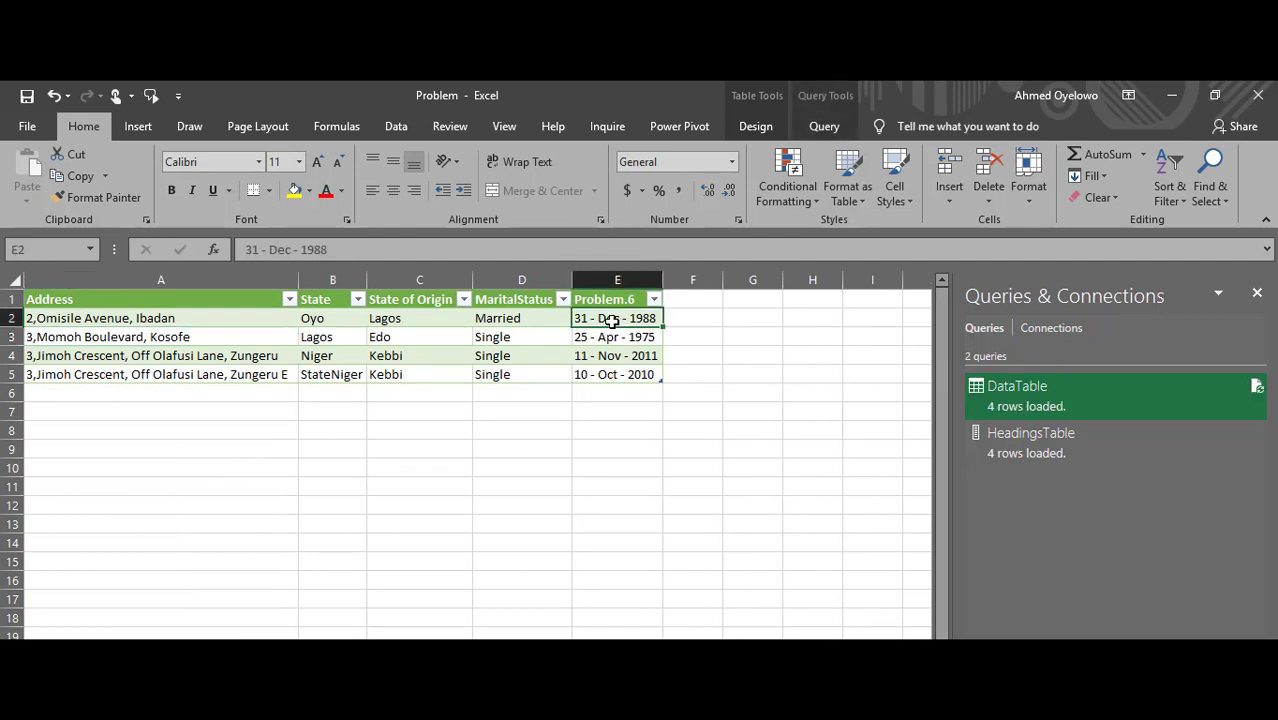